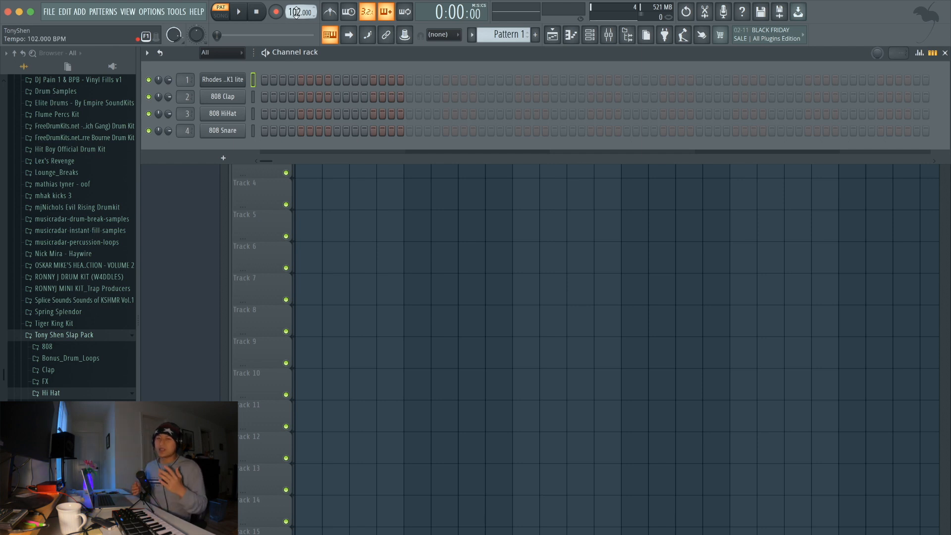
# Open the Rhodes MK1 lite channel's instrument and load the Rhodes MK1 lite preset from the Essential Pianos pack.
pyautogui.click(226, 80)
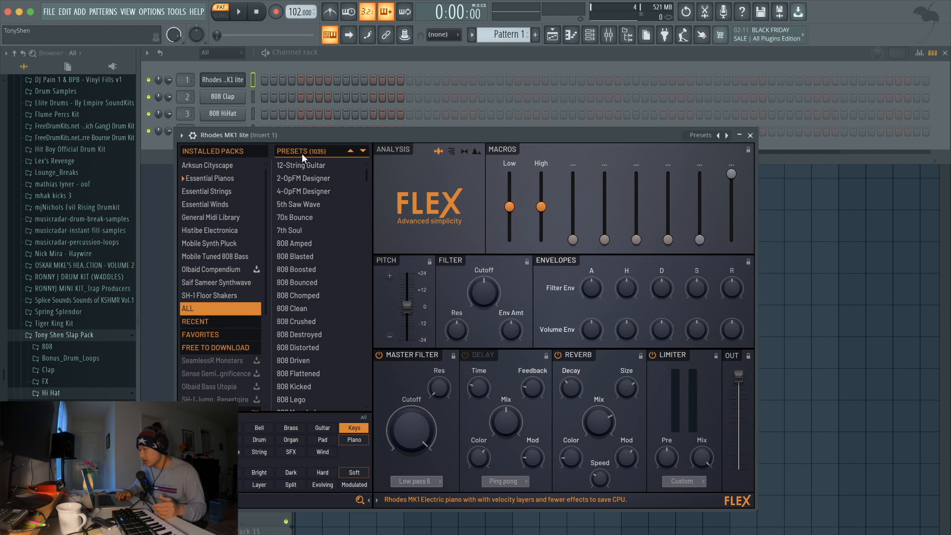
pyautogui.rightClick(208, 78)
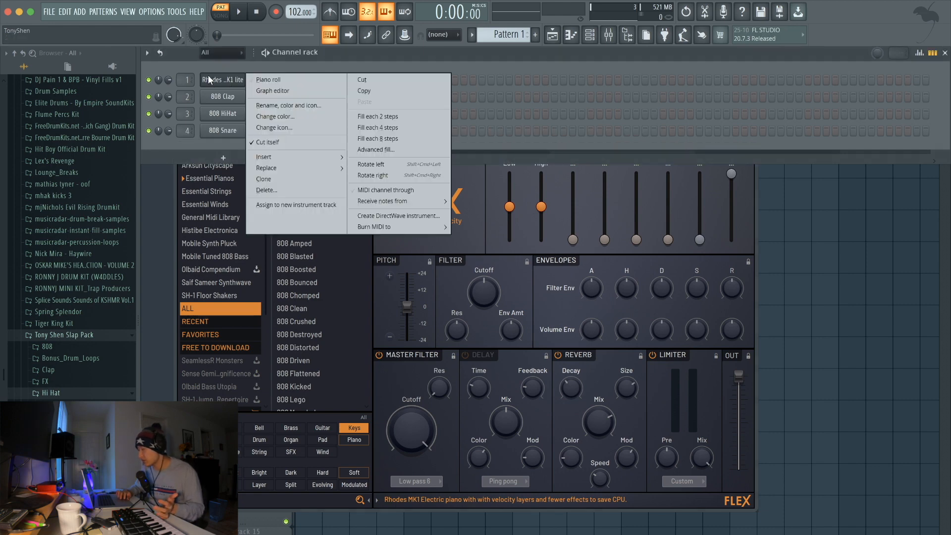
pyautogui.moveTo(284, 167)
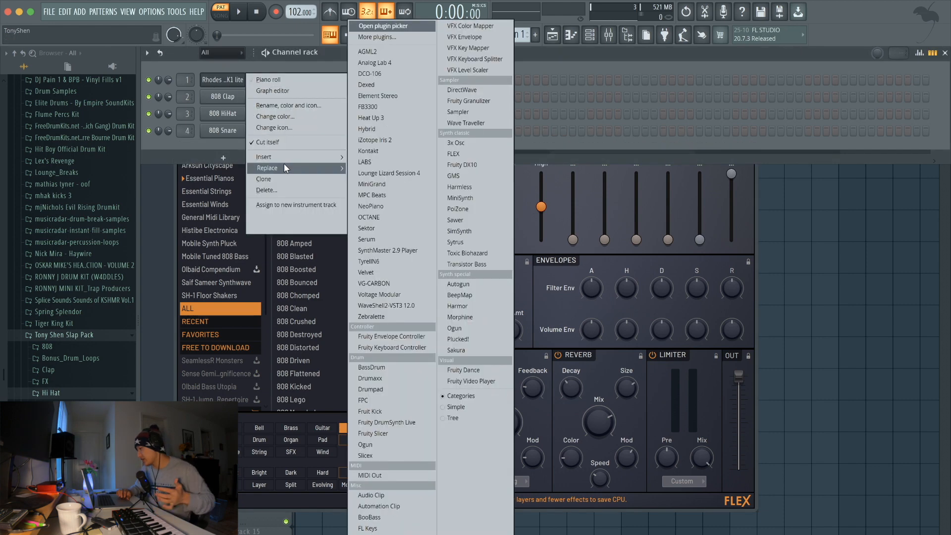
pyautogui.click(237, 178)
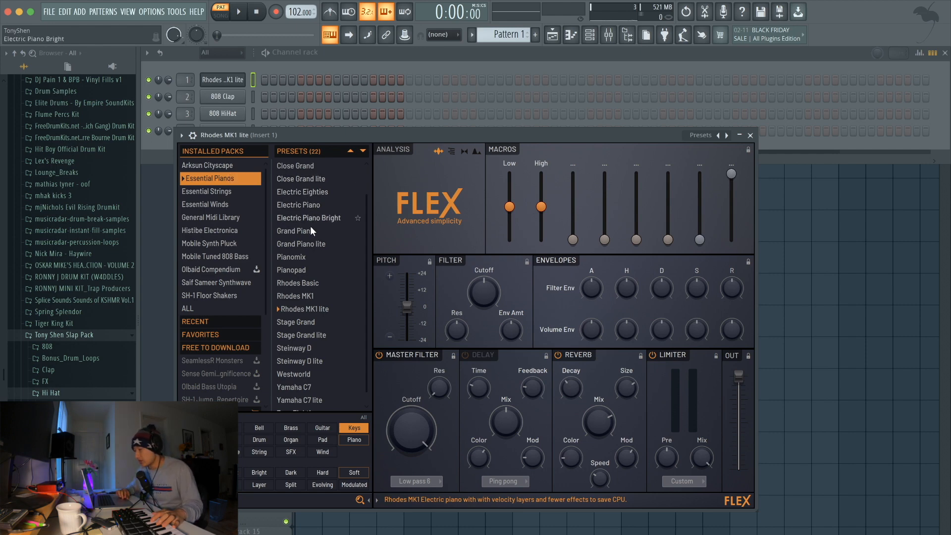
pyautogui.click(286, 310)
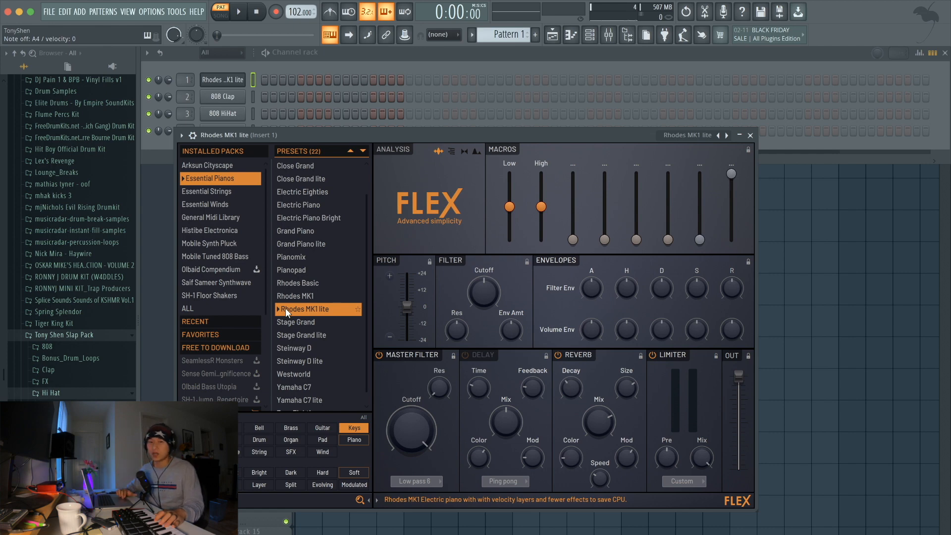
# Select the Rhodes MK1 lite channel and open its piano roll.
pyautogui.rightClick(221, 91)
pyautogui.press('Escape')
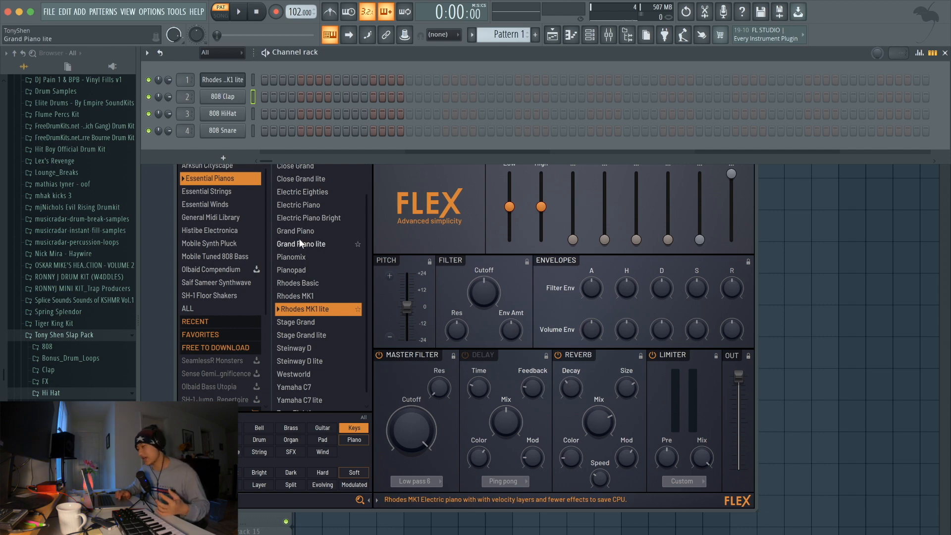
pyautogui.click(253, 80)
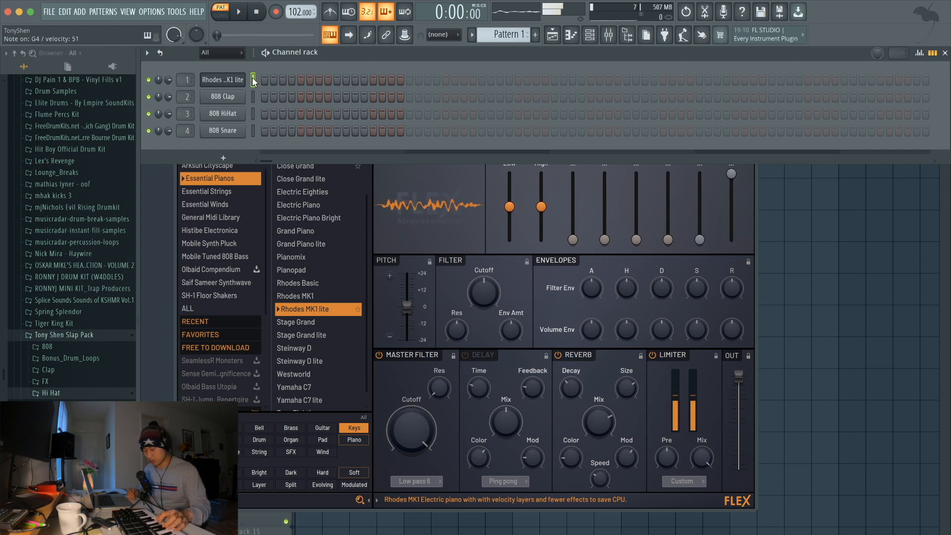
pyautogui.click(596, 38)
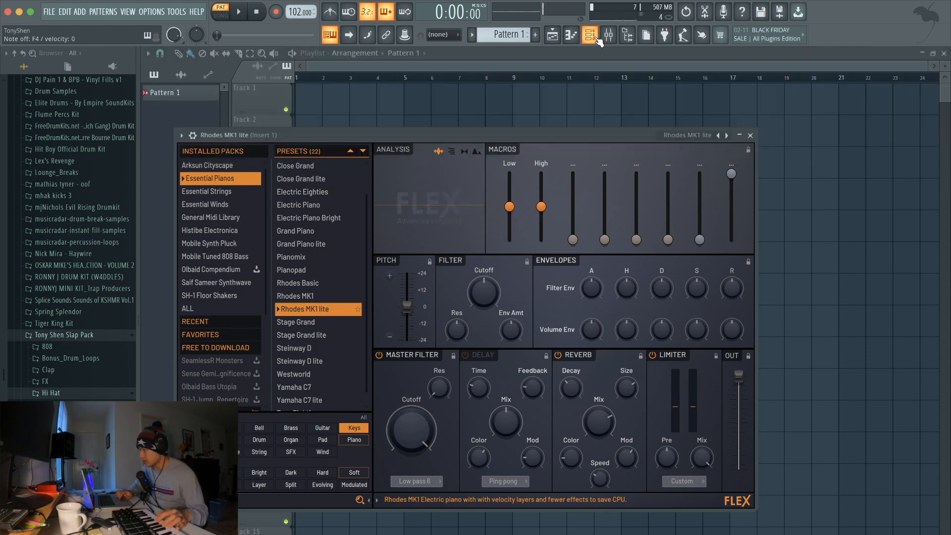
pyautogui.click(571, 36)
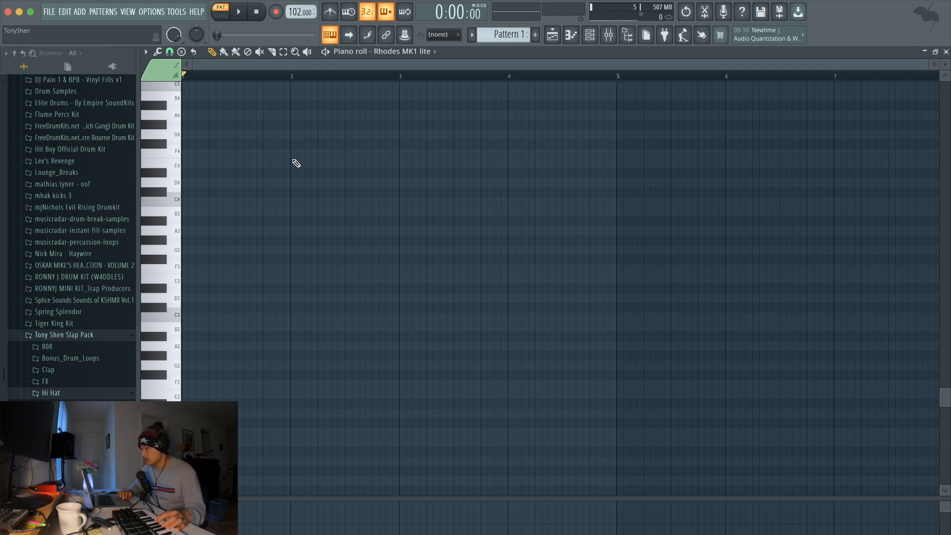
# Draw a four-note chord of E4, G4, B4 and D5 at the start of bar 1.
pyautogui.scroll(5, 207, 266)
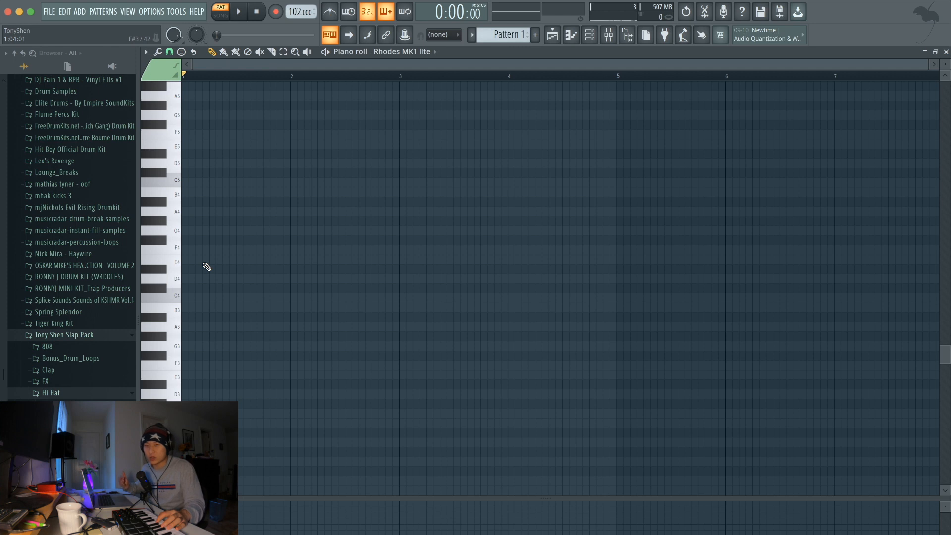
pyautogui.click(188, 259)
pyautogui.click(188, 230)
pyautogui.click(188, 192)
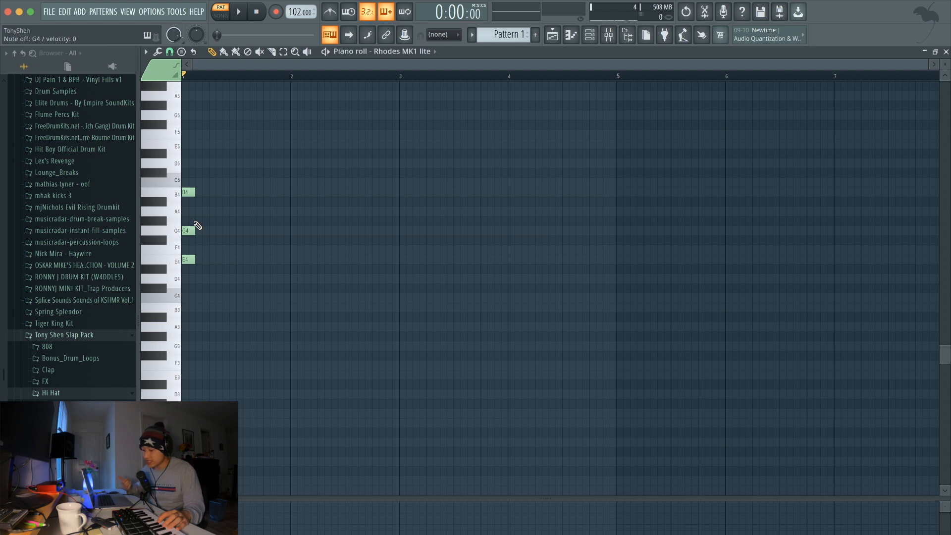
pyautogui.click(189, 162)
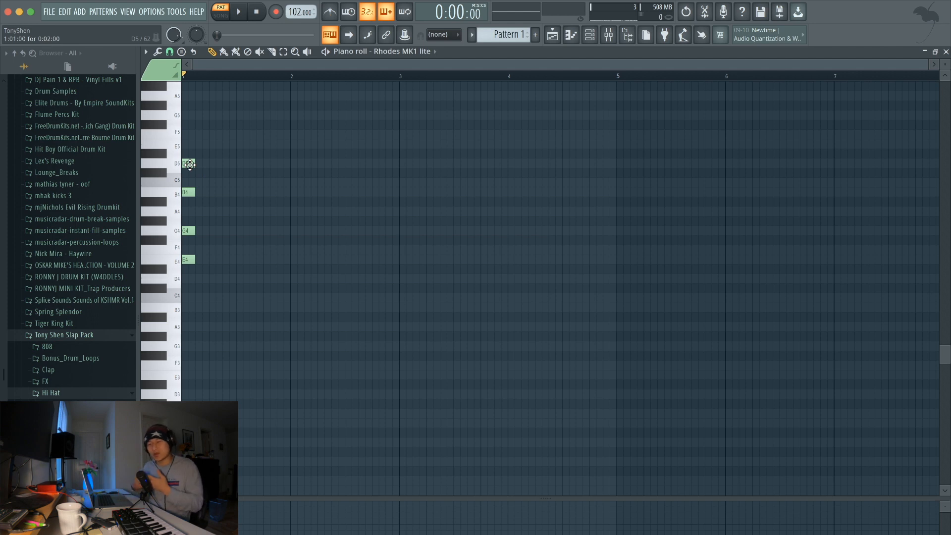
# Lengthen all four notes of the first chord to three steps, playing the pattern to check it.
pyautogui.hotkey('ctrl', 'a')
pyautogui.moveTo(194, 164); pyautogui.dragTo(211, 177)
pyautogui.press('space')
pyautogui.press('space')
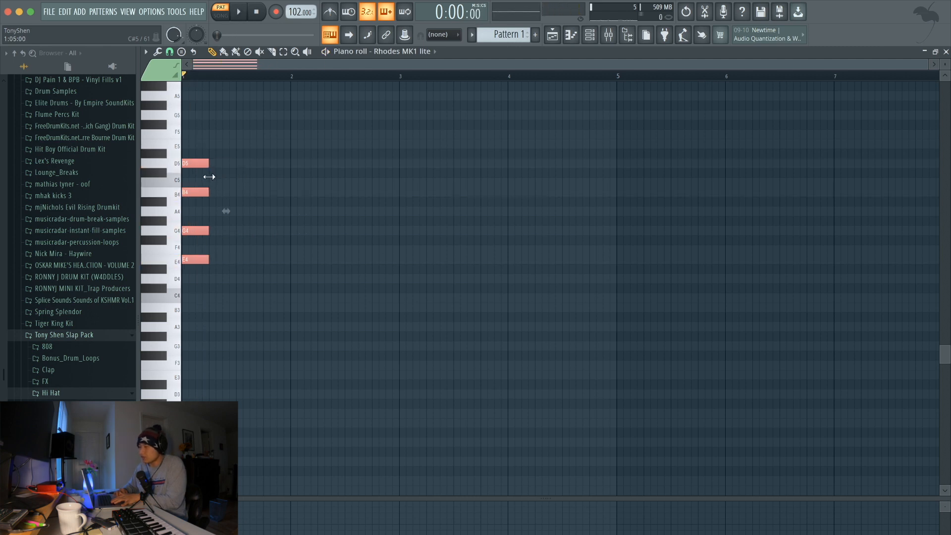
pyautogui.moveTo(205, 177); pyautogui.dragTo(202, 177)
# Duplicate the opening chord directly after itself and play the pattern with the metronome on.
pyautogui.hotkey('ctrl', 'b')
pyautogui.hotkey('ctrl', 'd')
pyautogui.hotkey('ctrl', 'm')
pyautogui.press('space')
pyautogui.press('space')
# Draw a second chord of F4, A4, C5 and E5 directly after the repeated first chord and play the pattern.
pyautogui.moveTo(223, 134); pyautogui.dragTo(225, 148)
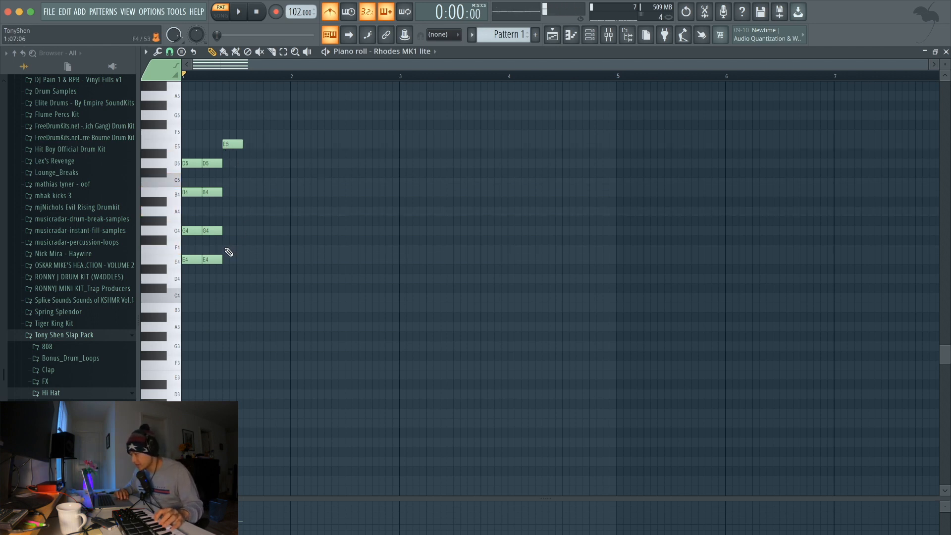
pyautogui.click(229, 250)
pyautogui.click(232, 213)
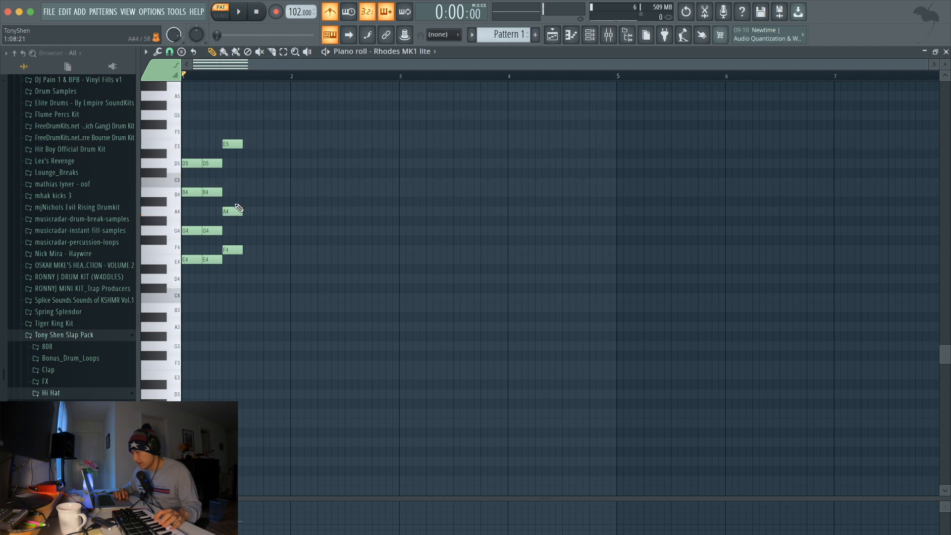
pyautogui.click(231, 182)
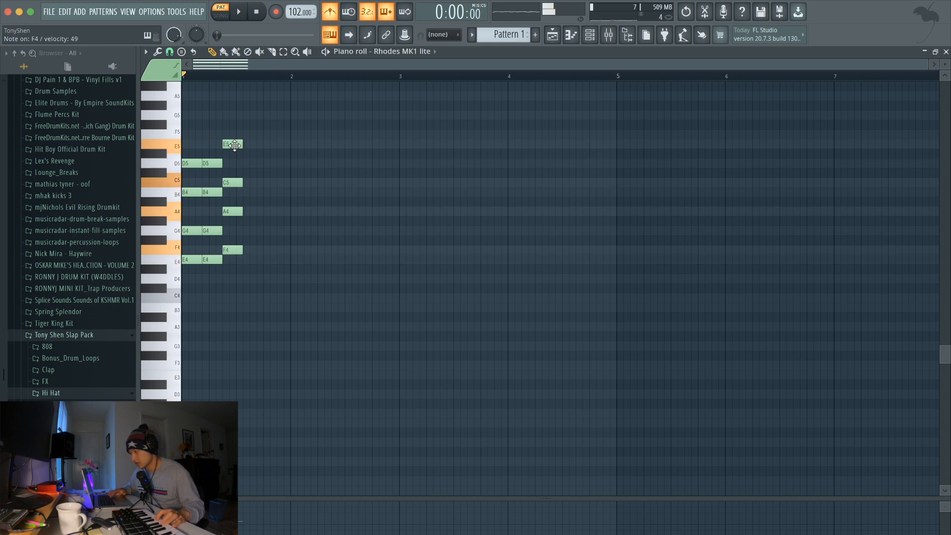
pyautogui.press('space')
pyautogui.press('space')
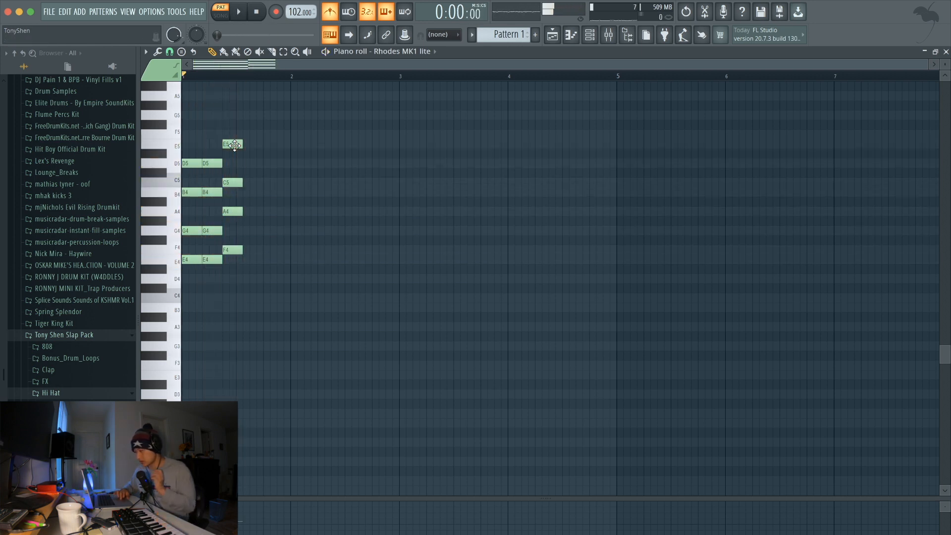
# Extend the four notes of the F4–A4–C5–E5 chord to the middle of bar 2 and play the result.
pyautogui.moveTo(261, 264); pyautogui.dragTo(288, 139)
pyautogui.press('space')
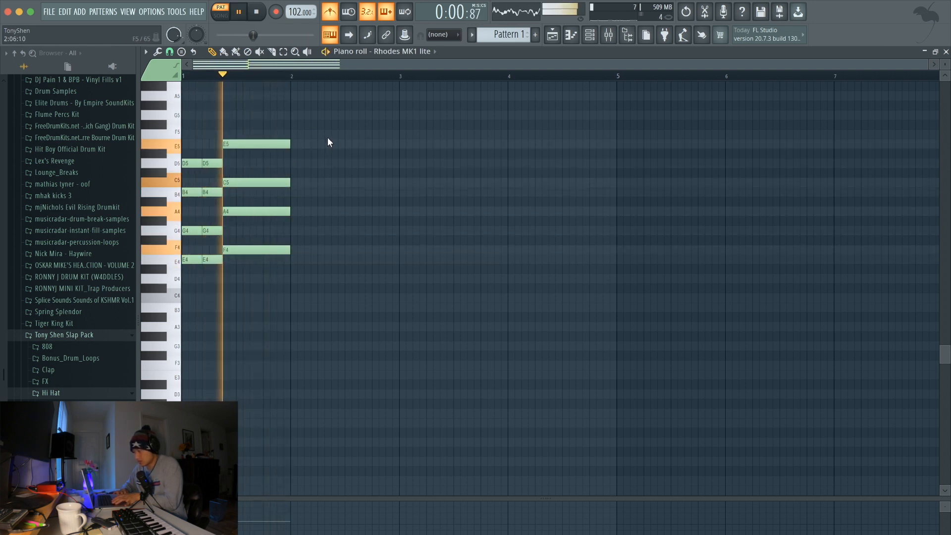
pyautogui.moveTo(285, 280); pyautogui.dragTo(343, 141)
pyautogui.press('space')
pyautogui.press('space')
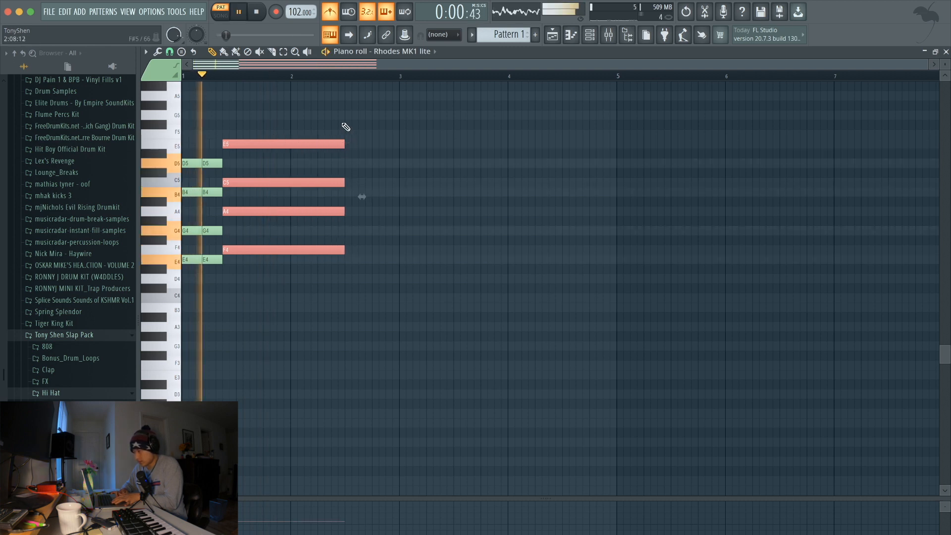
pyautogui.keyDown('super'); pyautogui.click(342, 118); pyautogui.keyUp('super')
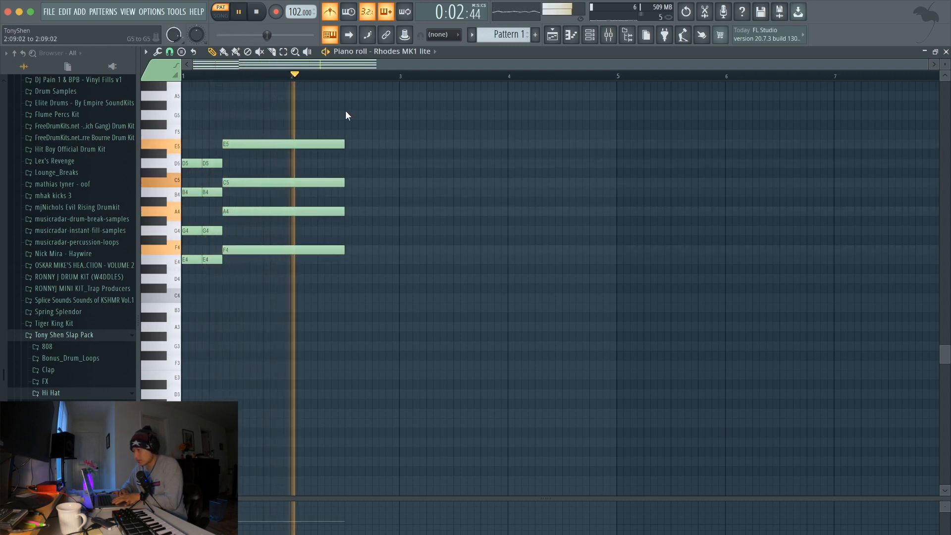
pyautogui.press('space')
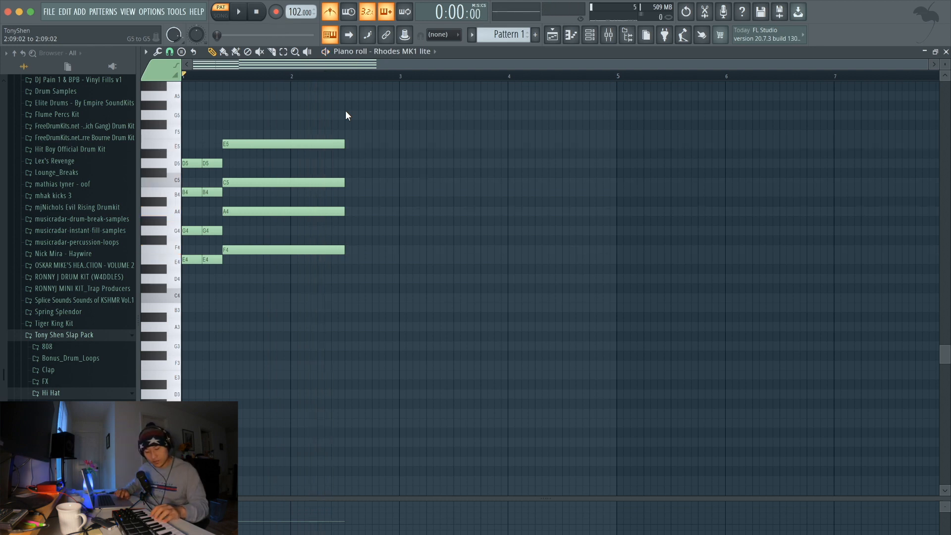
# Draw a third chord of B4, D5 and G5 starting in the middle of bar 2.
pyautogui.click(355, 192)
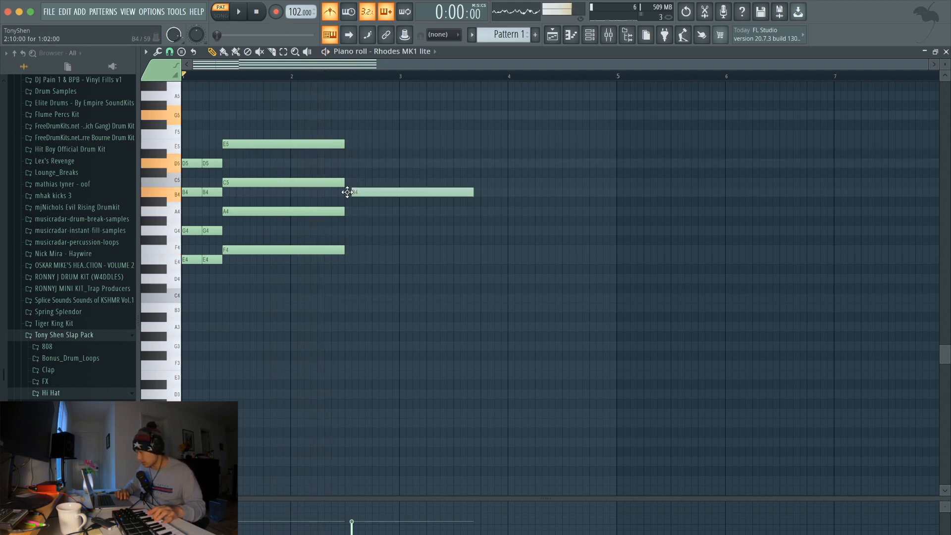
pyautogui.click(346, 163)
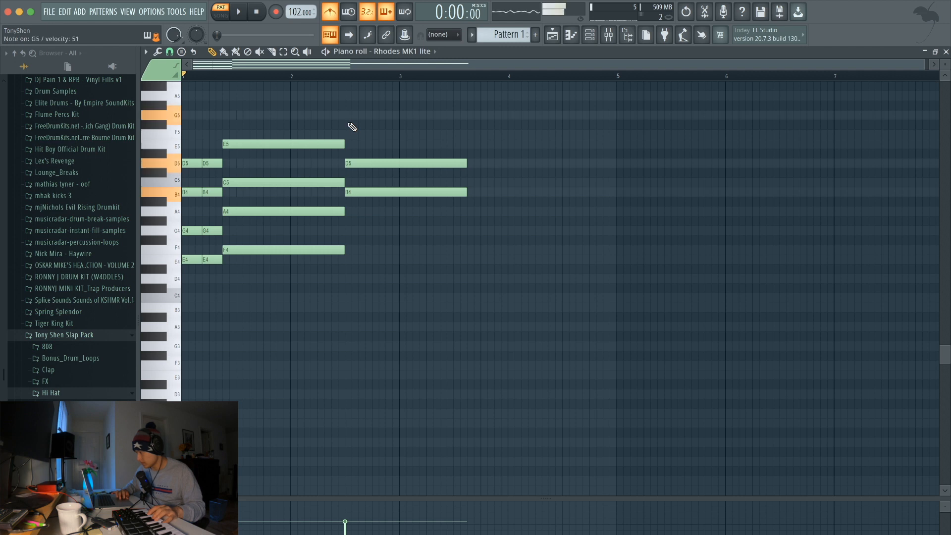
pyautogui.click(346, 114)
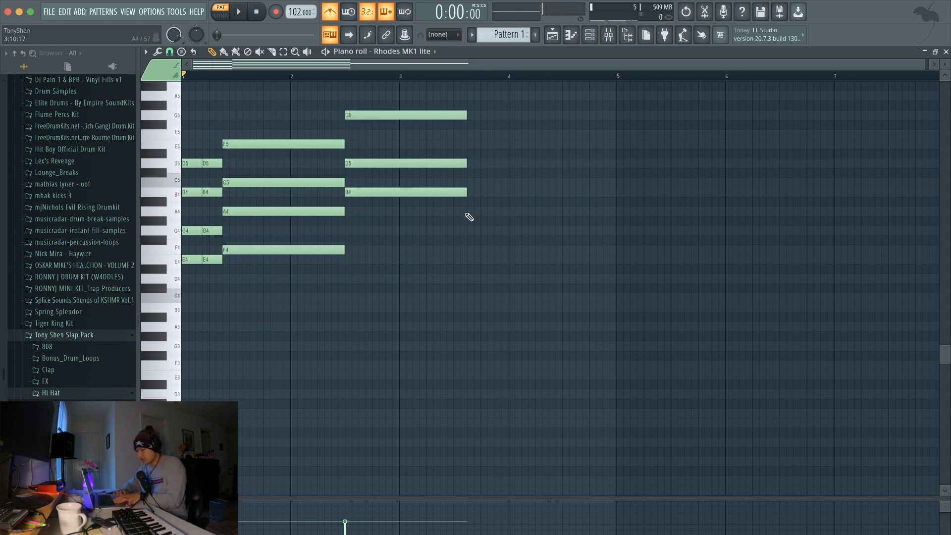
# Shorten the B4–D5–G5 chord to one beat, duplicate it to fill bar 2, and play the progression.
pyautogui.moveTo(469, 217); pyautogui.dragTo(362, 125)
pyautogui.hotkey('ctrl', 'b')
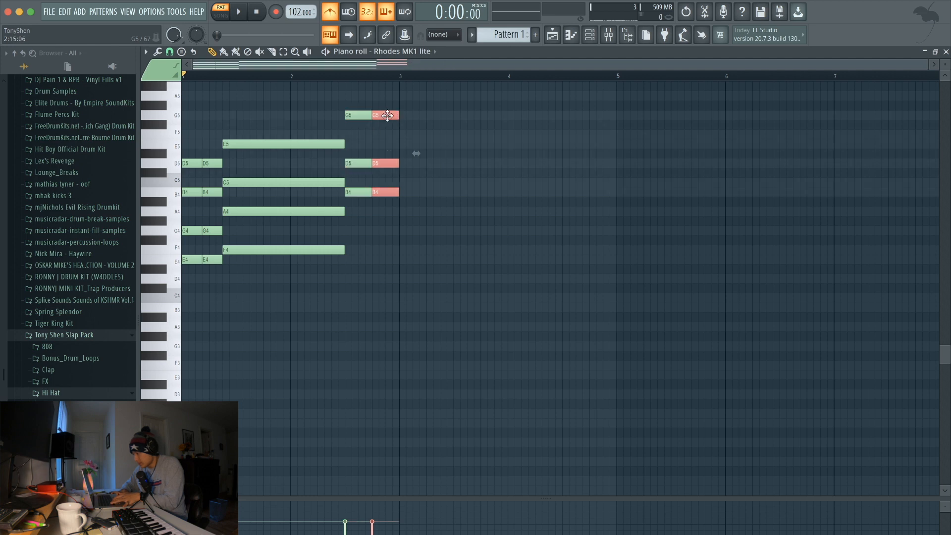
pyautogui.press('space')
pyautogui.keyDown('ctrl'); pyautogui.click(380, 101); pyautogui.keyUp('ctrl')
pyautogui.scroll(1, 381, 101)
pyautogui.keyDown('ctrl'); pyautogui.click(343, 102); pyautogui.keyUp('ctrl')
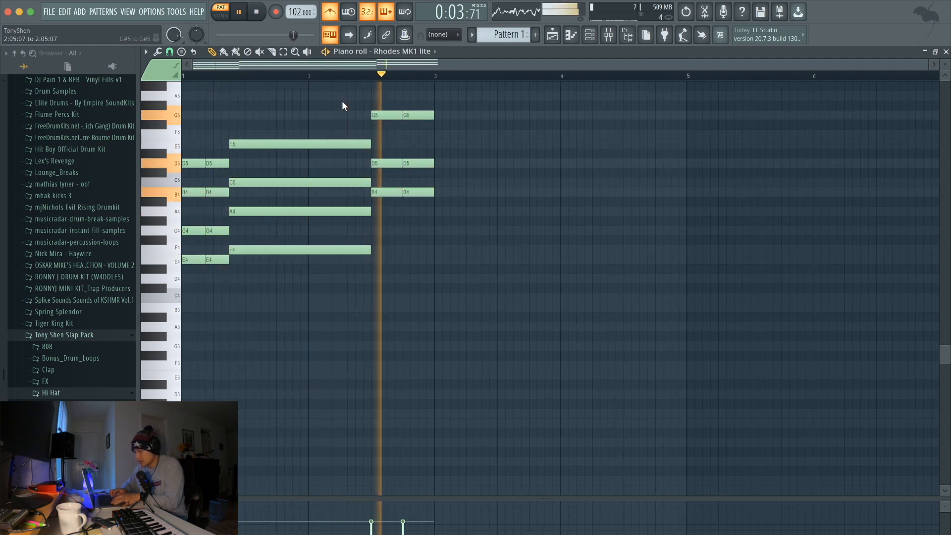
# Duplicate the whole two-bar progression into bars 3 and 4 and play all four bars.
pyautogui.hotkey('ctrl', 'b')
pyautogui.press('space')
pyautogui.keyDown('ctrl'); pyautogui.click(299, 111); pyautogui.keyUp('ctrl')
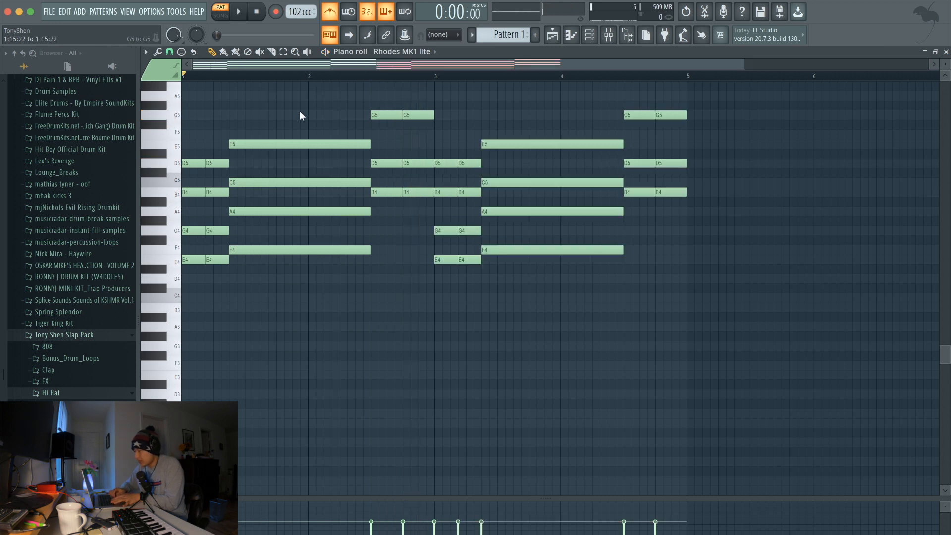
pyautogui.scroll(-1, 299, 111)
pyautogui.press('space')
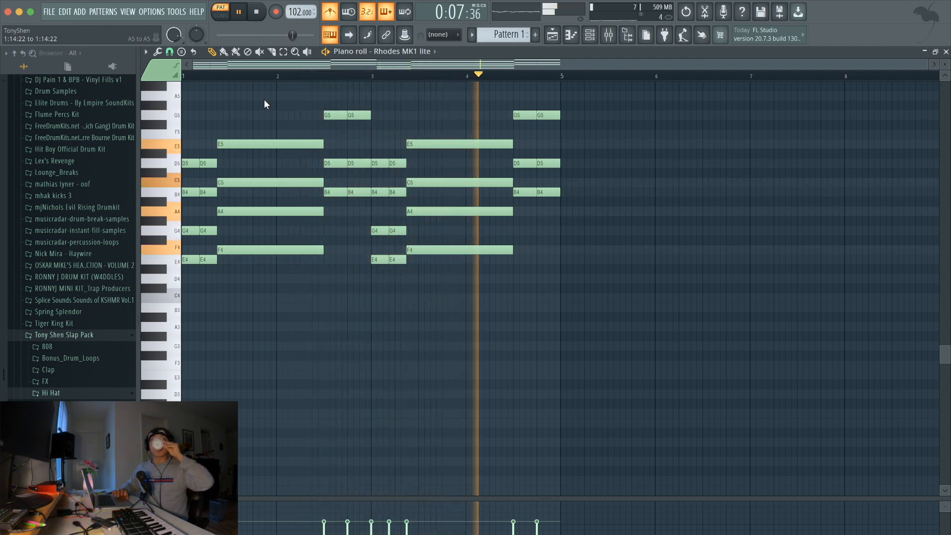
# Shorten the E5 and C5 notes of the second long chord so both end at the start of bar 4.
pyautogui.moveTo(505, 144); pyautogui.dragTo(449, 145)
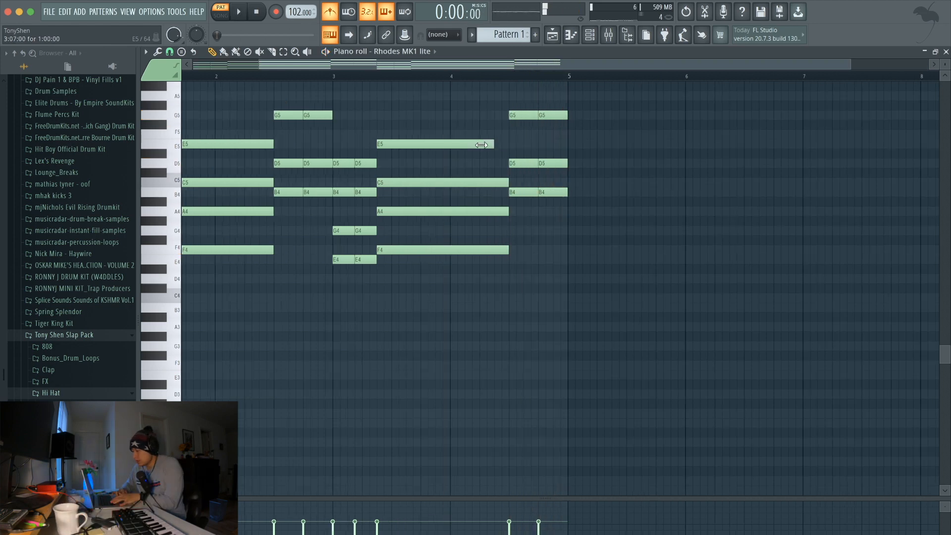
pyautogui.click(451, 184)
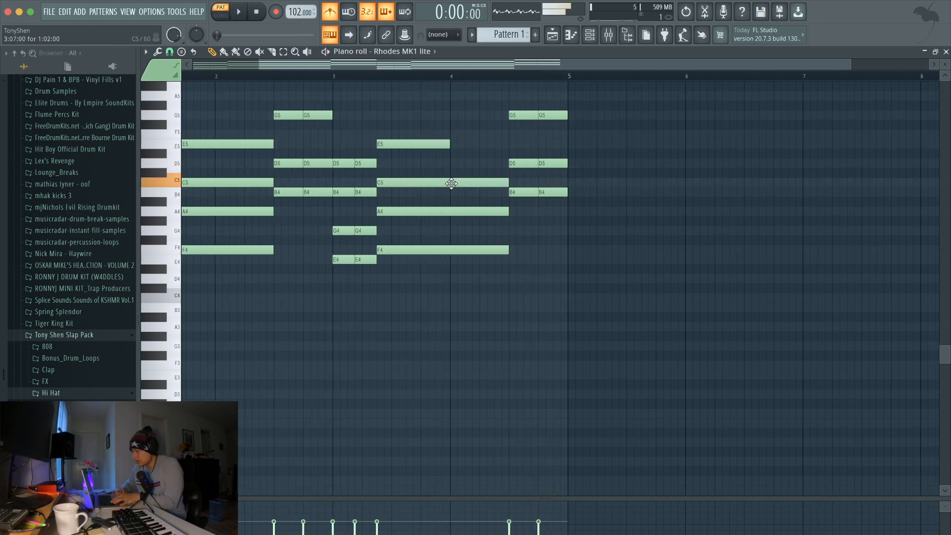
pyautogui.moveTo(509, 181); pyautogui.dragTo(453, 187)
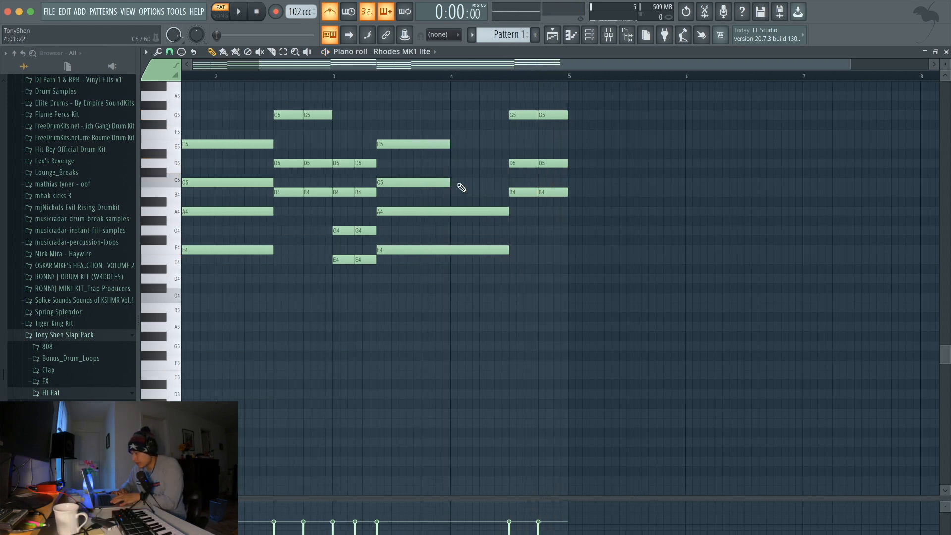
# Add another C5 note from the start of bar 4 to the middle of the bar, and play the pattern.
pyautogui.click(458, 183)
pyautogui.press('space')
pyautogui.moveTo(525, 183); pyautogui.dragTo(510, 183)
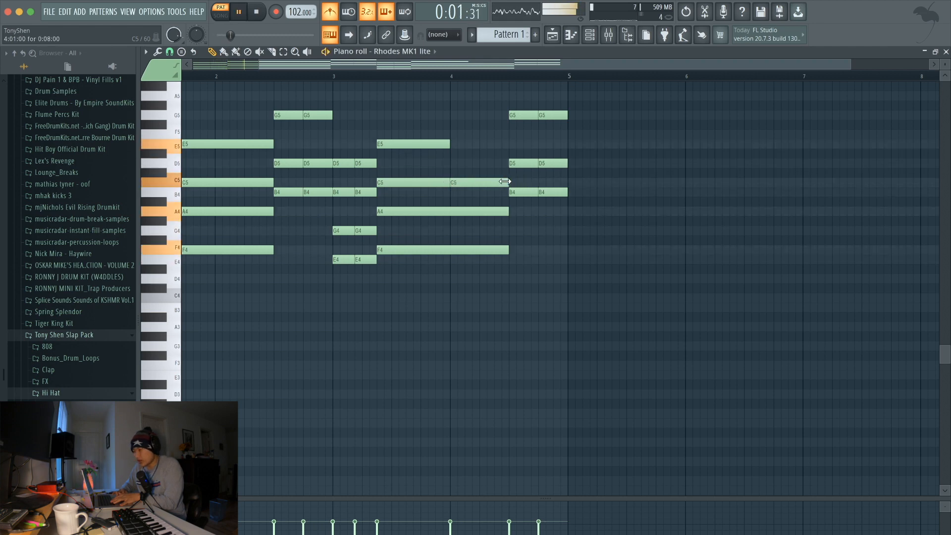
pyautogui.press('space')
# Play the pattern from the start of the long chord in bar 3 to hear the edited notes.
pyautogui.click(377, 75)
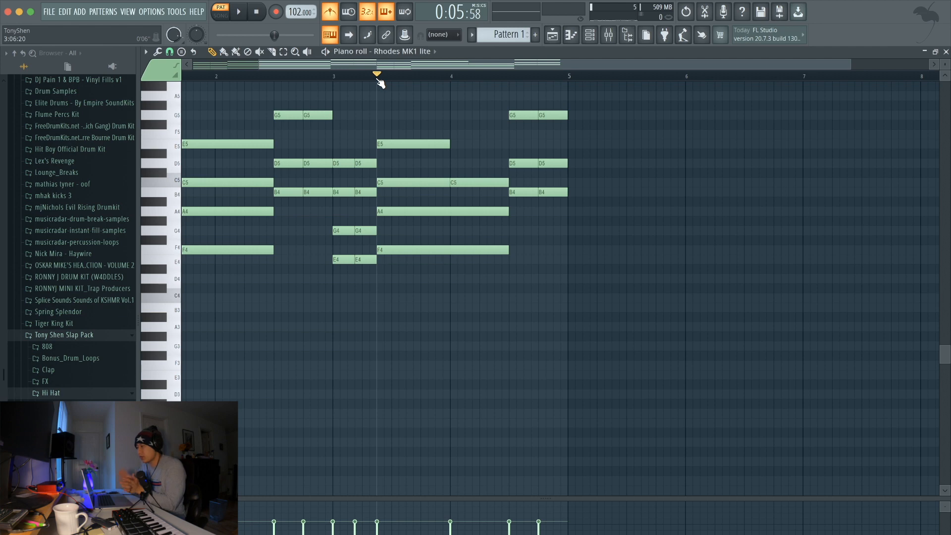
pyautogui.press('space')
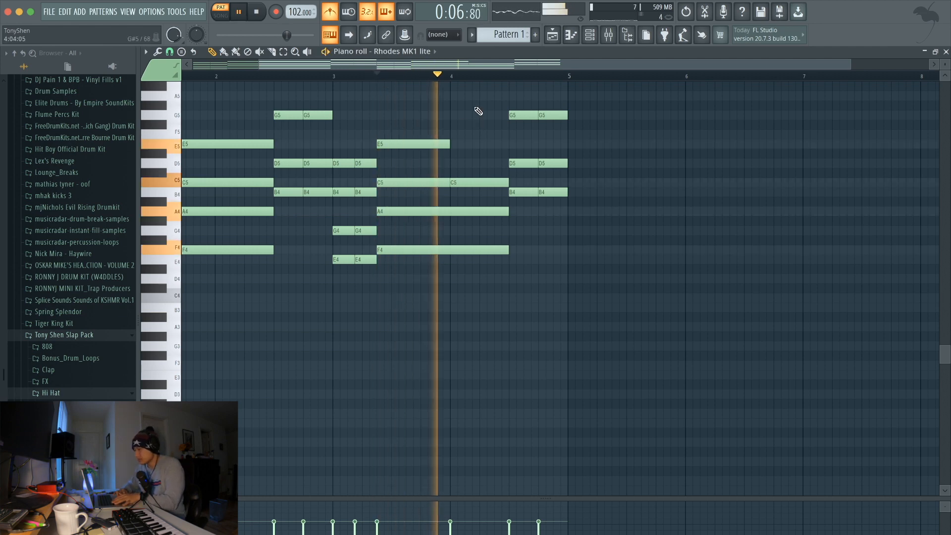
pyautogui.scroll(-1, 440, 103)
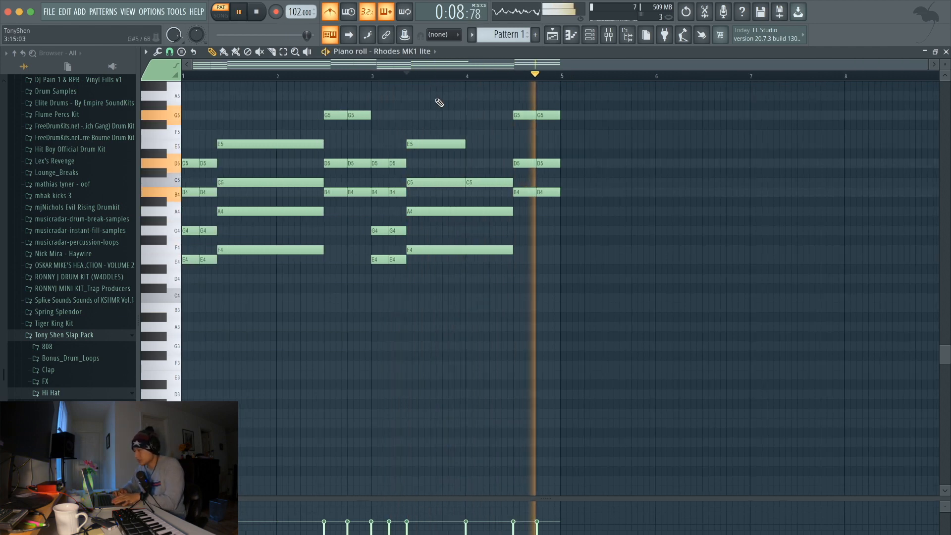
# Play the pattern from bar 3, and strum the Rhodes chords with the Strumizer's start time strength reduced to a minimum.
pyautogui.click(376, 75)
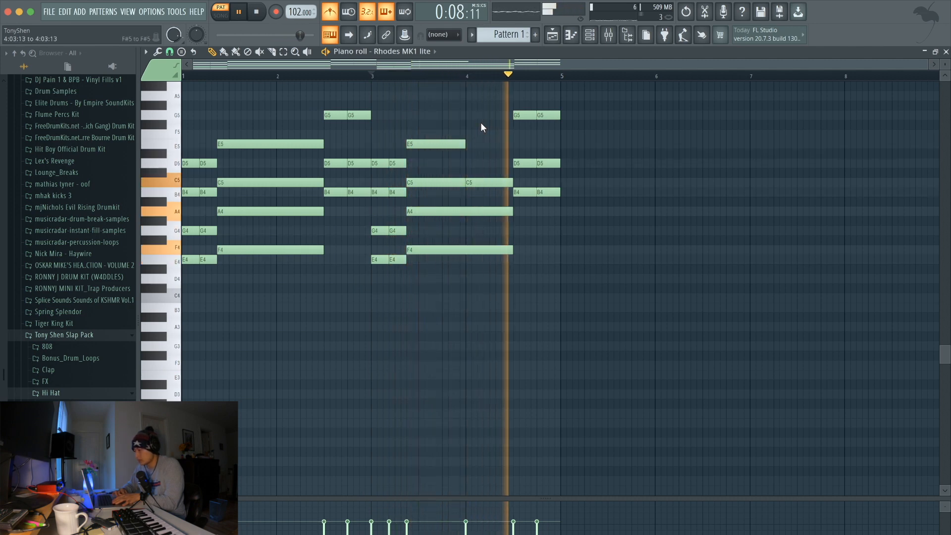
pyautogui.press('space')
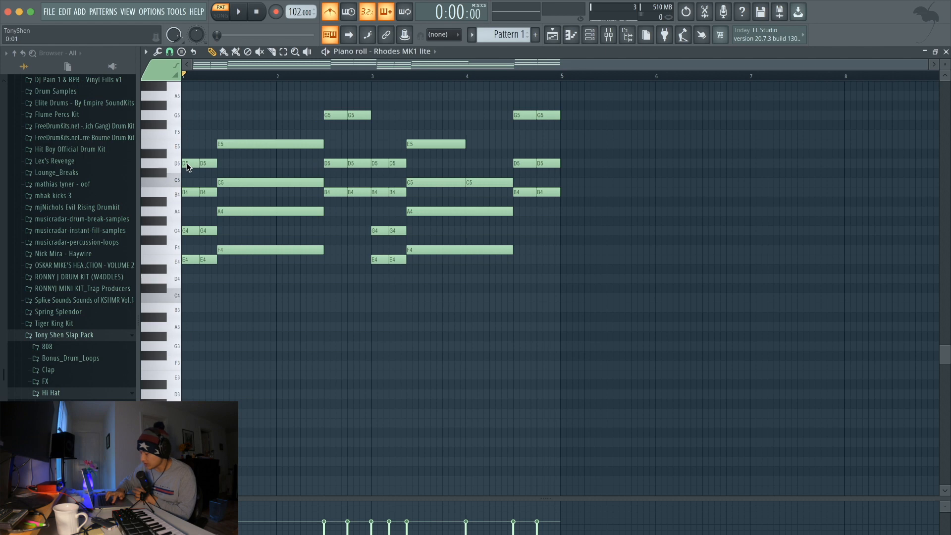
pyautogui.hotkey('alt', 's')
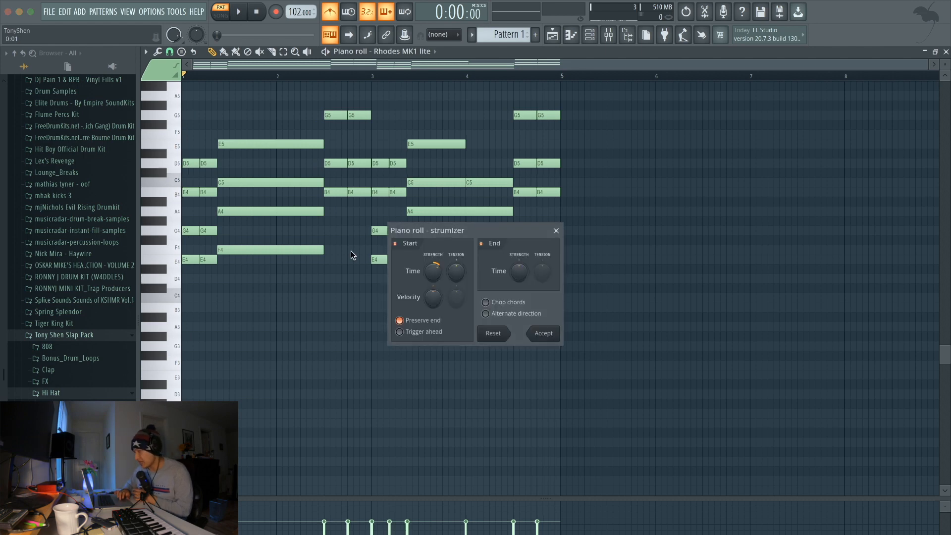
pyautogui.moveTo(433, 272)
pyautogui.mouseDown()
pyautogui.moveTo(432, 262)
pyautogui.moveTo(433, 269)
pyautogui.mouseUp()
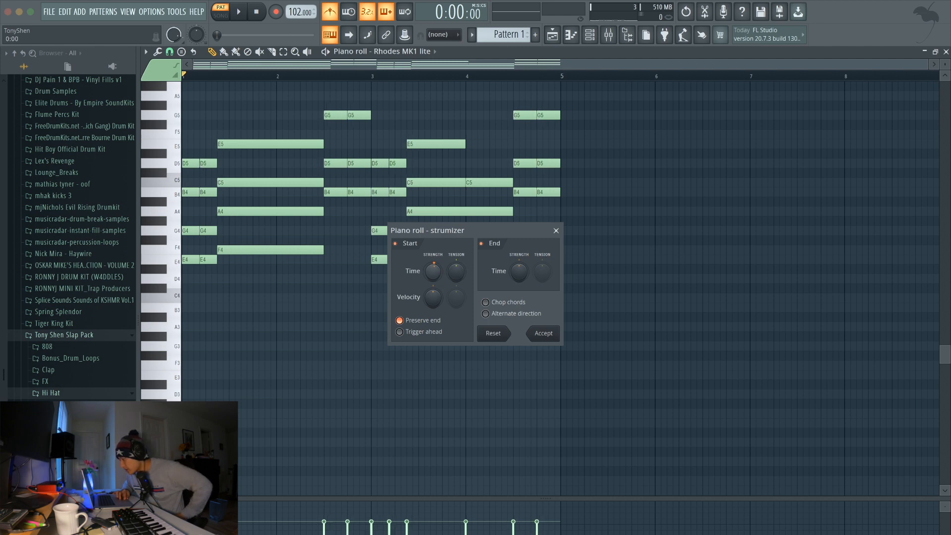
pyautogui.click(554, 334)
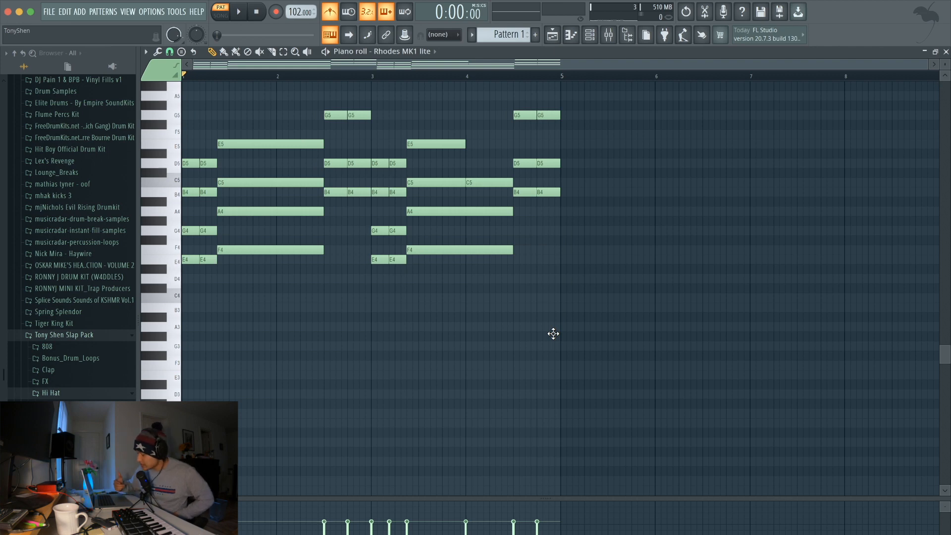
# Randomize the Rhodes note velocities with the Randomizer's velocity level at -20%, and play the pattern.
pyautogui.hotkey('alt', 'r')
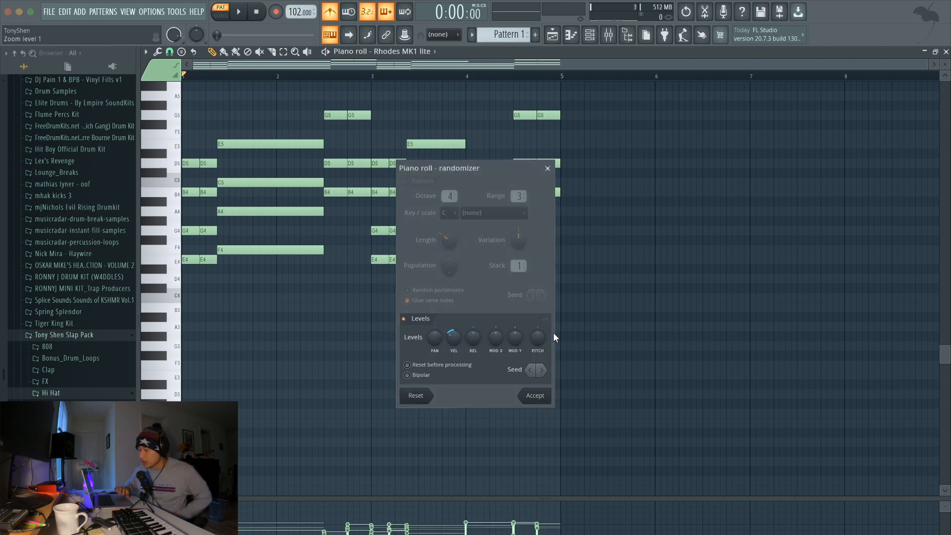
pyautogui.moveTo(455, 337); pyautogui.dragTo(453, 341)
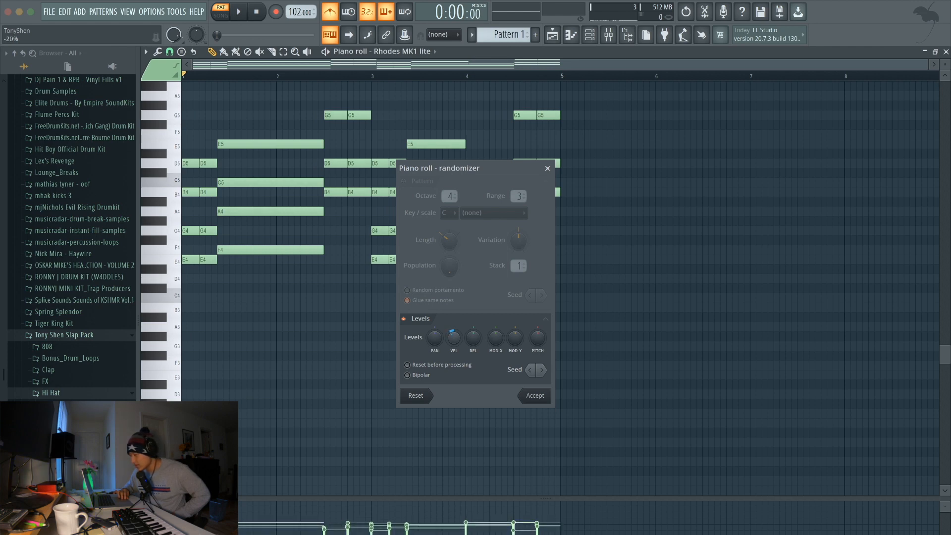
pyautogui.click(533, 395)
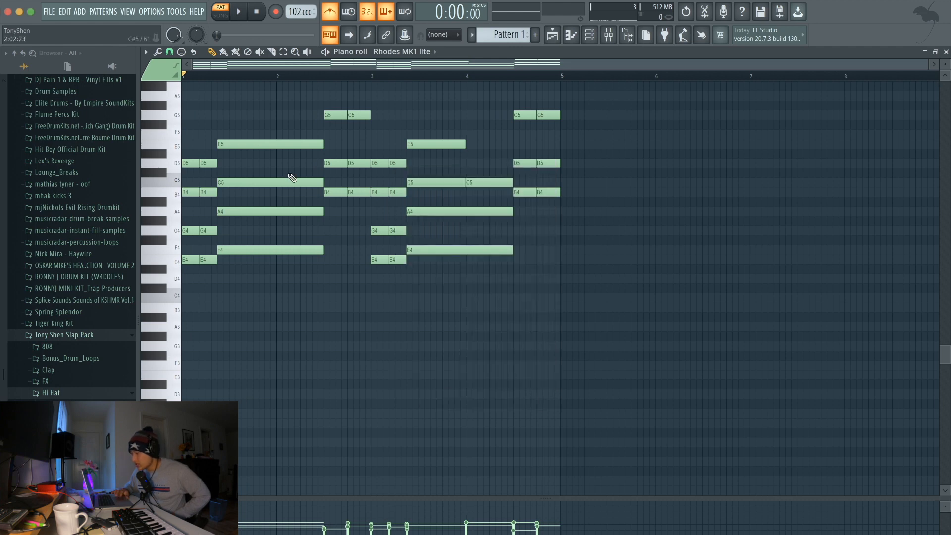
pyautogui.press('space')
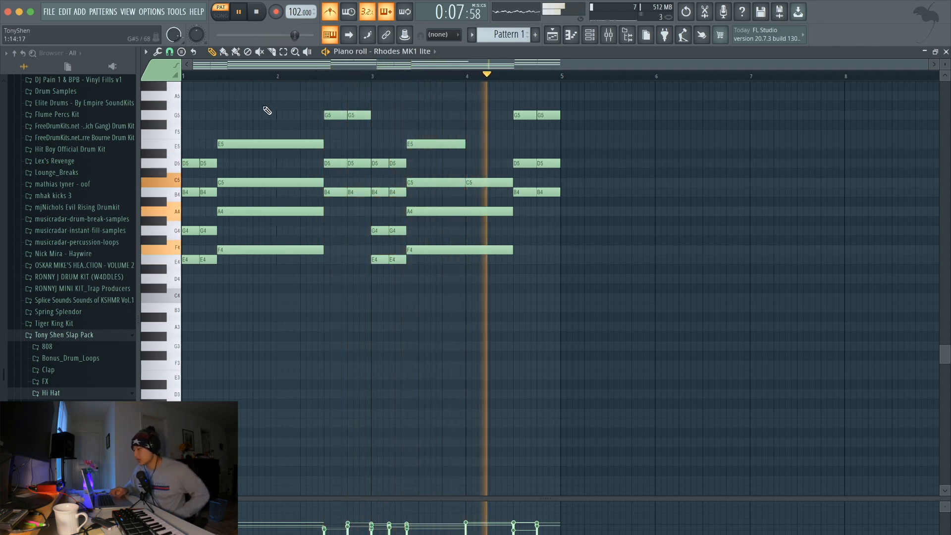
pyautogui.press('space')
# Replace the 808 Clap channel with the Sawer synthesizer and reposition its plugin window.
pyautogui.press('F6')
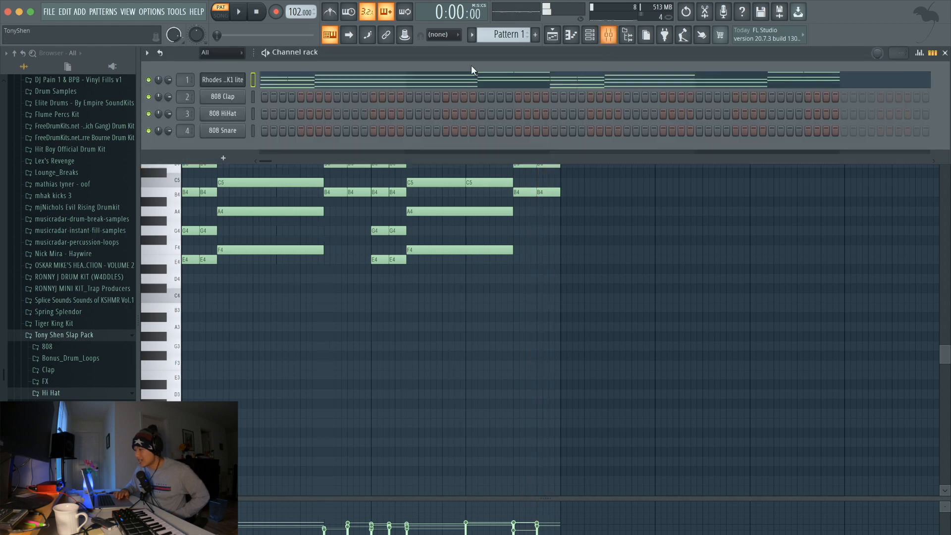
pyautogui.click(222, 96)
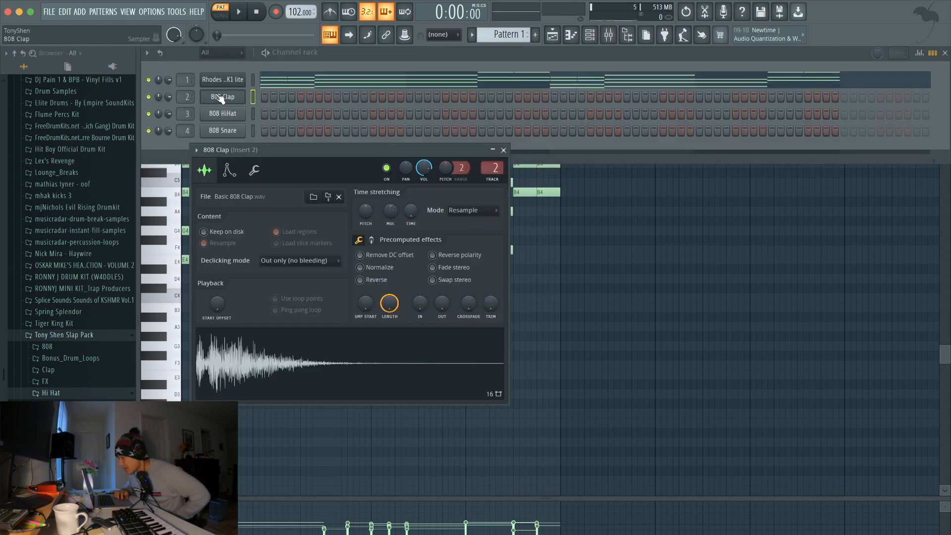
pyautogui.rightClick(220, 97)
pyautogui.moveTo(267, 198)
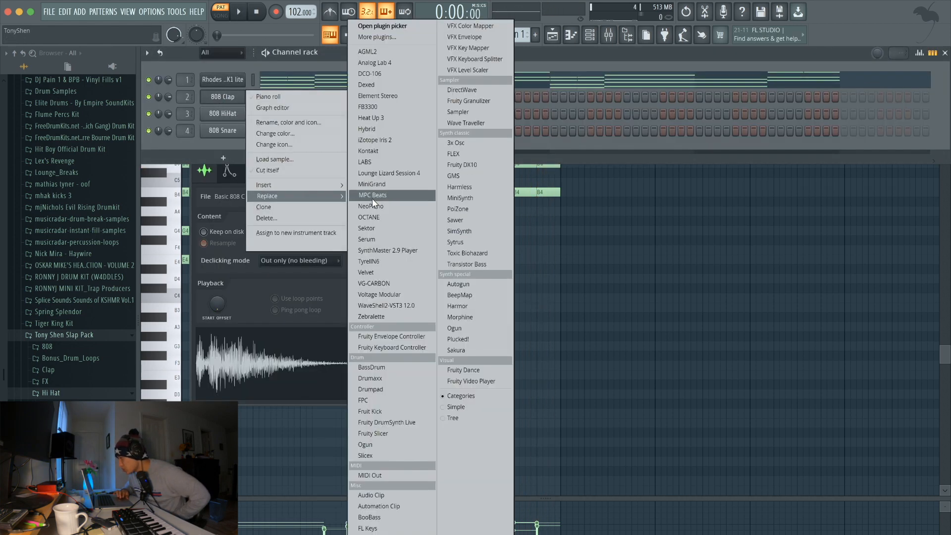
pyautogui.click(470, 218)
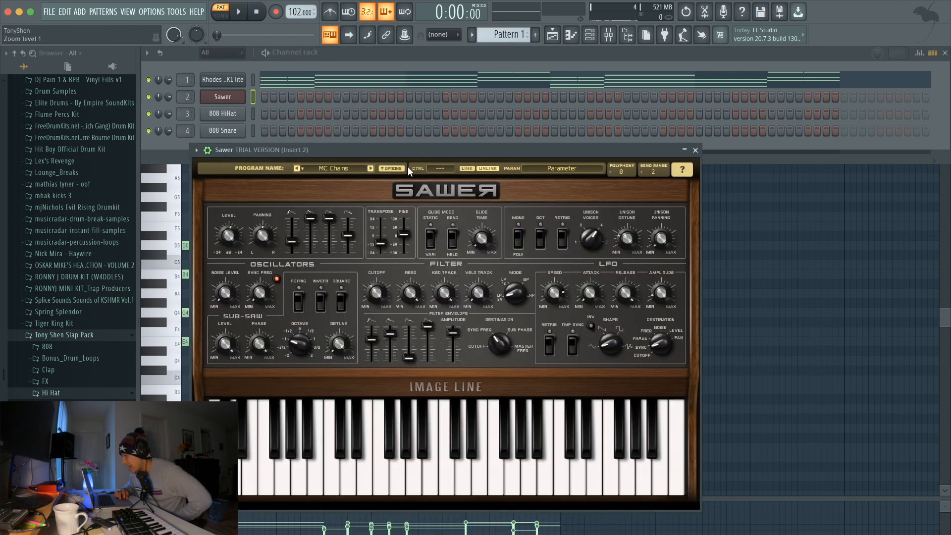
pyautogui.moveTo(399, 153); pyautogui.dragTo(367, 73)
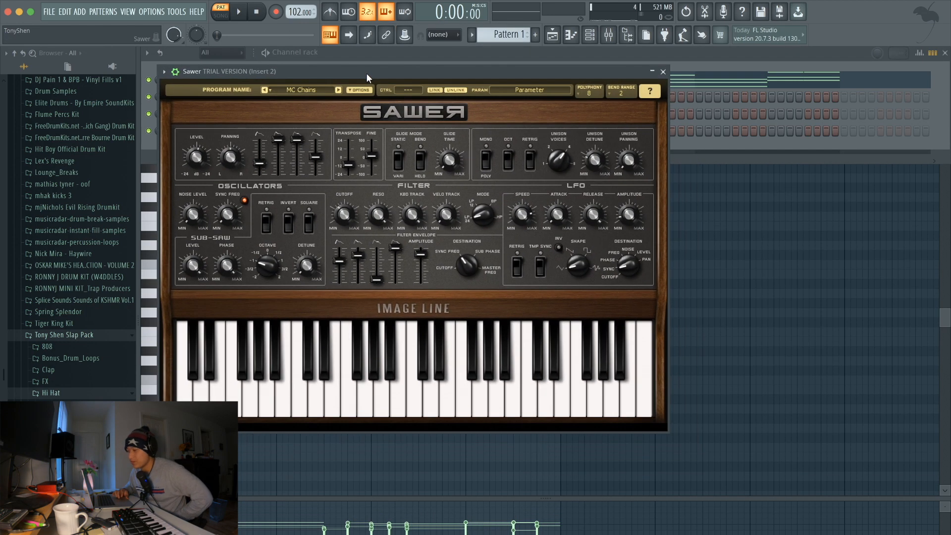
# Browse the Bass bank of Sawer's preset library and audition FG Wooly Mammoth and MC Subtonic.
pyautogui.click(301, 90)
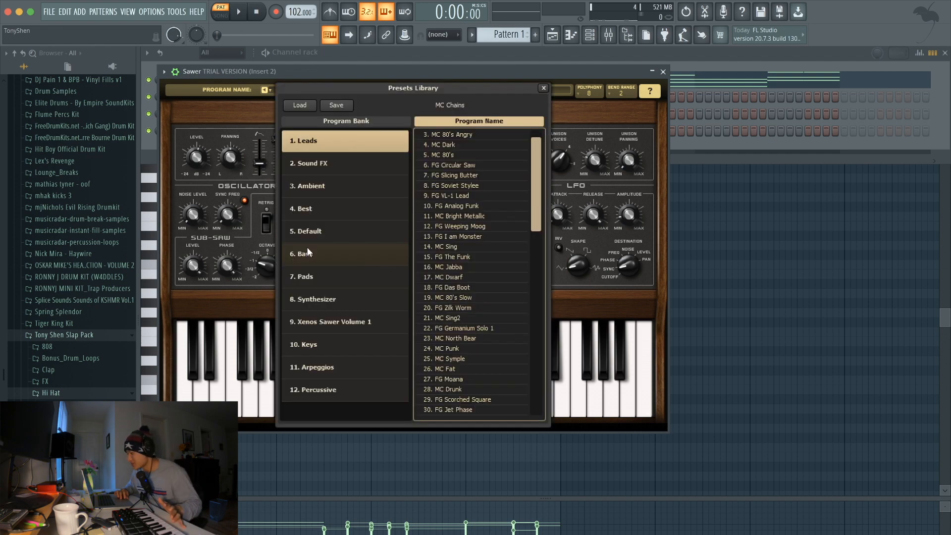
pyautogui.click(308, 253)
pyautogui.scroll(-4, 469, 213)
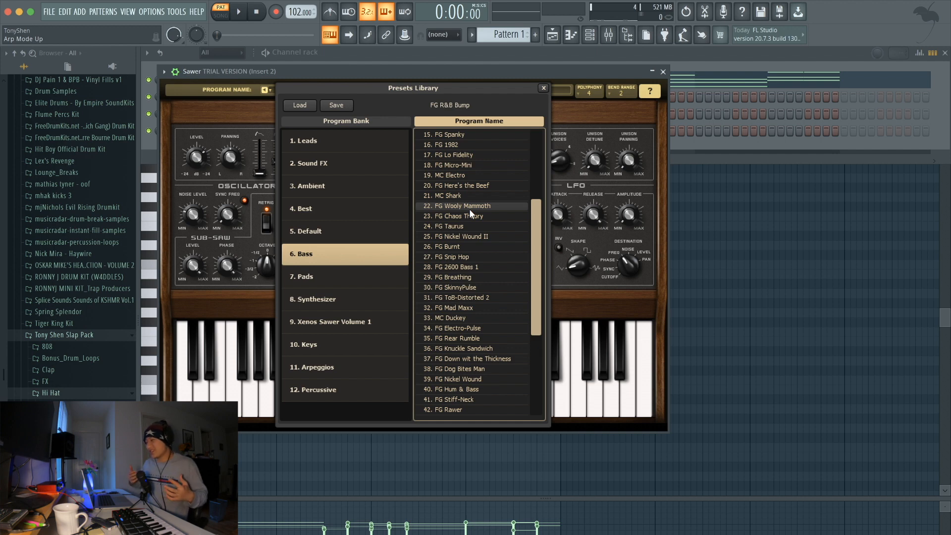
pyautogui.click(469, 208)
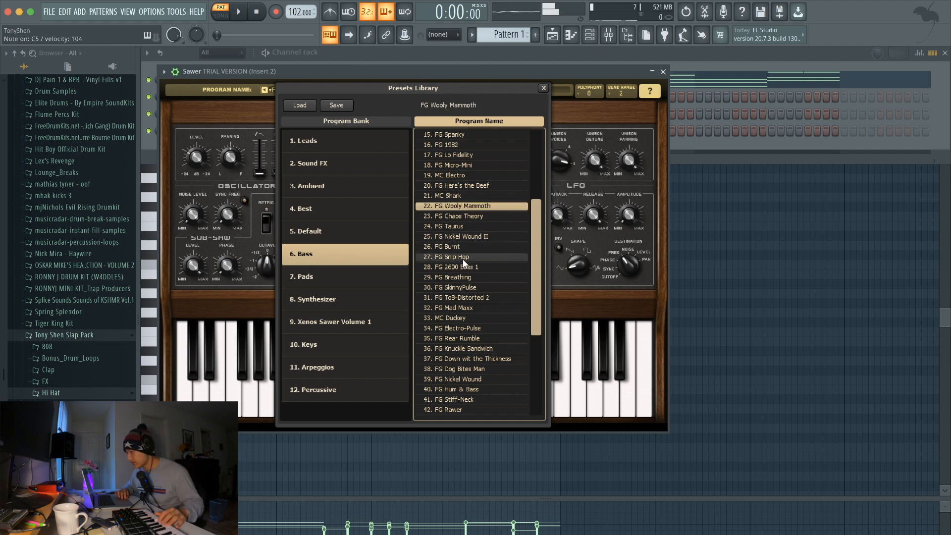
pyautogui.scroll(-4, 462, 258)
pyautogui.scroll(-1, 463, 259)
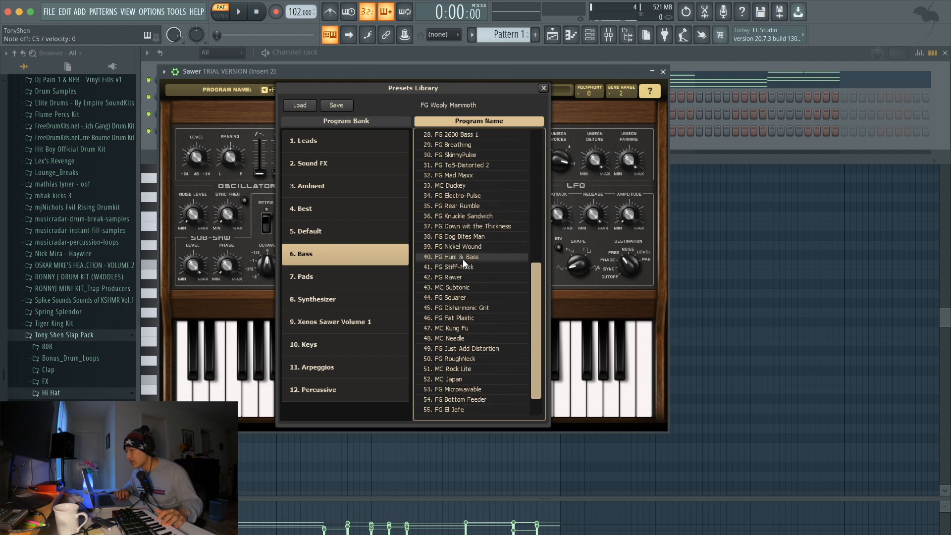
pyautogui.click(458, 286)
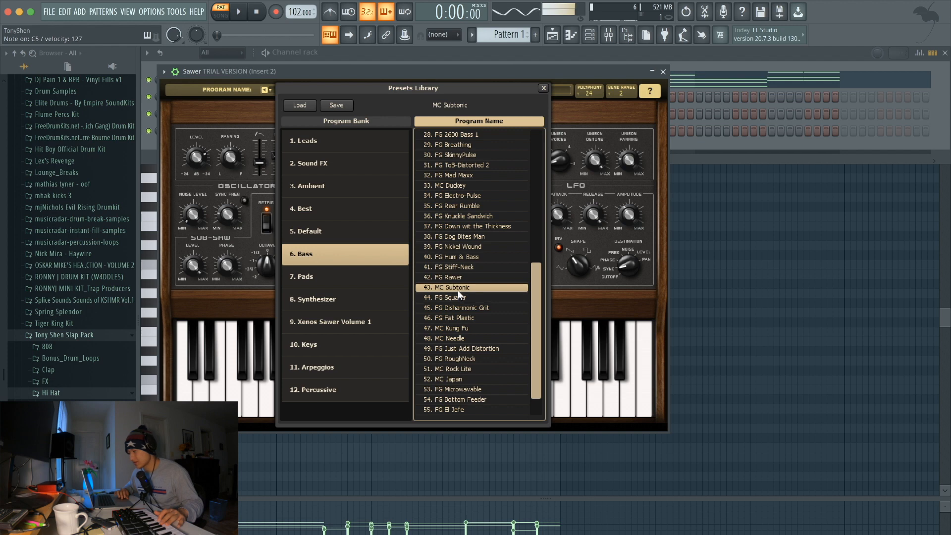
# Load the bass preset FG Q-Saw Plus in Sawer and close the plugin.
pyautogui.scroll(10, 466, 238)
pyautogui.click(467, 196)
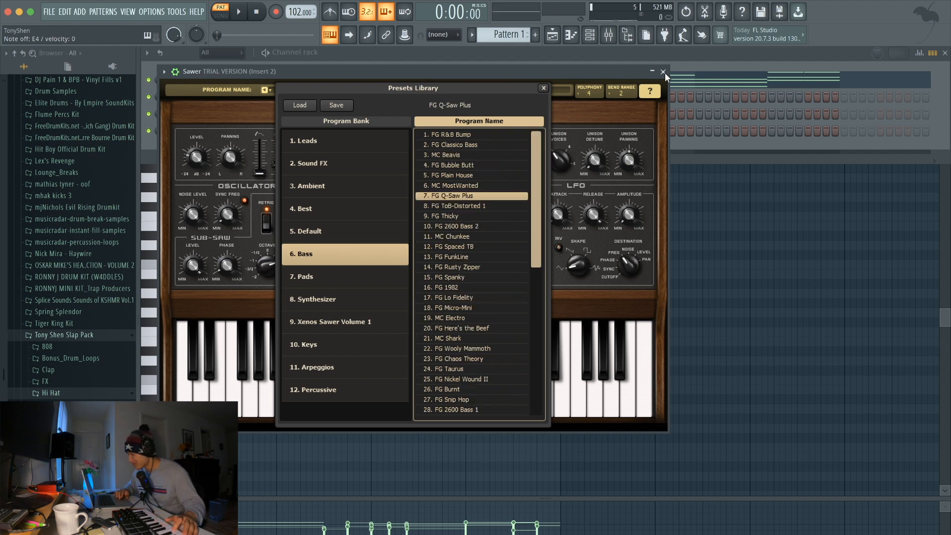
pyautogui.click(543, 88)
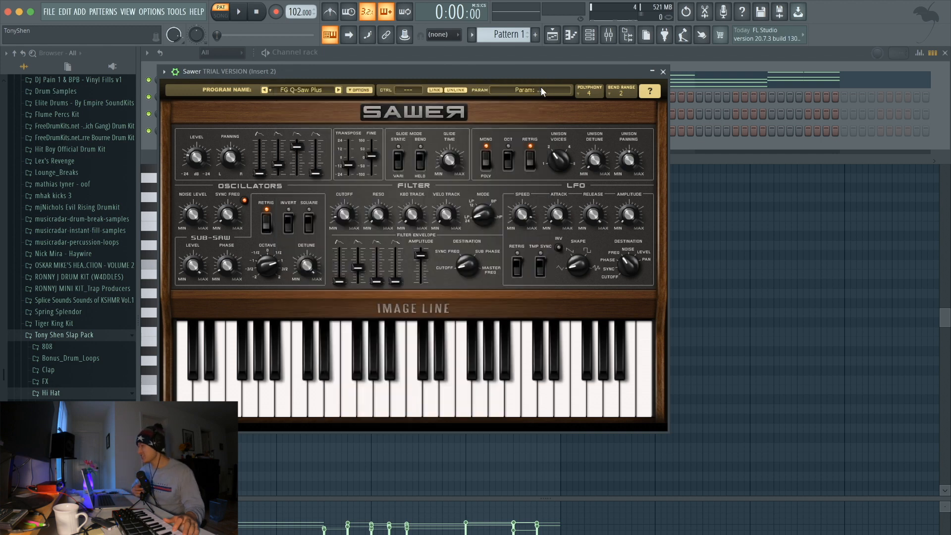
pyautogui.click(663, 72)
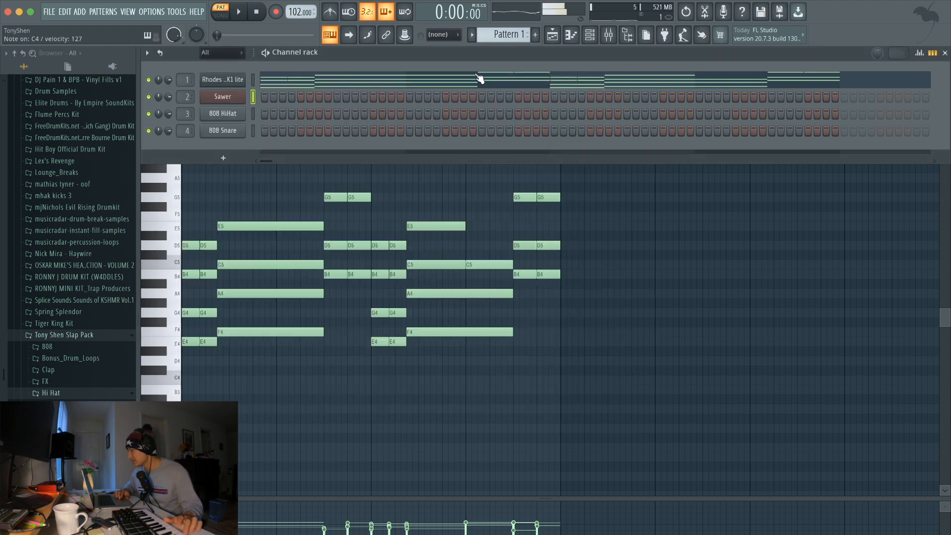
# In the Sawer piano roll, place two short E4 notes from the start of bar 1 and a short F4 right after them.
pyautogui.click(590, 36)
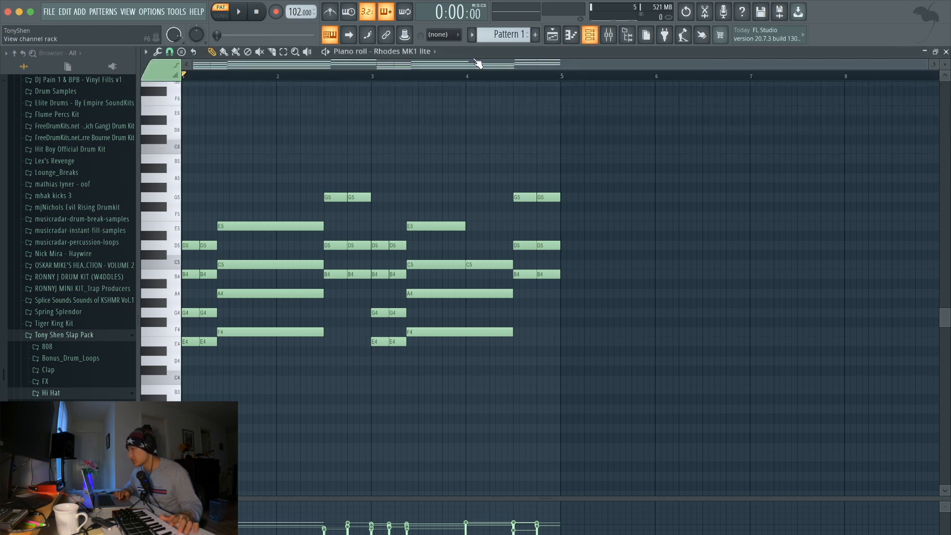
pyautogui.click(392, 52)
pyautogui.click(391, 83)
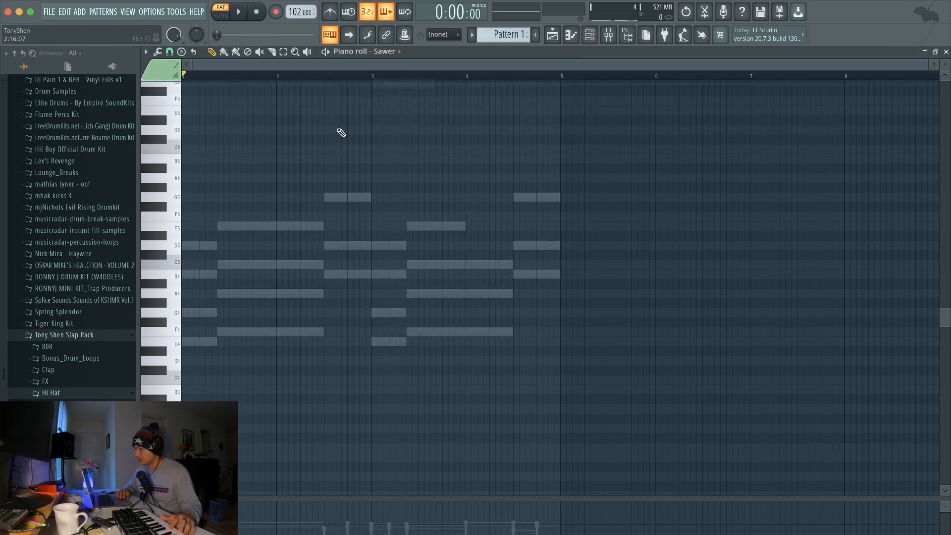
pyautogui.scroll(-3, 244, 213)
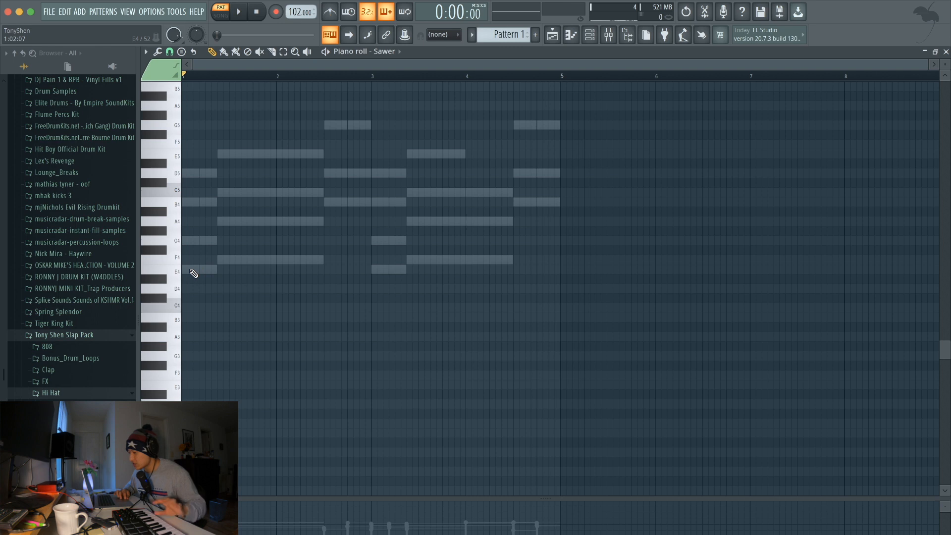
pyautogui.click(199, 270)
pyautogui.press('space')
pyautogui.click(226, 259)
pyautogui.press('space')
# Link the Rhodes MK1 lite and Sawer channels to mixer tracks 1 and 2 with matching names.
pyautogui.press('F6')
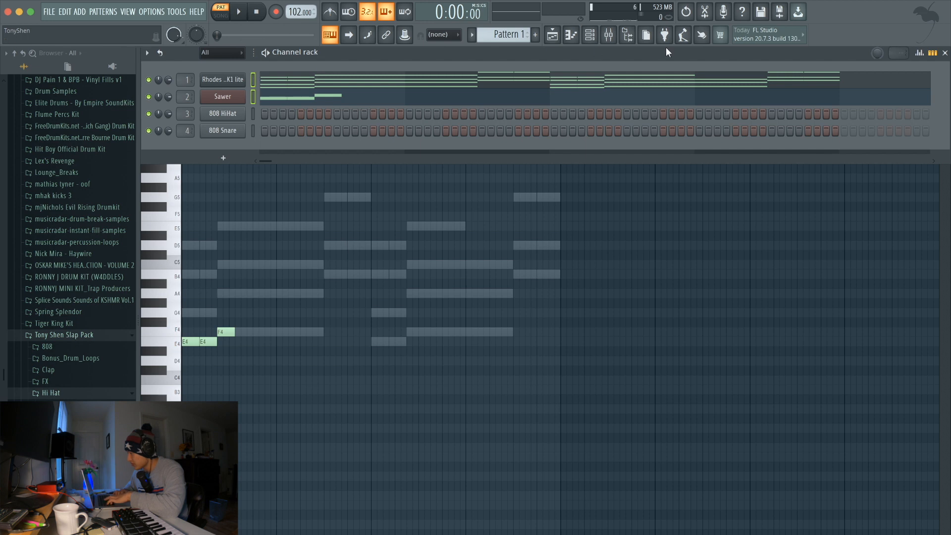
pyautogui.click(608, 35)
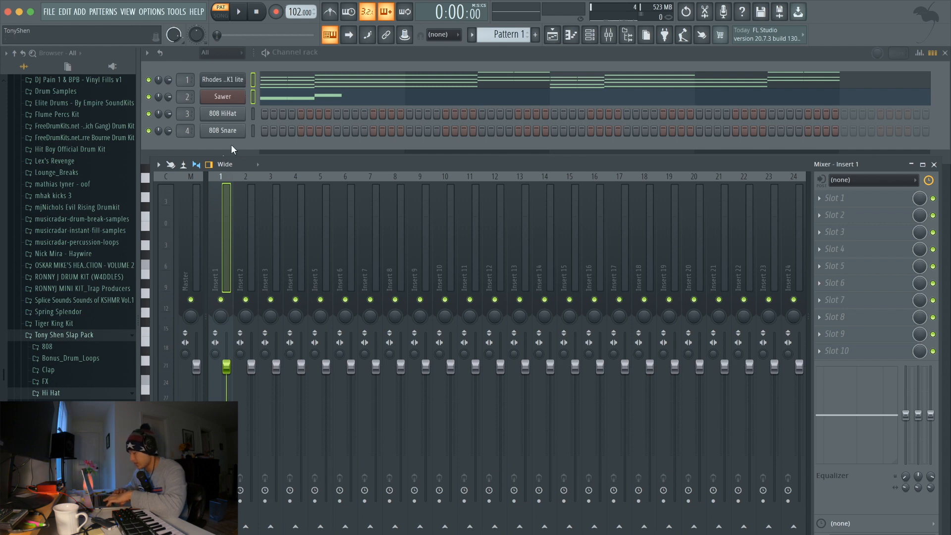
pyautogui.hotkey('ctrl', 'l')
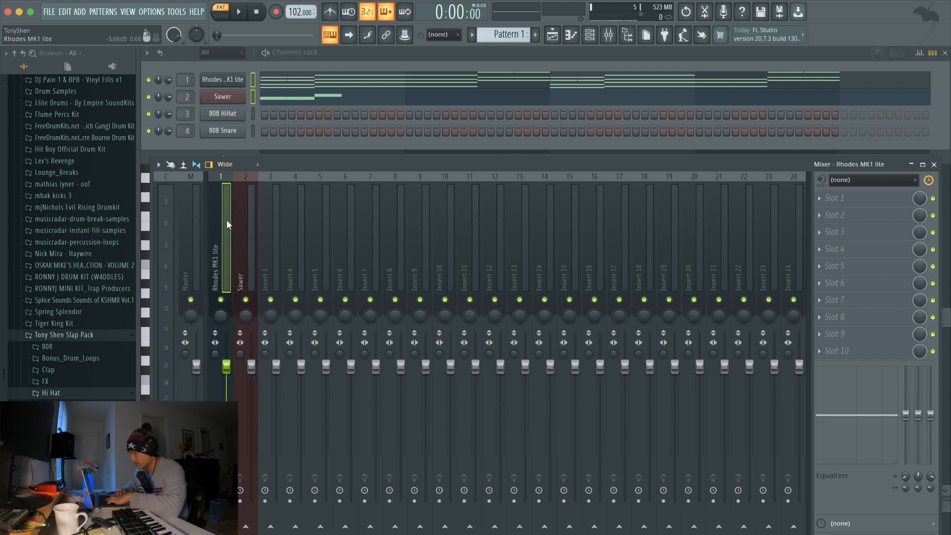
# Set the Sawer channel volume to 90% while playing the pattern to balance it against the Rhodes.
pyautogui.press('space')
pyautogui.press('space')
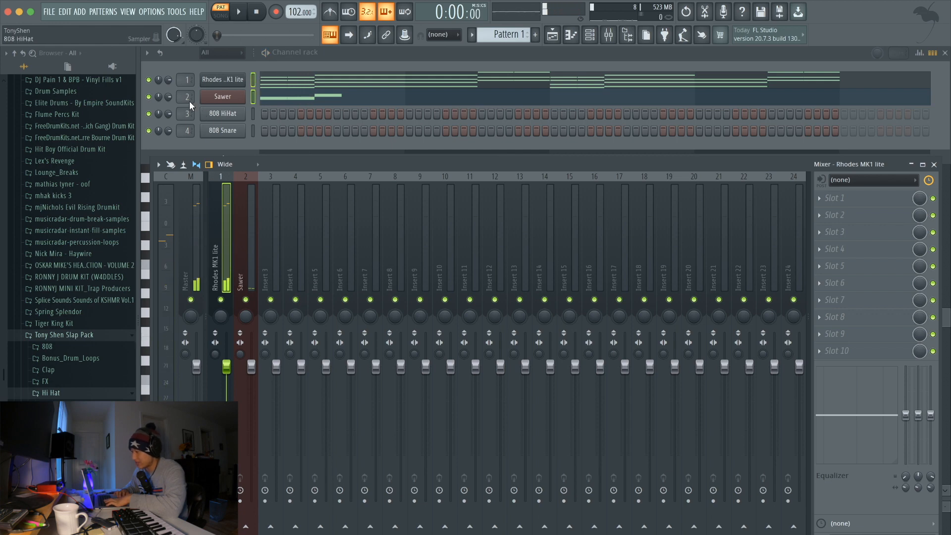
pyautogui.moveTo(169, 80); pyautogui.dragTo(168, 93)
pyautogui.press('space')
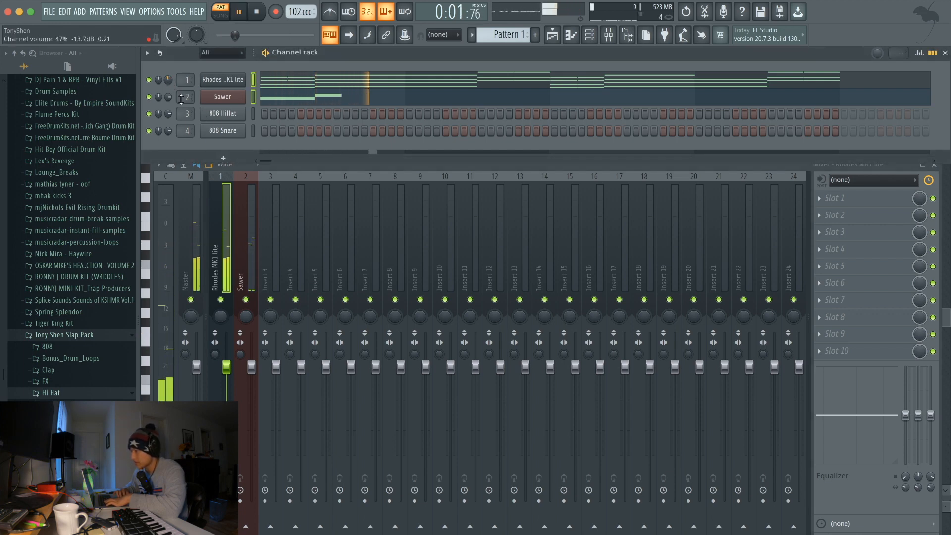
pyautogui.press('space')
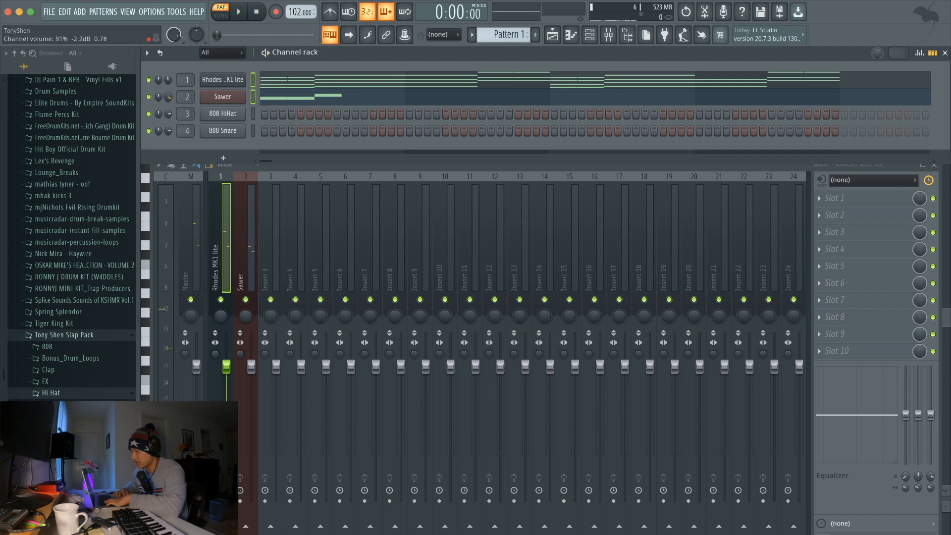
pyautogui.press('space')
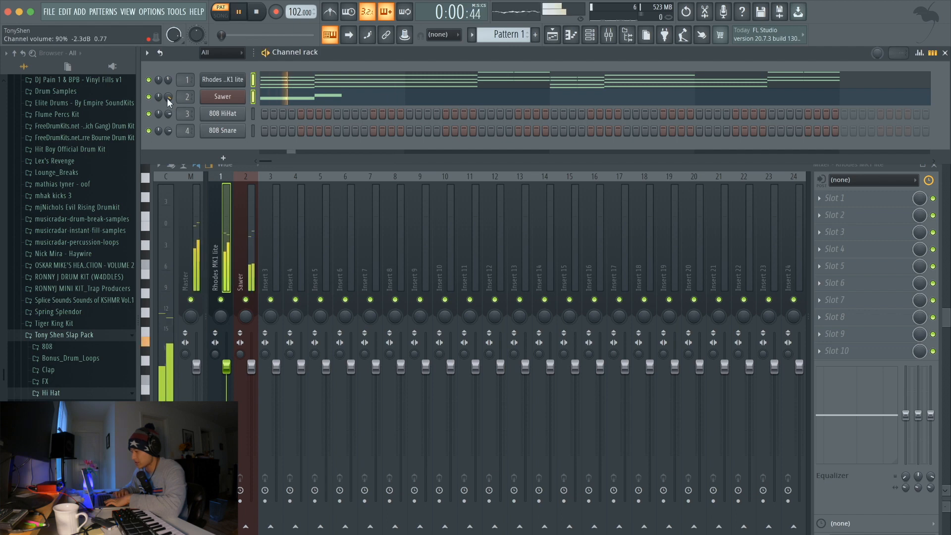
# Resize Sawer's F4 note to end at the fourth beat of bar 1, playing the pattern to check its length.
pyautogui.click(343, 99)
pyautogui.press('space')
pyautogui.moveTo(269, 334); pyautogui.dragTo(276, 334)
pyautogui.press('space')
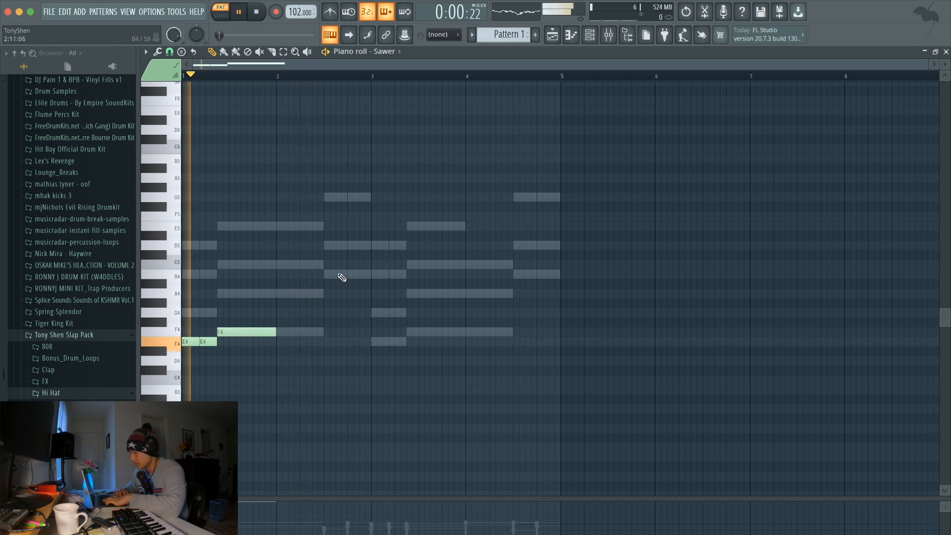
pyautogui.press('space')
pyautogui.press('space')
pyautogui.moveTo(274, 329); pyautogui.dragTo(252, 330)
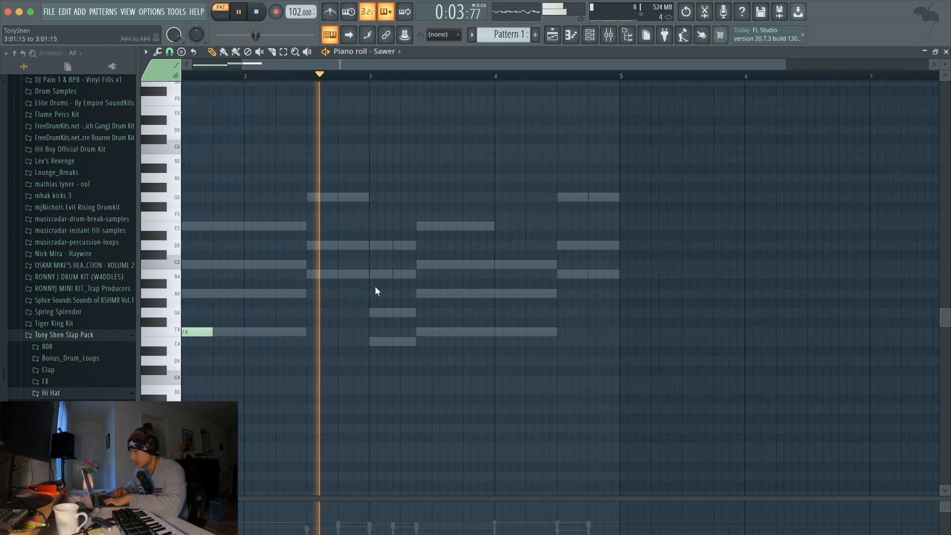
pyautogui.press('space')
# Try a short B4 bass note under the last chords of bar 2 and remove it.
pyautogui.click(325, 274)
pyautogui.rightClick(345, 274)
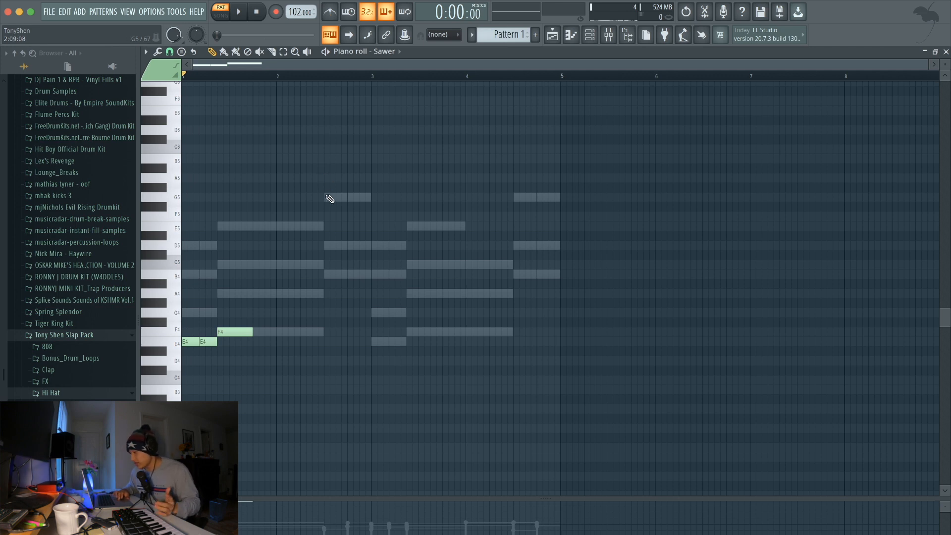
# Add two consecutive one-beat G4 bass notes under the last two chords of bar 2, playing the pattern to check them.
pyautogui.click(328, 313)
pyautogui.press('space')
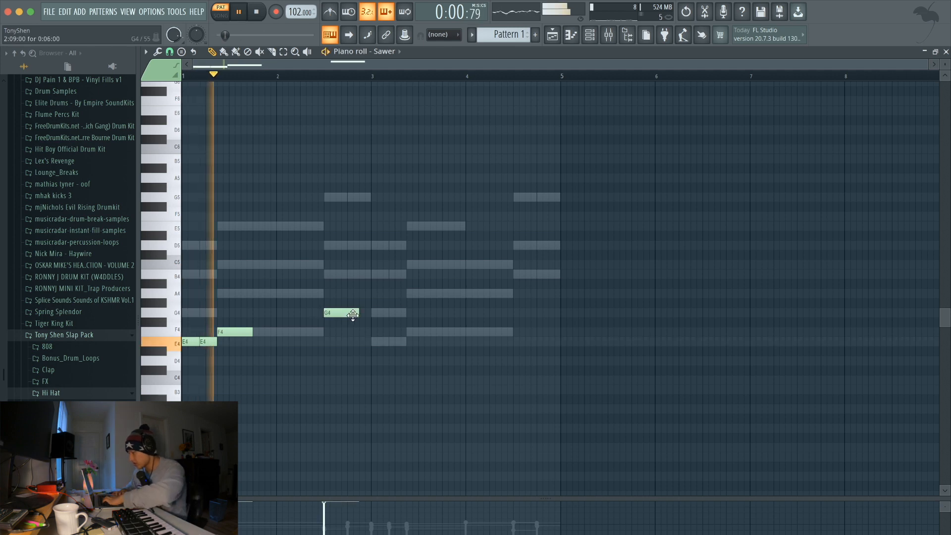
pyautogui.press('space')
pyautogui.moveTo(352, 315)
pyautogui.mouseDown()
pyautogui.moveTo(337, 316)
pyautogui.moveTo(352, 313)
pyautogui.mouseUp()
pyautogui.press('space')
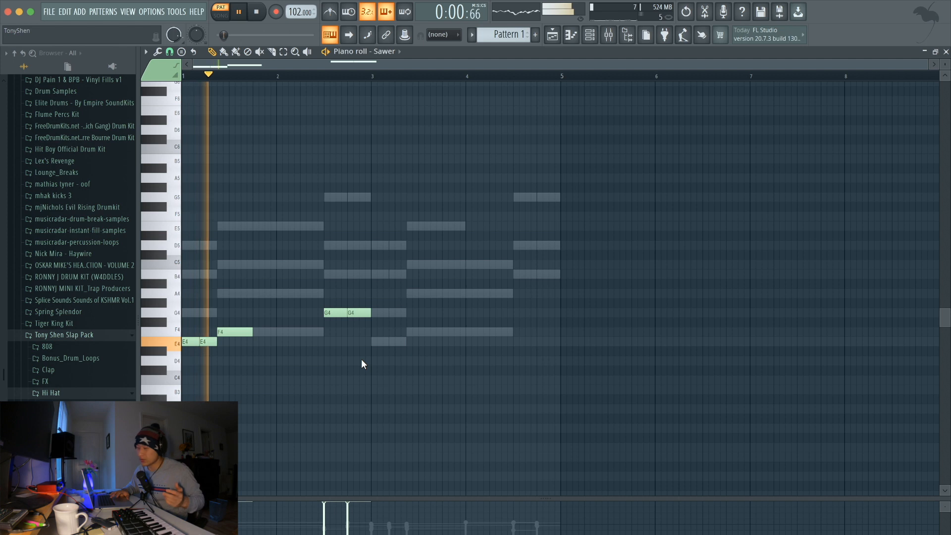
pyautogui.press('space')
pyautogui.press('space')
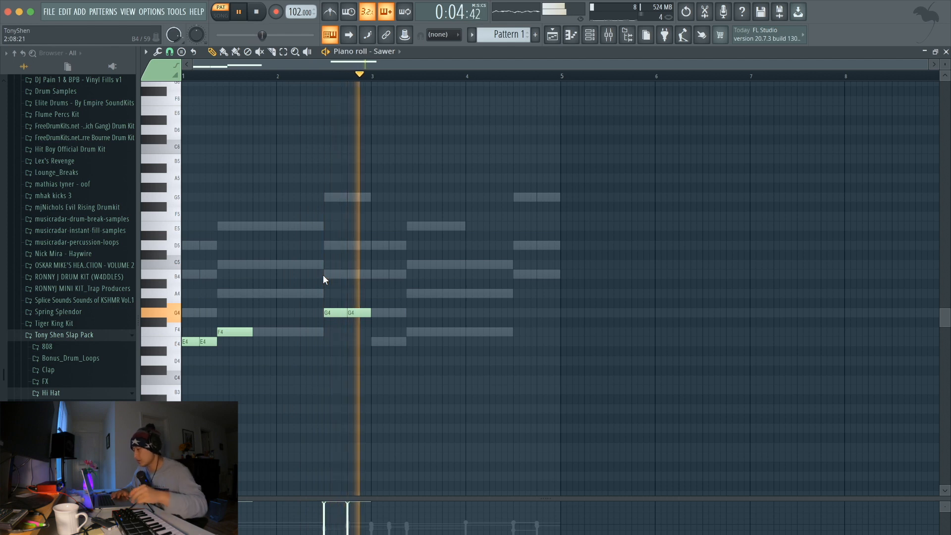
pyautogui.press('space')
# Repeat the bass phrase in bar 3 with two short E4 notes and an F4 note ending at the fourth beat.
pyautogui.click(374, 342)
pyautogui.moveTo(394, 342); pyautogui.dragTo(386, 343)
pyautogui.click(398, 342)
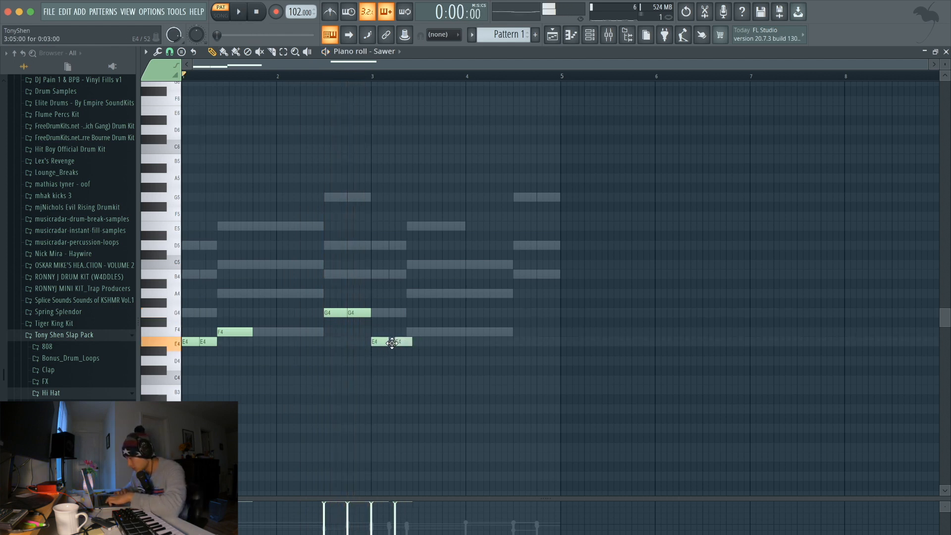
pyautogui.moveTo(388, 345); pyautogui.dragTo(390, 343)
pyautogui.click(408, 333)
pyautogui.press('space')
pyautogui.moveTo(422, 332); pyautogui.dragTo(442, 331)
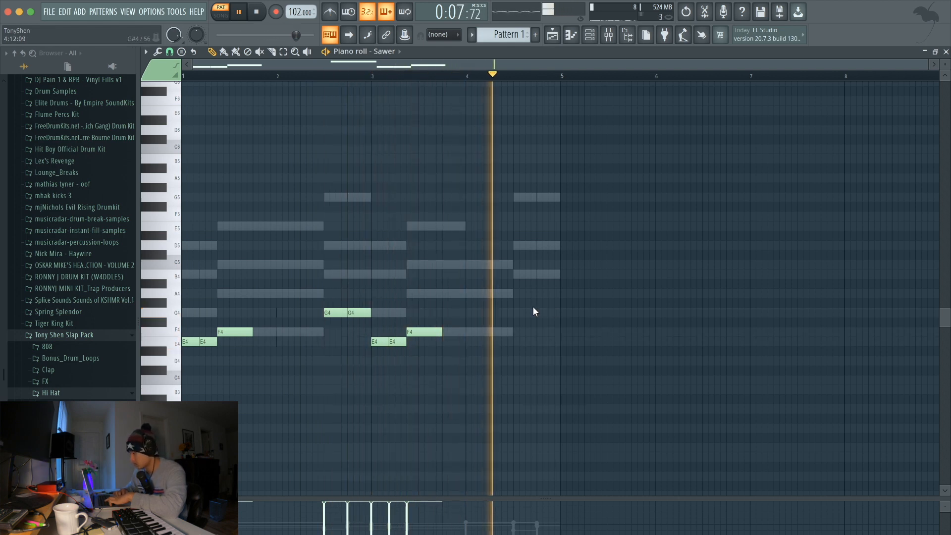
# Add two consecutive one-beat G4 bass notes under the last two chords of bar 4.
pyautogui.press('space')
pyautogui.click(519, 313)
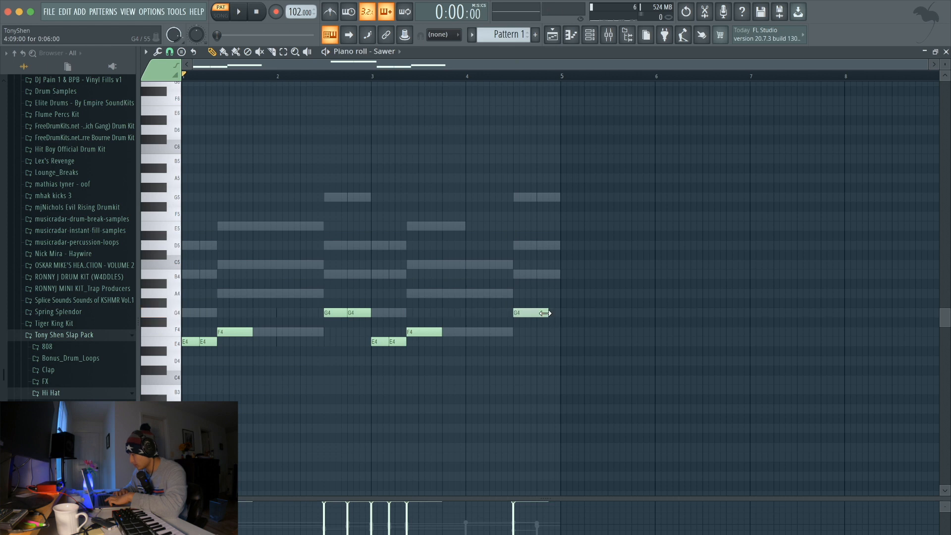
pyautogui.click(547, 313)
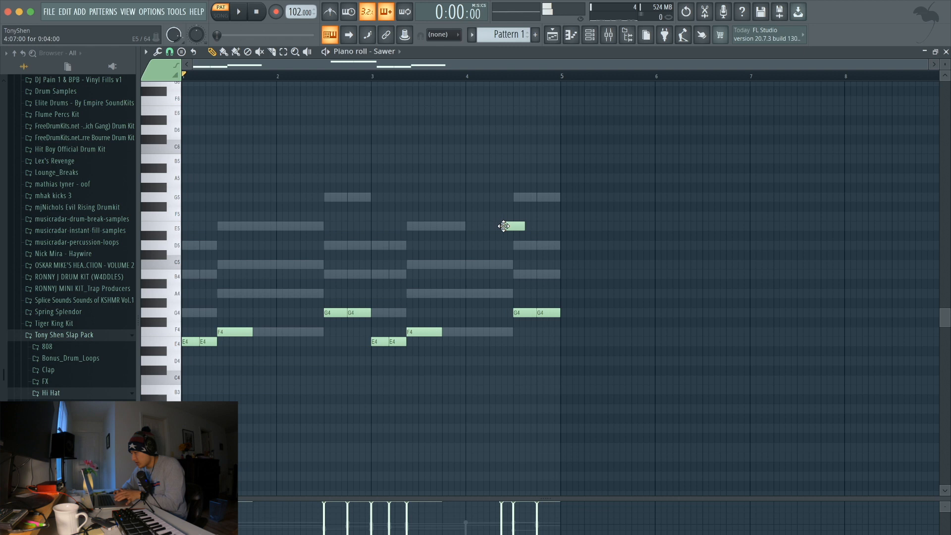
# Add one-step pickup notes before the G4 pairs: F4 in bar 2 and E5 in bar 4, playing the pattern to check.
pyautogui.press('space')
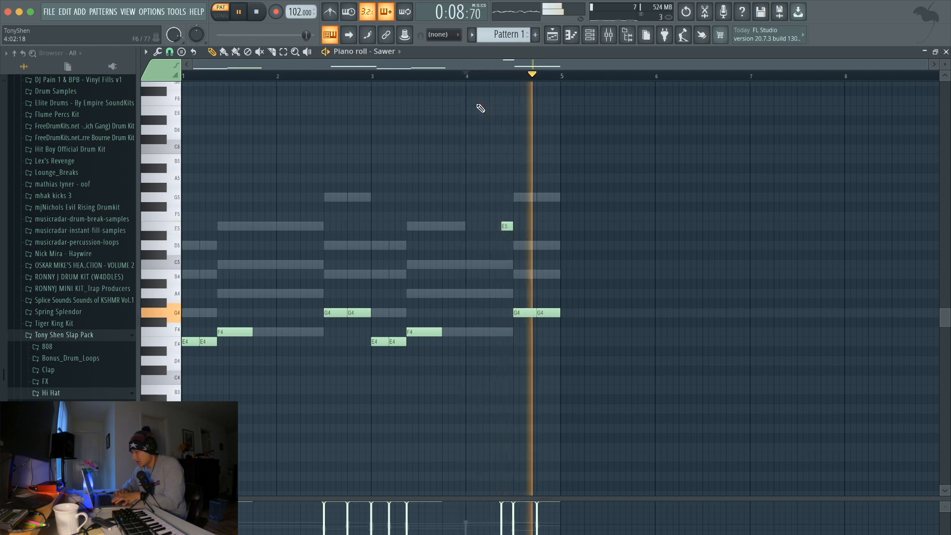
pyautogui.press('space')
pyautogui.press('space')
pyautogui.moveTo(519, 226); pyautogui.dragTo(513, 227)
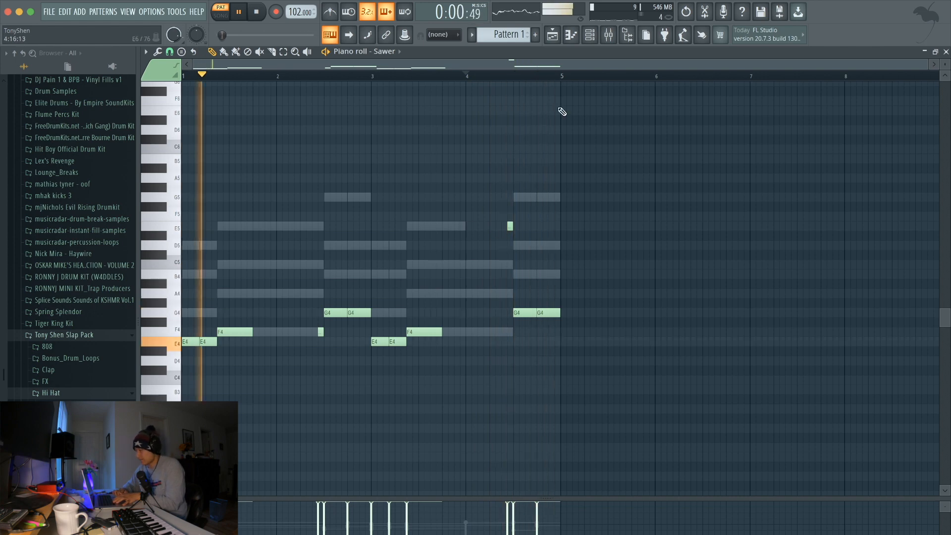
# Lower the Rhodes MK1 lite mixer track's volume while playing the pattern to balance it against the bass.
pyautogui.click(591, 35)
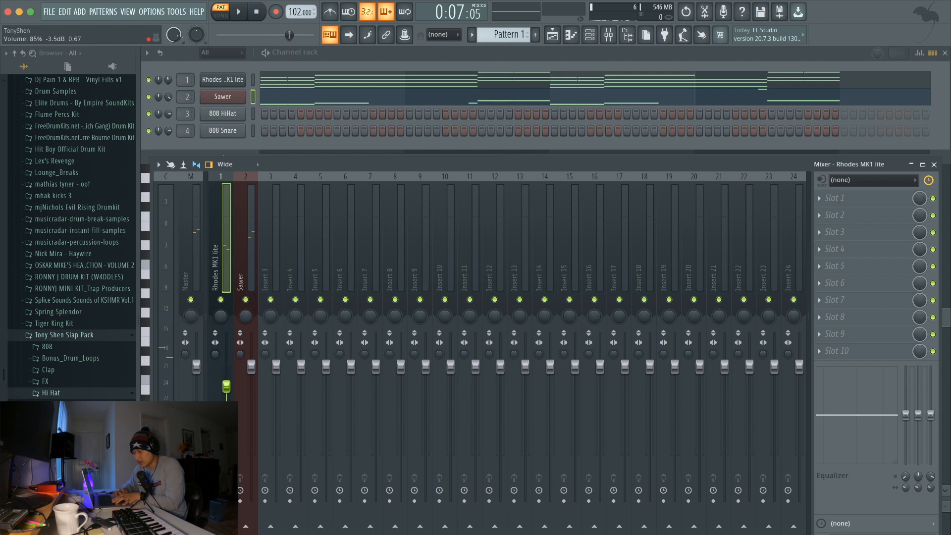
pyautogui.press('space')
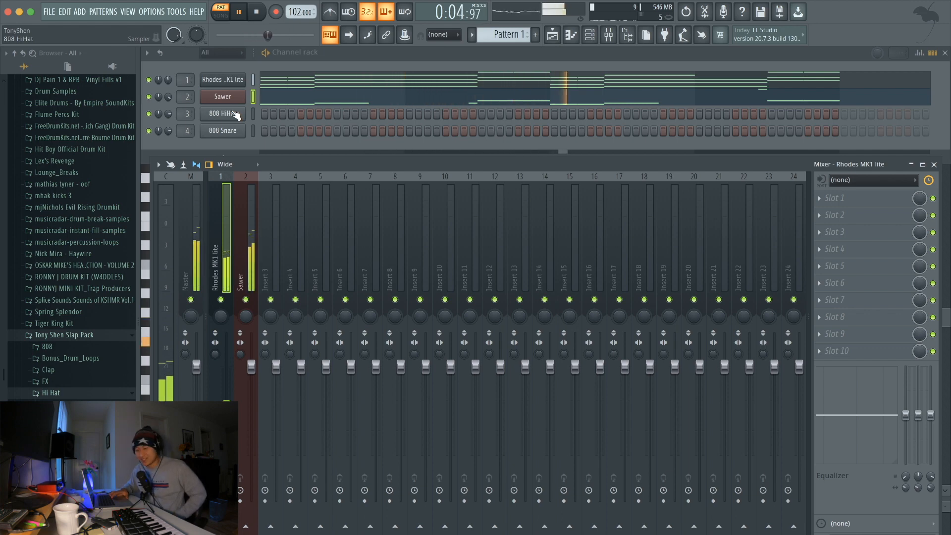
pyautogui.press('space')
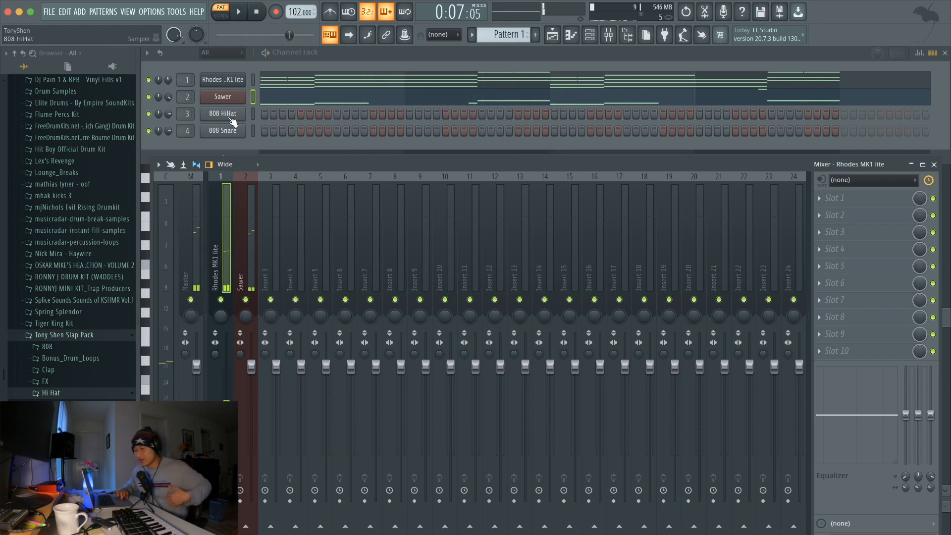
# Load the clap_c4 sample from the Tony Shen Slap Pack's Clap folder onto the 808 HiHat channel.
pyautogui.click(62, 370)
pyautogui.click(64, 392)
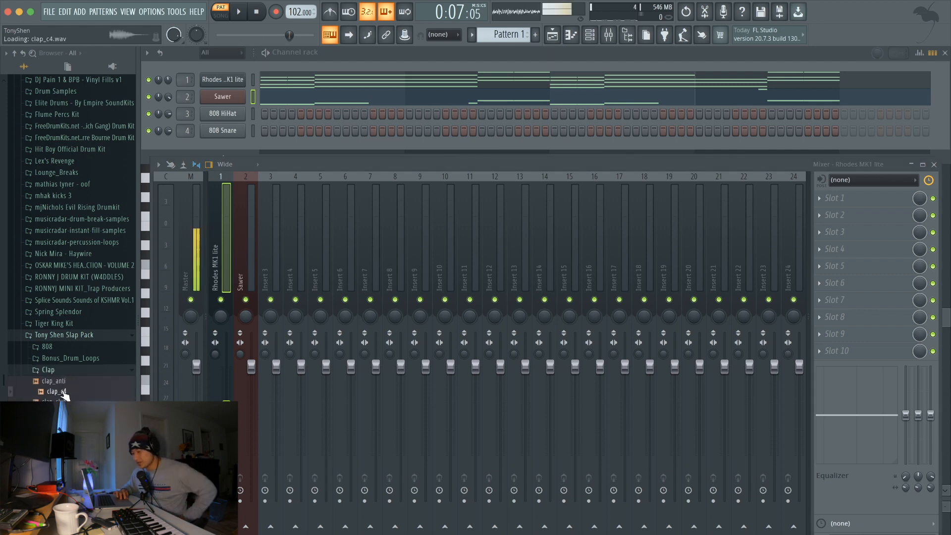
pyautogui.moveTo(194, 166); pyautogui.dragTo(213, 113)
# Place clap_c4 hits on beats 2 and 4 of all four bars while the pattern plays.
pyautogui.click(301, 113)
pyautogui.press('space')
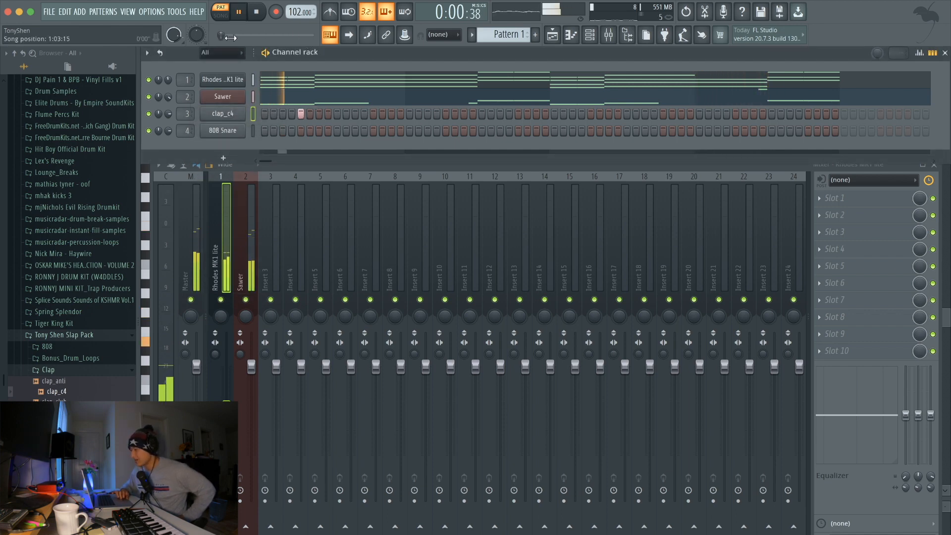
pyautogui.click(373, 113)
pyautogui.click(446, 114)
pyautogui.click(518, 113)
pyautogui.click(590, 113)
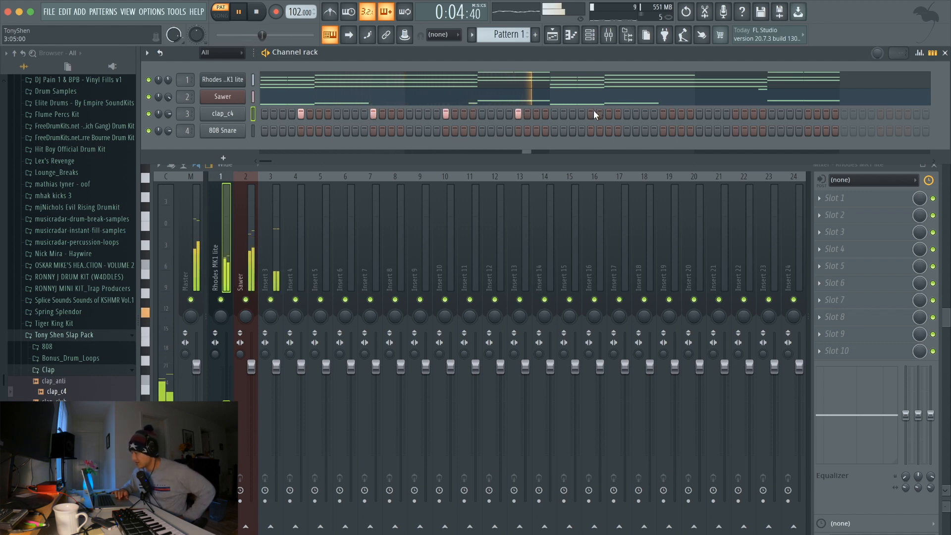
pyautogui.click(662, 113)
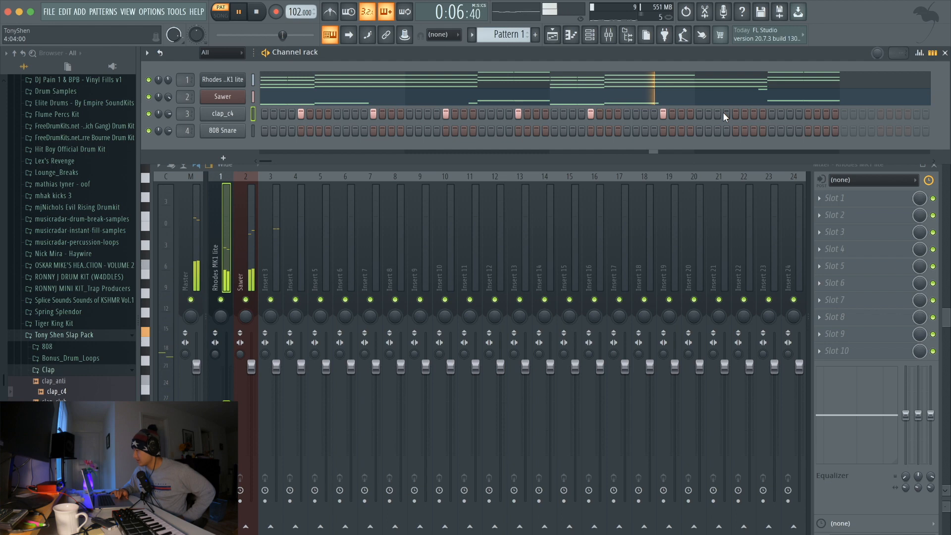
pyautogui.click(735, 113)
pyautogui.click(807, 113)
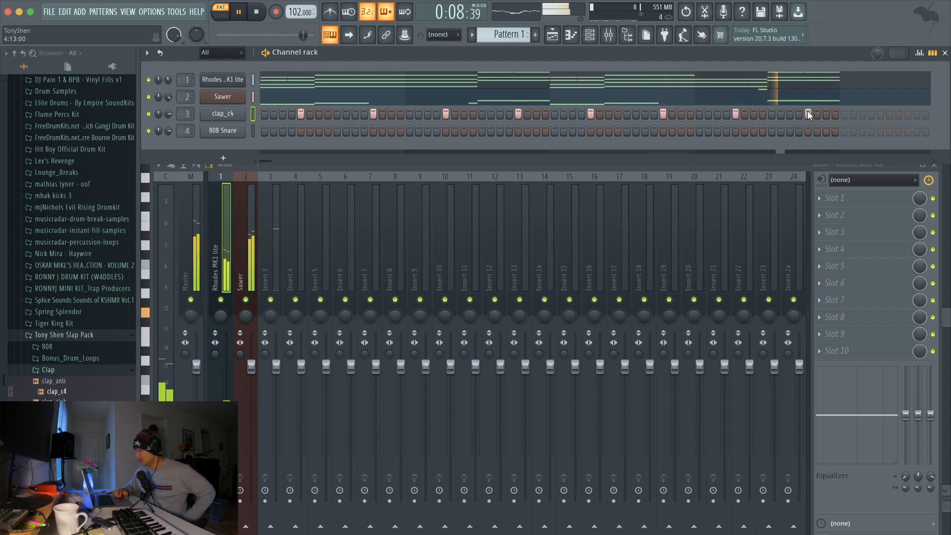
# Audition closed hats from the Tony Shen Slap Pack and load hat_relay onto the 808 Snare channel.
pyautogui.click(111, 370)
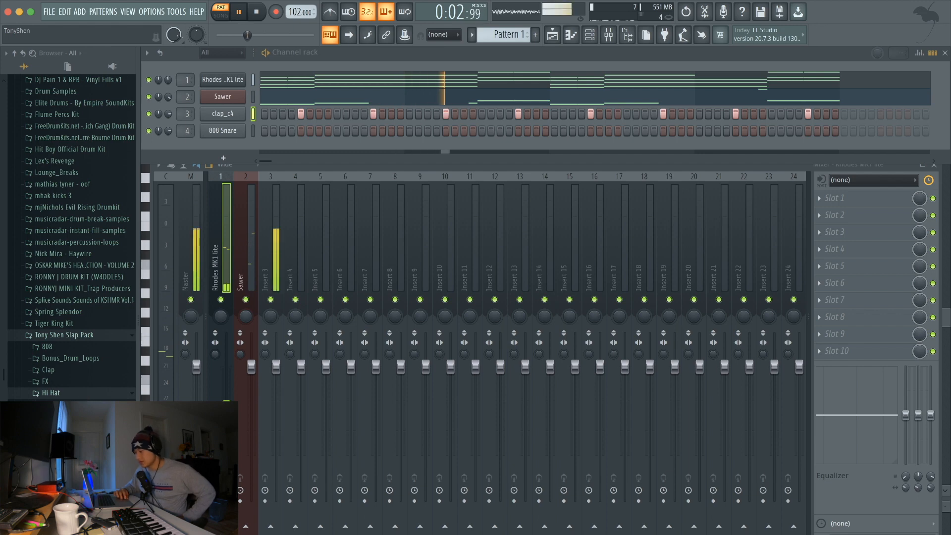
pyautogui.press('space')
pyautogui.click(66, 407)
pyautogui.click(66, 427)
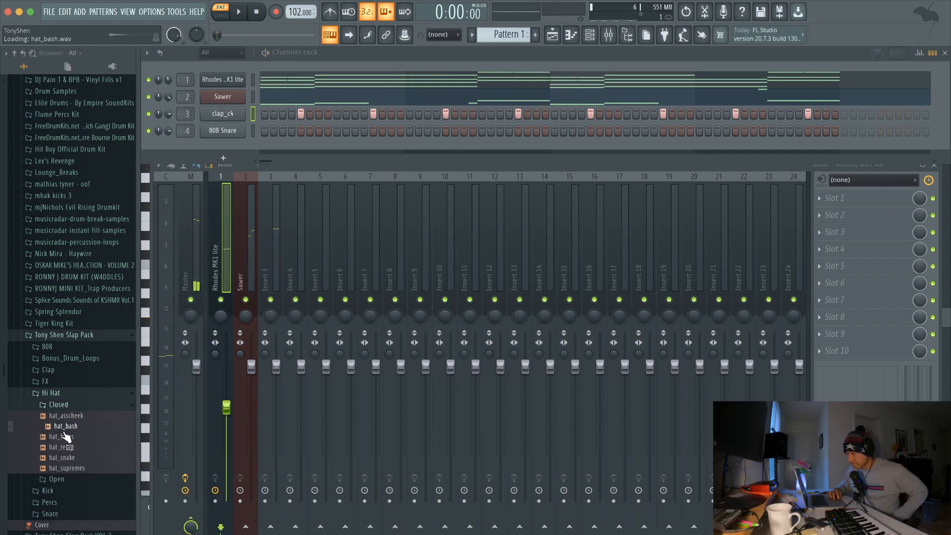
pyautogui.click(65, 447)
pyautogui.moveTo(66, 447); pyautogui.dragTo(216, 135)
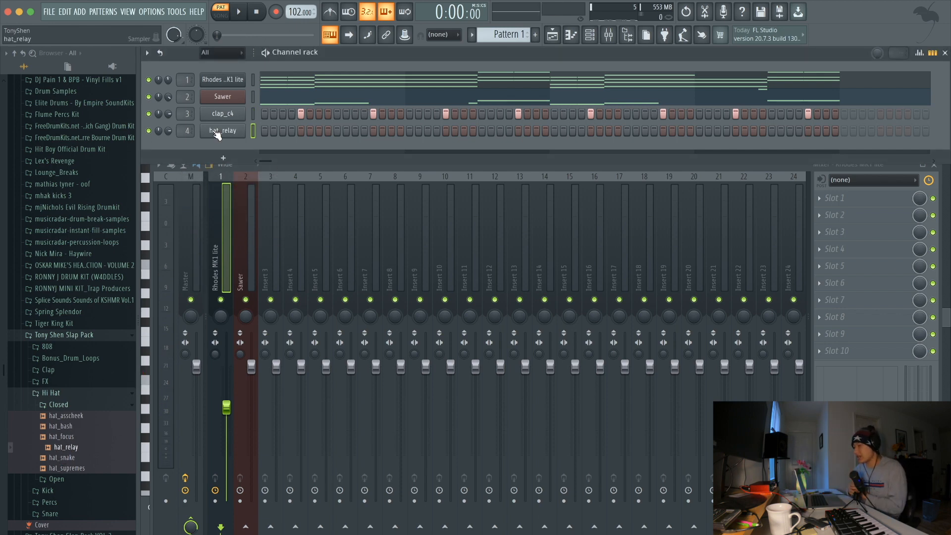
# Record a live four-bar hat_relay rhythm on D5 over the pattern, using the Notes and automation recording mode.
pyautogui.rightClick(214, 133)
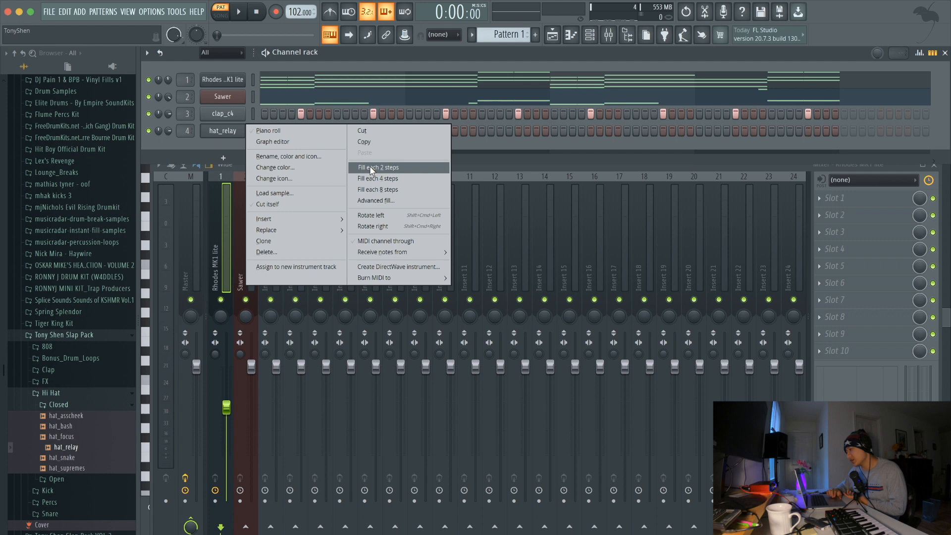
pyautogui.click(216, 150)
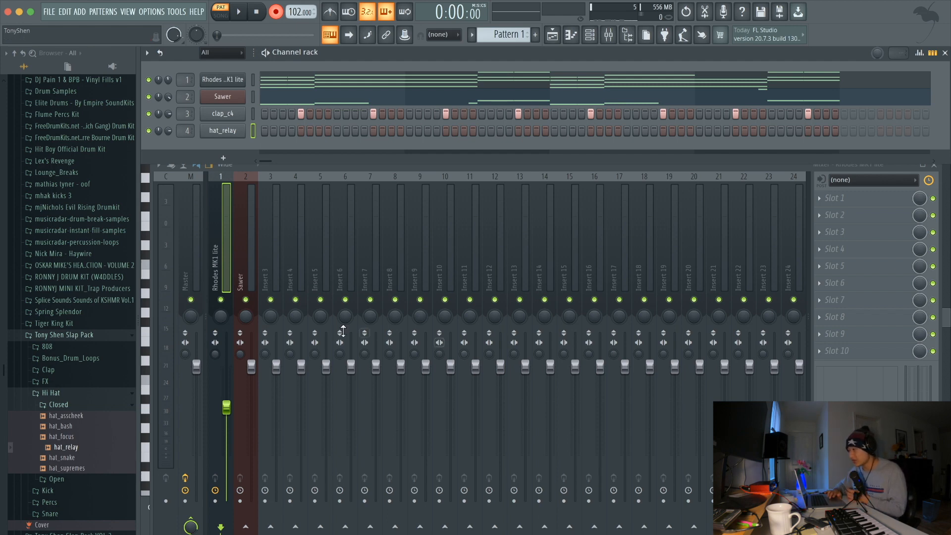
pyautogui.click(277, 14)
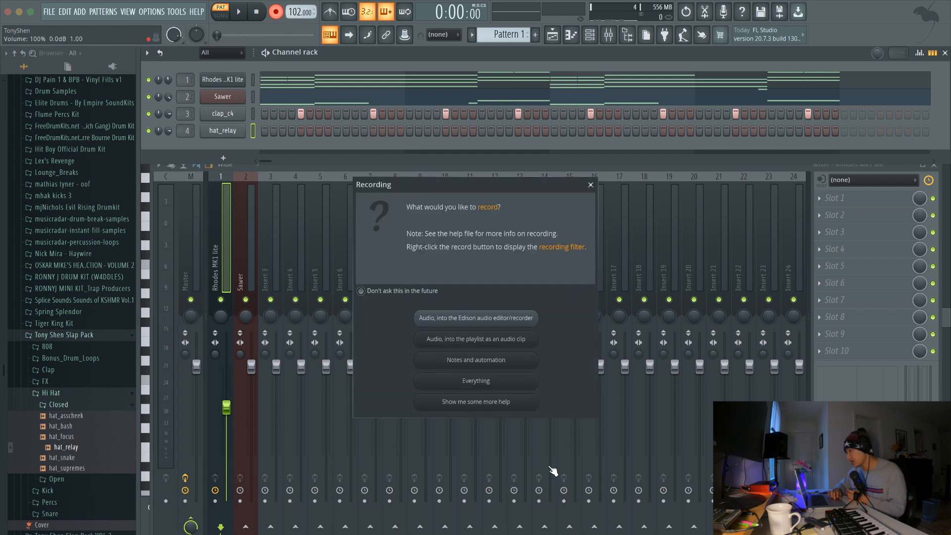
pyautogui.click(468, 359)
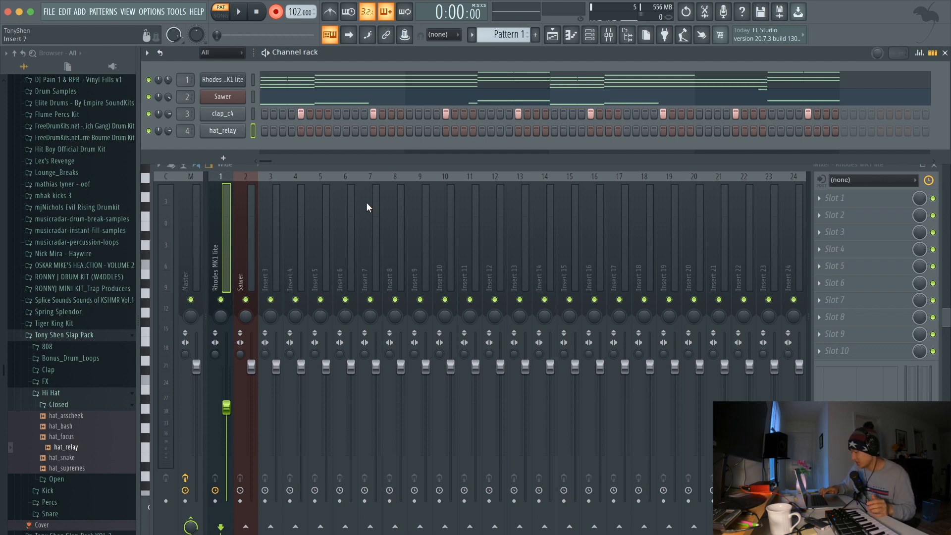
pyautogui.press('space')
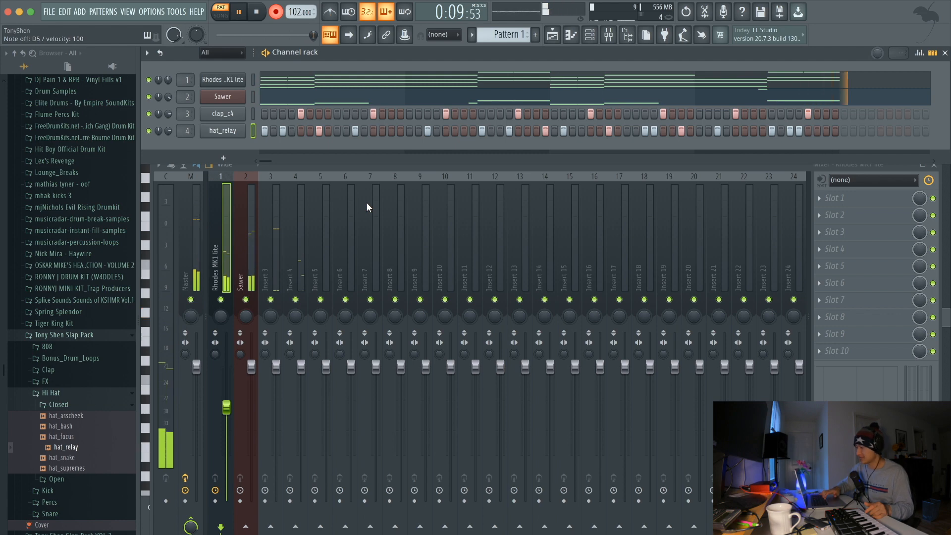
pyautogui.press('space')
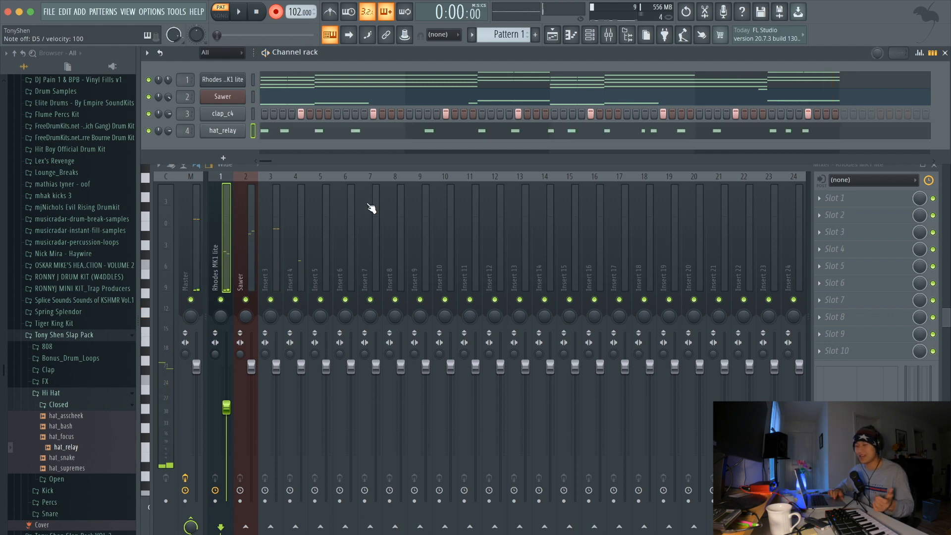
# Quantize the recorded hat_relay notes to the Step grid in the piano roll and play the pattern to check the timing.
pyautogui.click(367, 133)
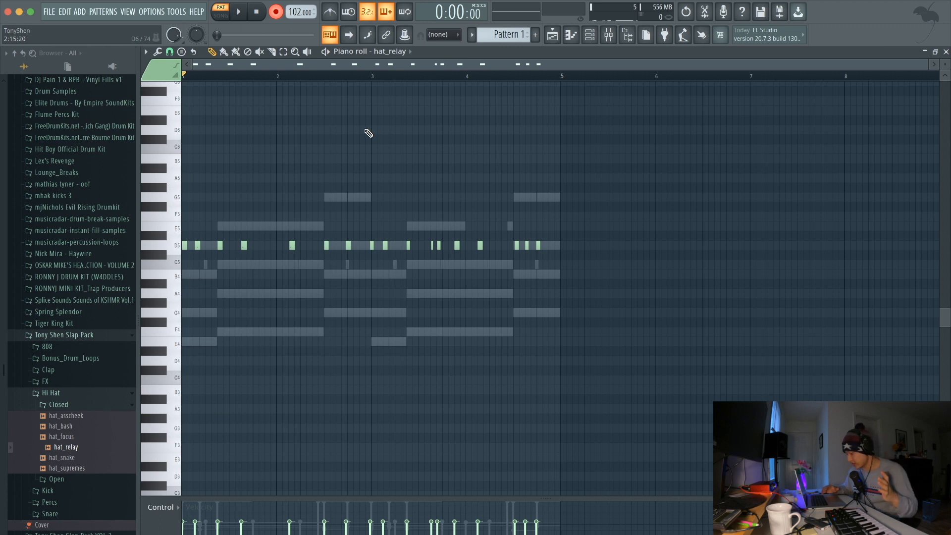
pyautogui.hotkey('ctrl', 'q')
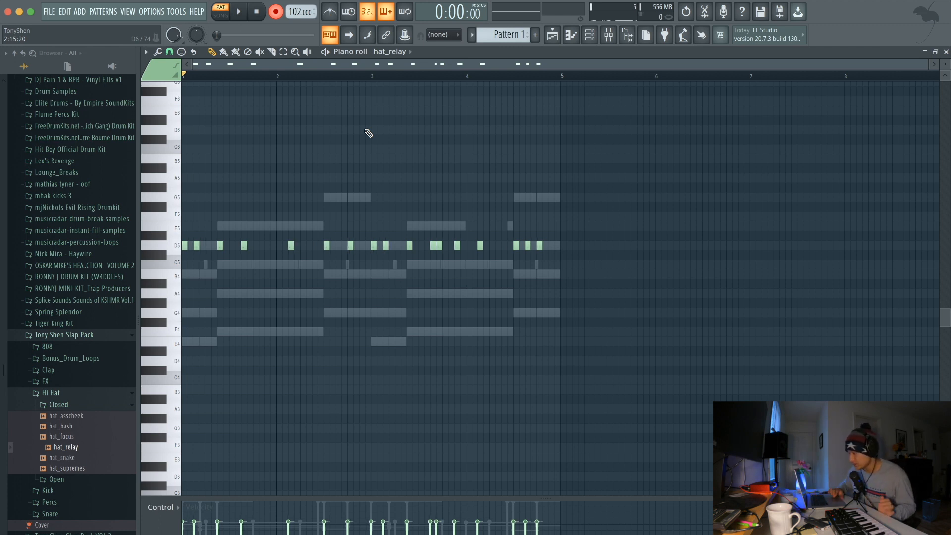
pyautogui.click(170, 52)
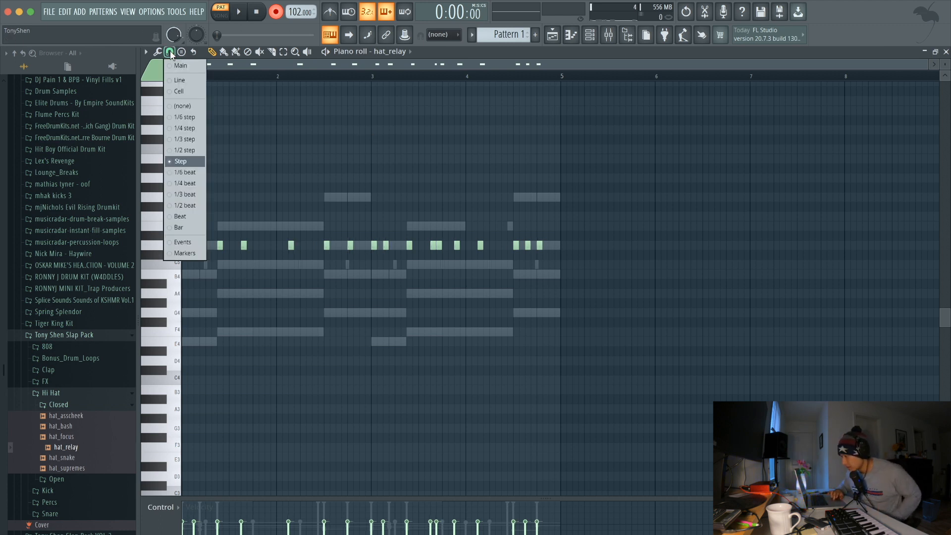
pyautogui.click(183, 161)
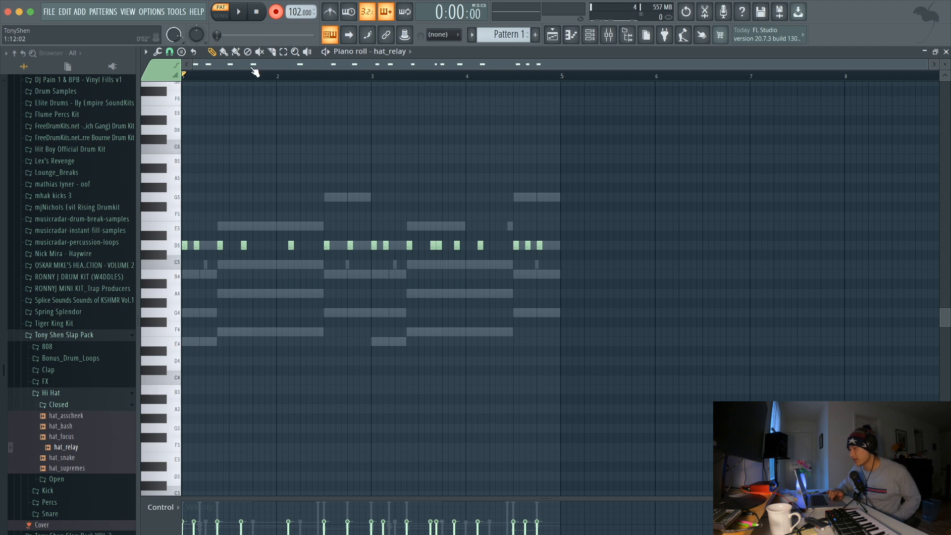
pyautogui.press('space')
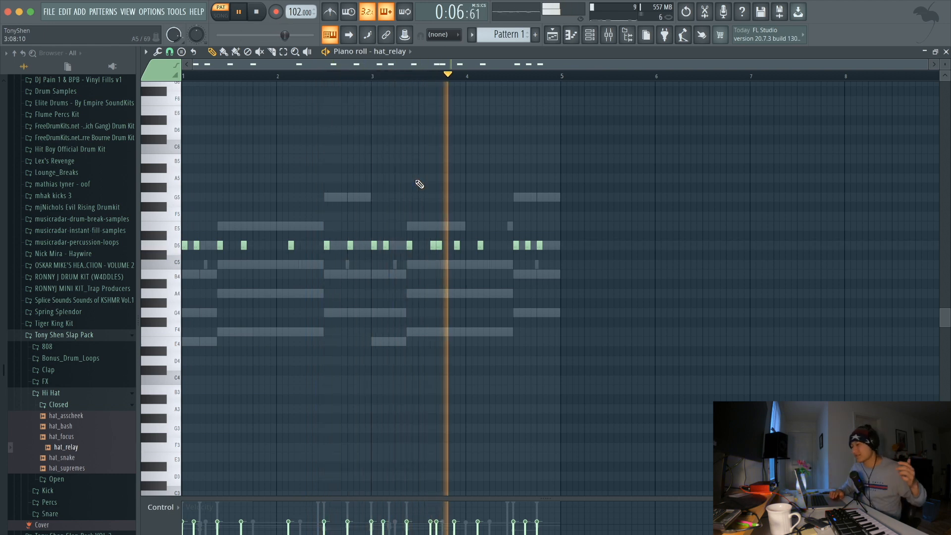
# Load the OpenHat_Rain sample from the Hi Hat pack's Open folder as a new channel below hat_relay.
pyautogui.press('F6')
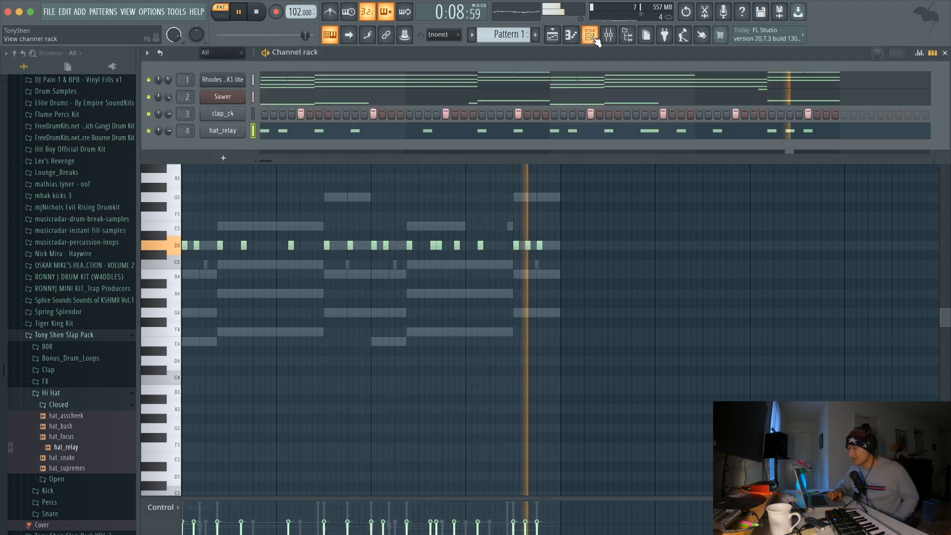
pyautogui.press('space')
pyautogui.click(56, 416)
pyautogui.moveTo(57, 447); pyautogui.dragTo(216, 143)
# Add OpenHat_Rain hits on steps 1 and 11 of bars 1 and 3, and play the pattern.
pyautogui.click(264, 148)
pyautogui.press('space')
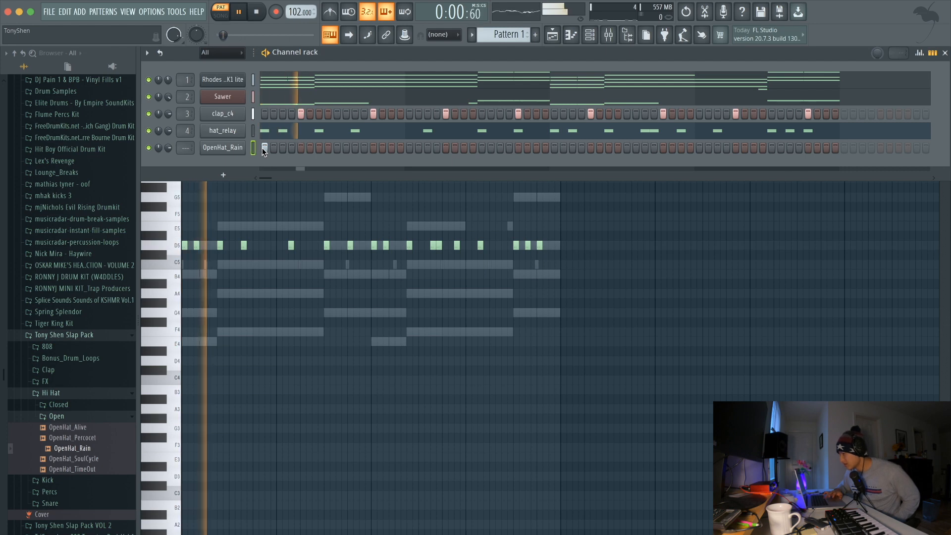
pyautogui.click(355, 148)
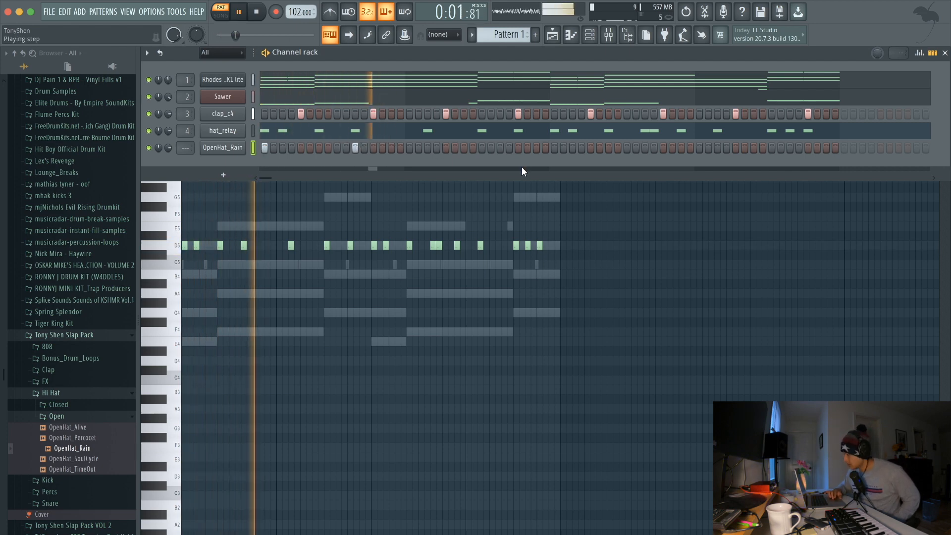
pyautogui.click(554, 147)
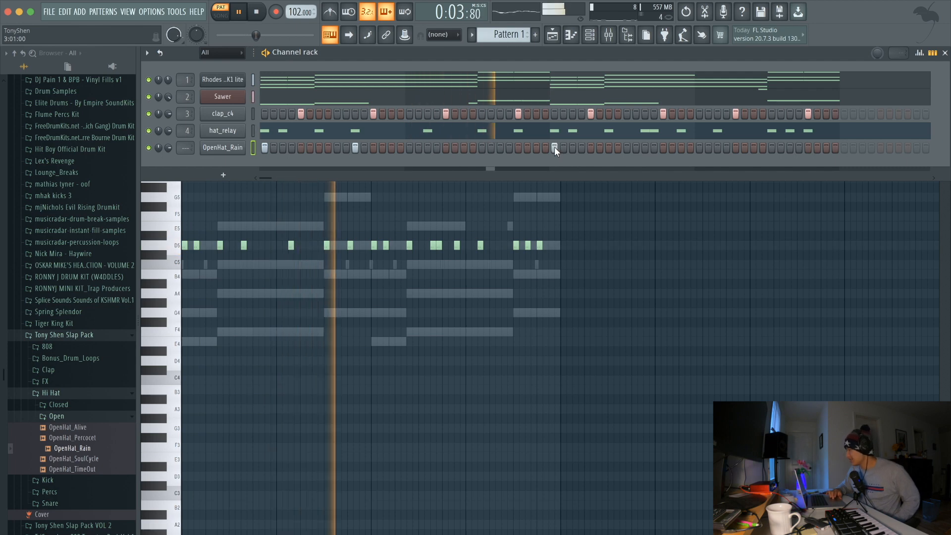
pyautogui.click(646, 148)
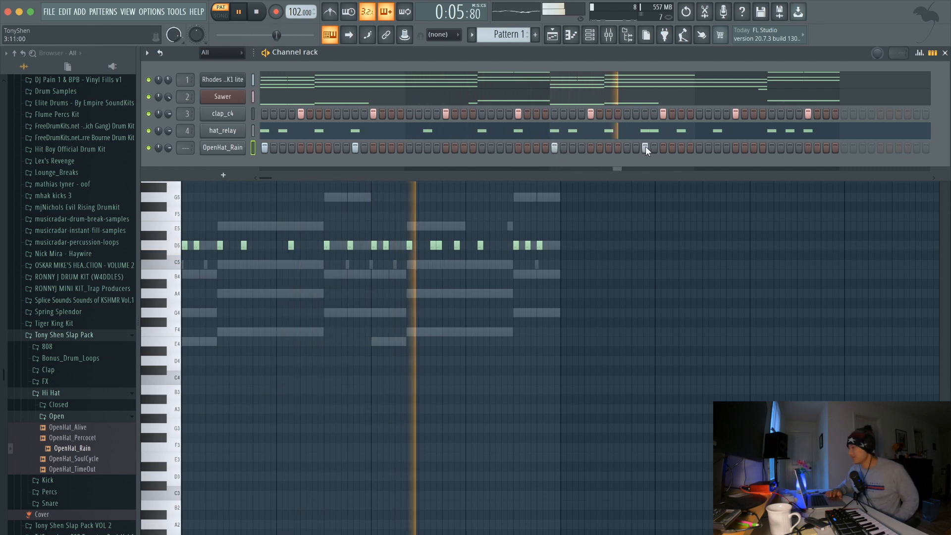
pyautogui.press('space')
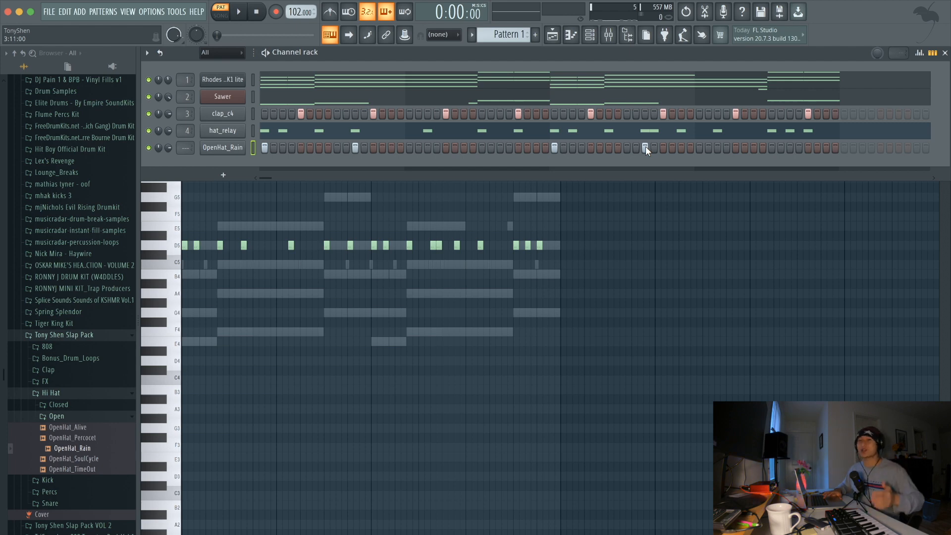
pyautogui.press('space')
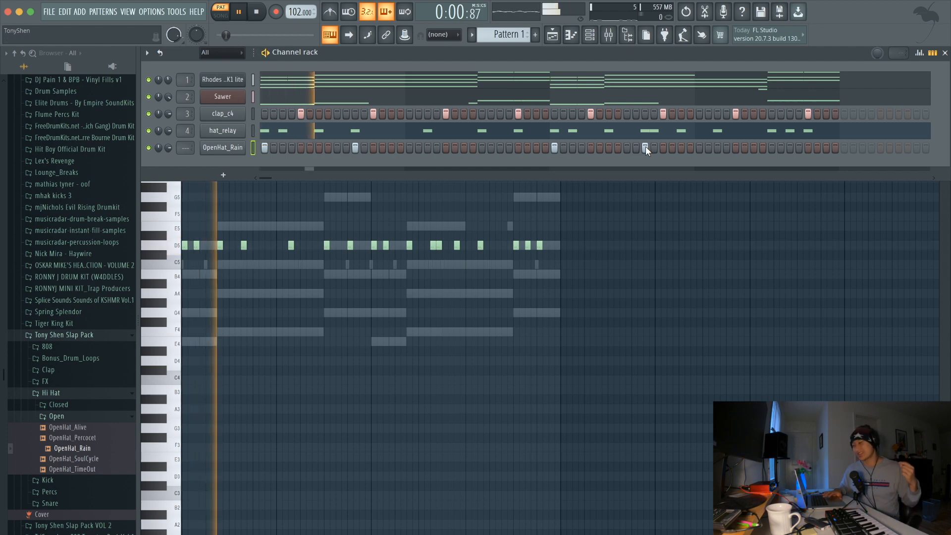
pyautogui.press('space')
# Audition samples in the Slap Pack's Percs folder and load perc_congoXslap as a new channel below OpenHat_Rain.
pyautogui.click(107, 395)
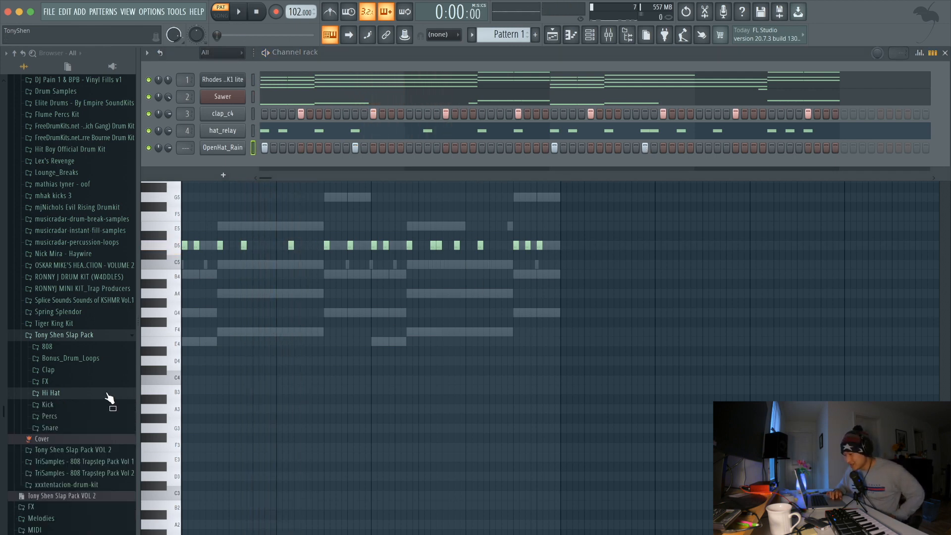
pyautogui.click(81, 418)
pyautogui.click(56, 450)
pyautogui.click(51, 441)
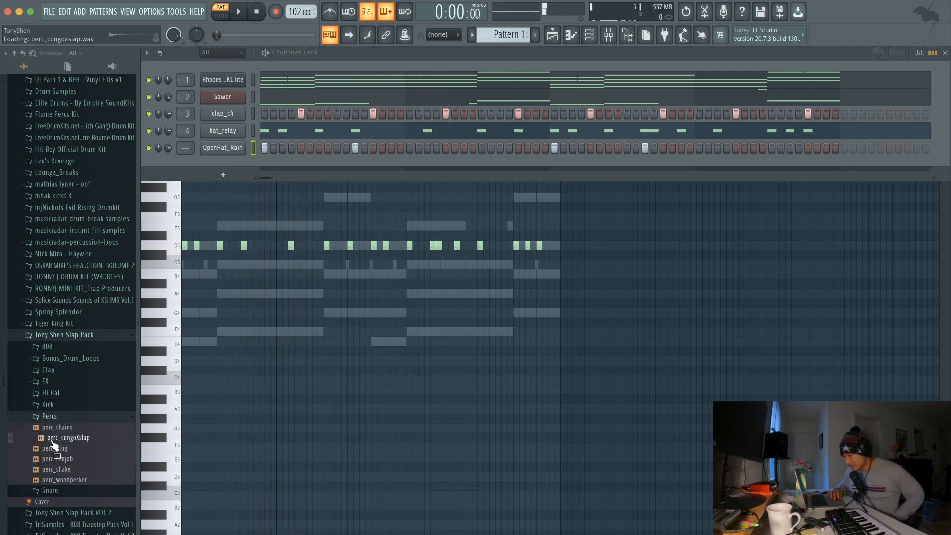
pyautogui.moveTo(254, 324); pyautogui.dragTo(218, 159)
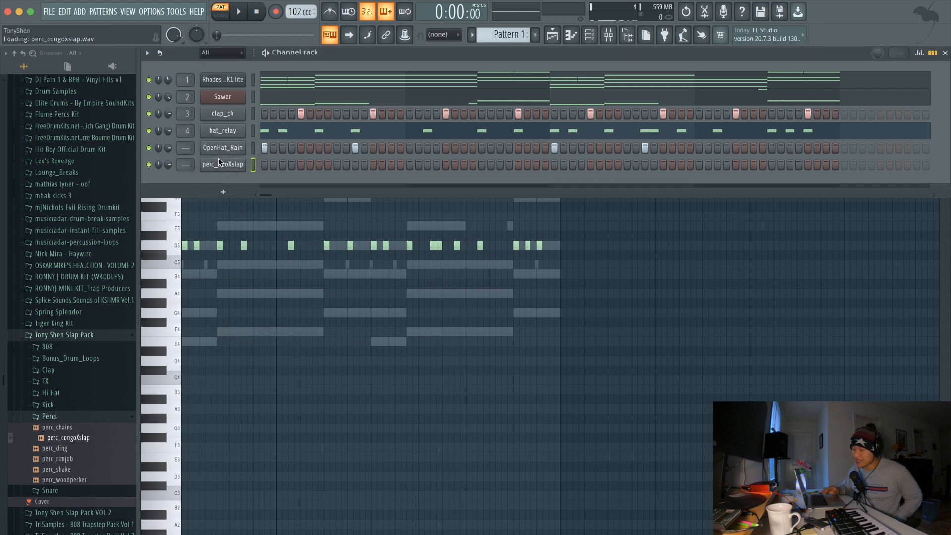
# Record a live perc_congoXslap rhythm on E5 over the pattern in Notes and automation mode, and play it back.
pyautogui.click(276, 12)
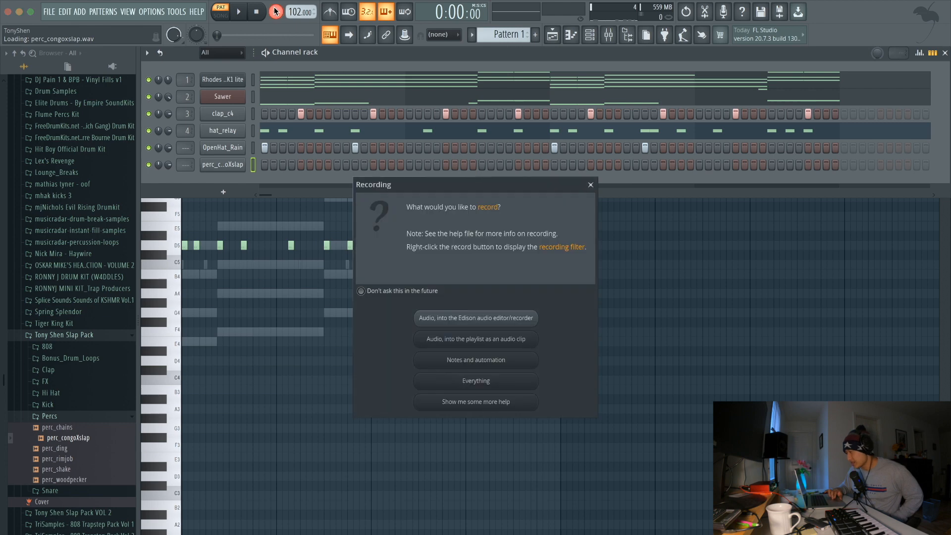
pyautogui.click(457, 361)
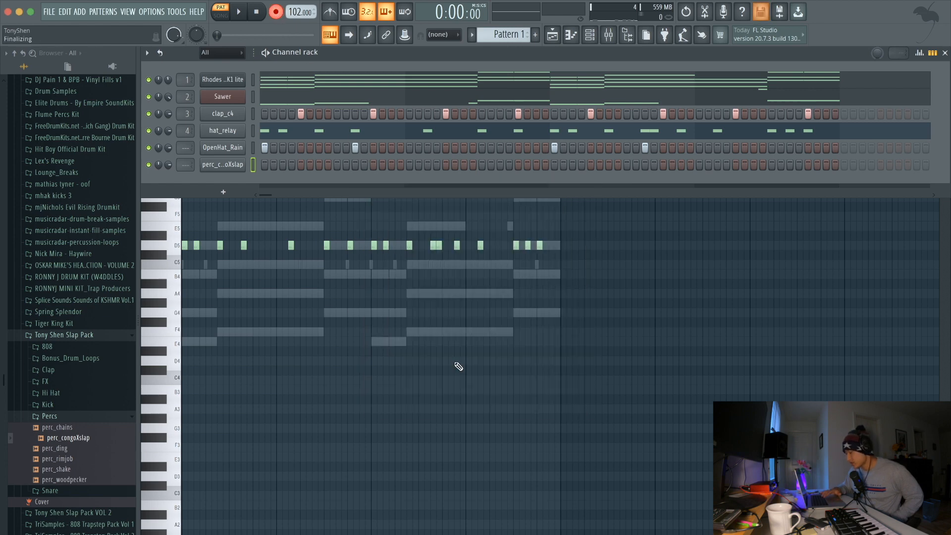
pyautogui.press('space')
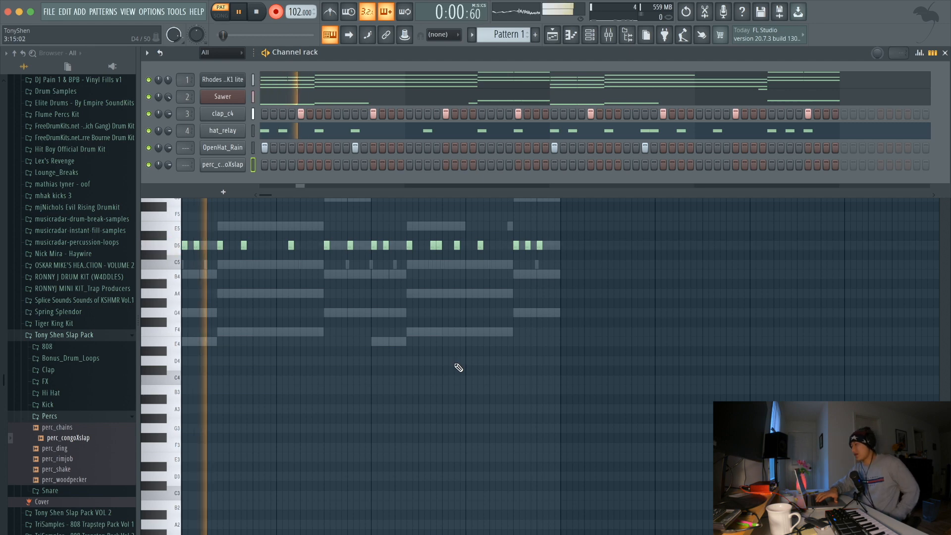
pyautogui.press('F6')
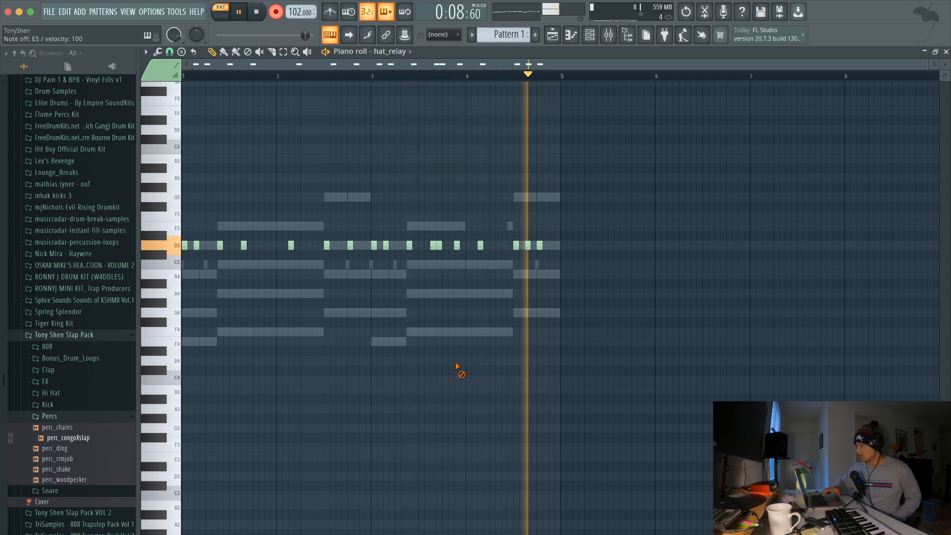
pyautogui.press('space')
pyautogui.click(590, 35)
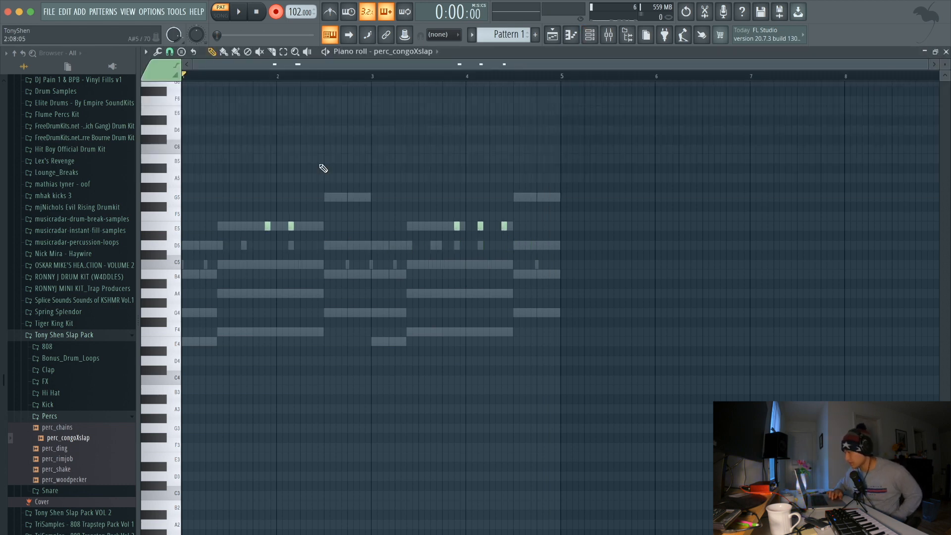
pyautogui.press('space')
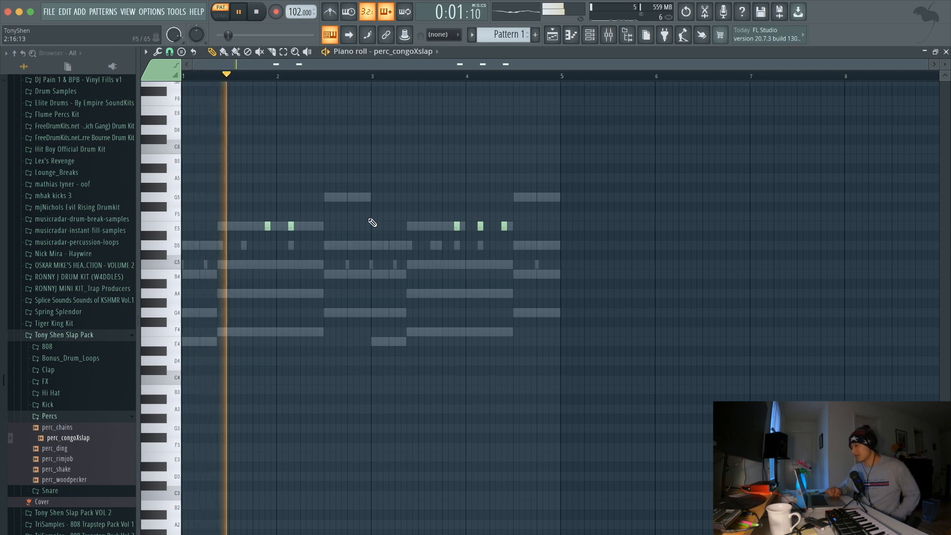
pyautogui.click(590, 35)
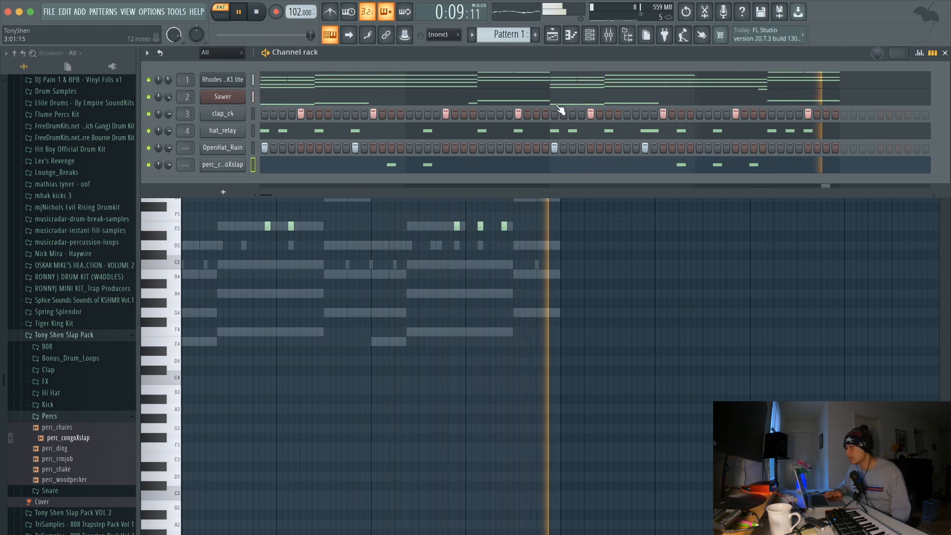
pyautogui.press('space')
# Audition the kicks in the Slap Pack's Kick folder and load kick_tobias as a new channel below perc_congoXslap.
pyautogui.click(69, 415)
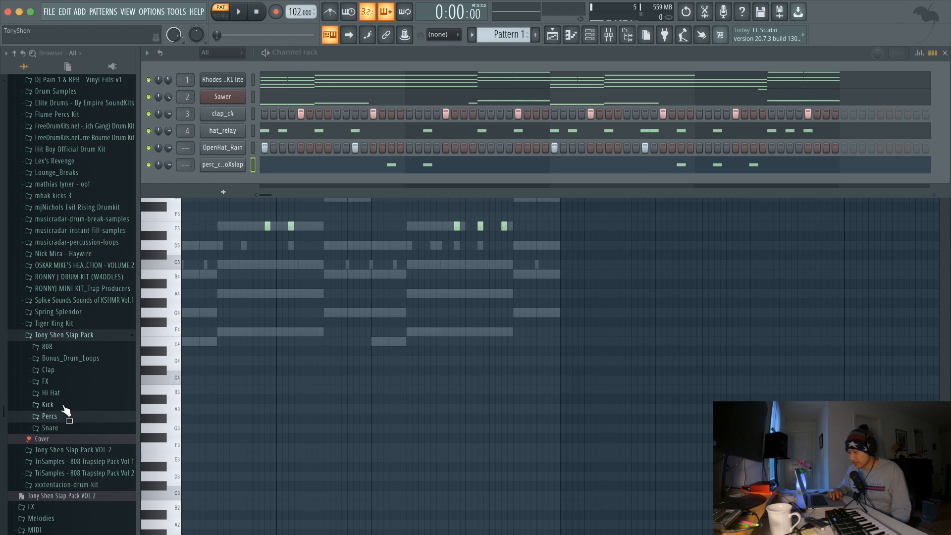
pyautogui.click(64, 406)
pyautogui.click(65, 436)
pyautogui.click(63, 446)
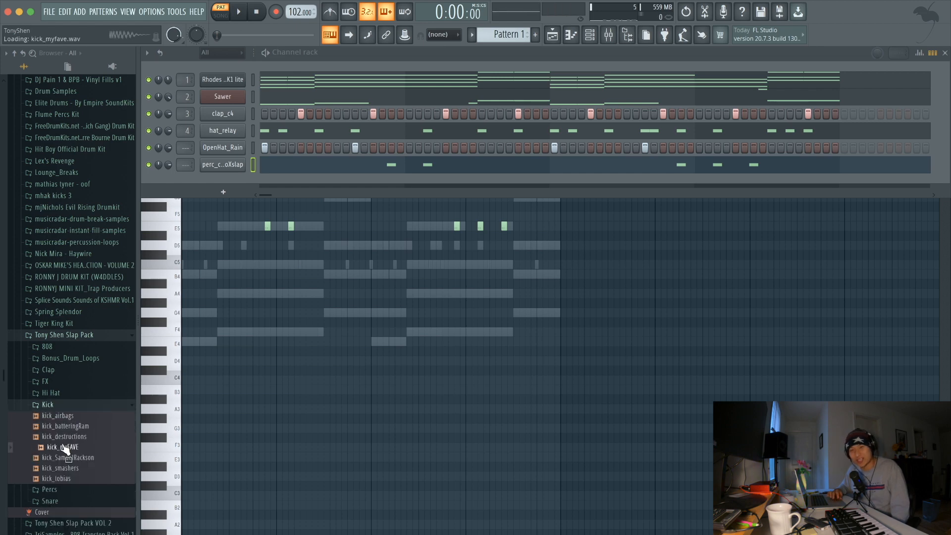
pyautogui.click(59, 457)
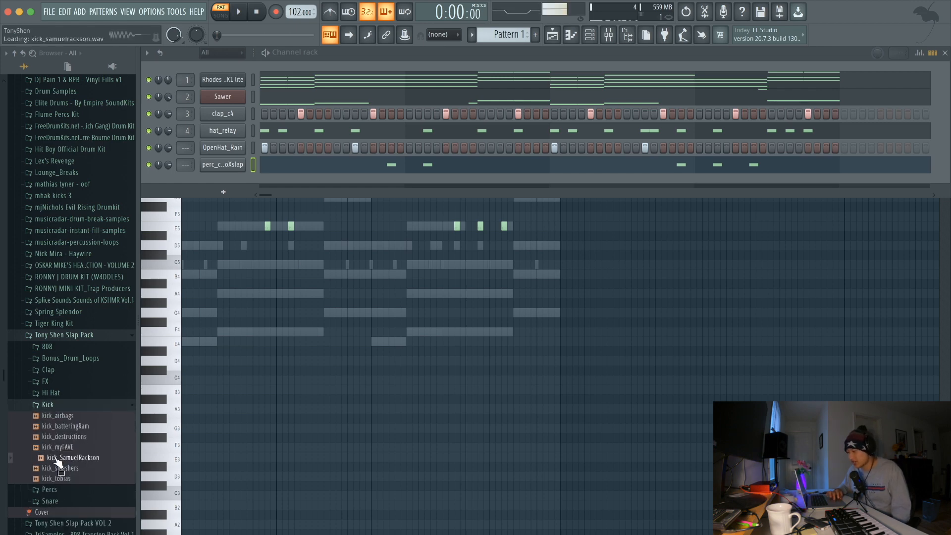
pyautogui.click(49, 469)
pyautogui.click(48, 478)
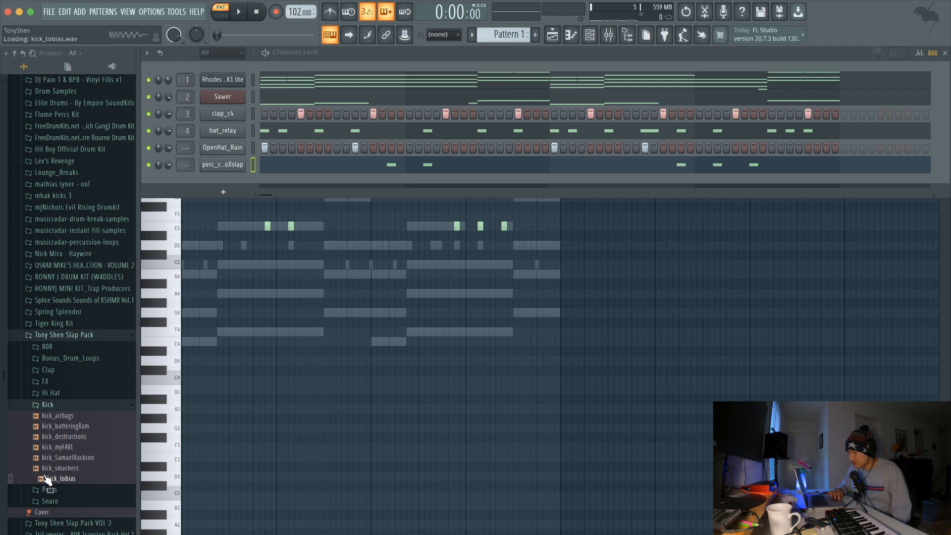
pyautogui.moveTo(48, 479); pyautogui.dragTo(219, 177)
# Normalize the kick_tobias sample in its channel settings and close them.
pyautogui.click(219, 179)
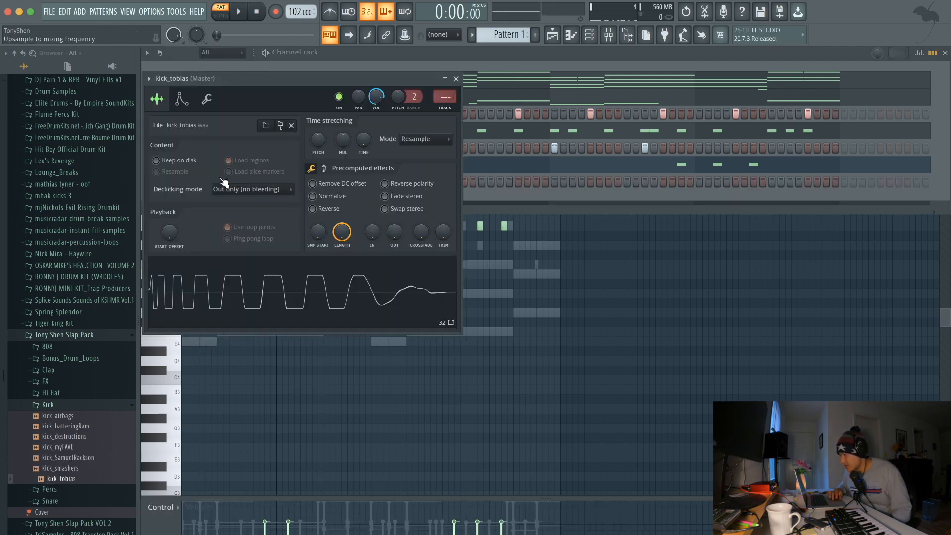
pyautogui.click(313, 195)
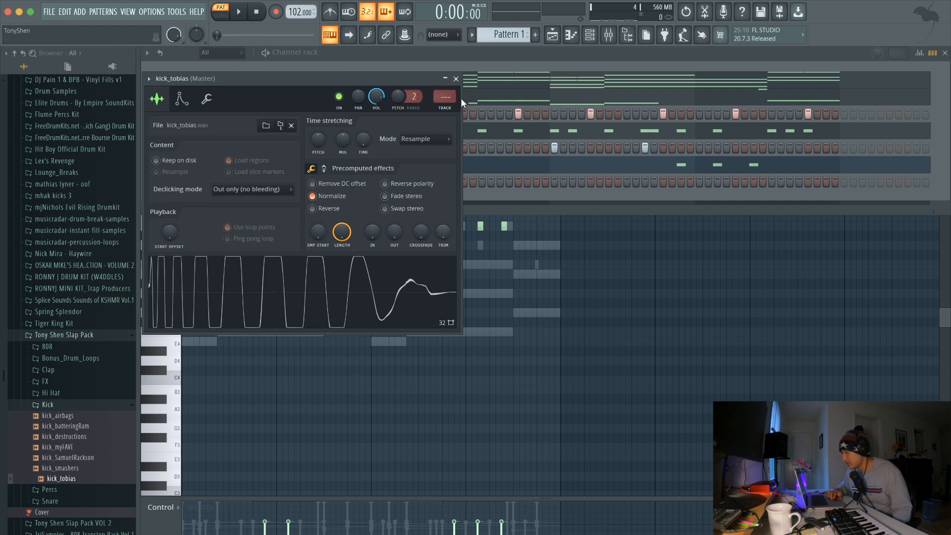
pyautogui.click(455, 78)
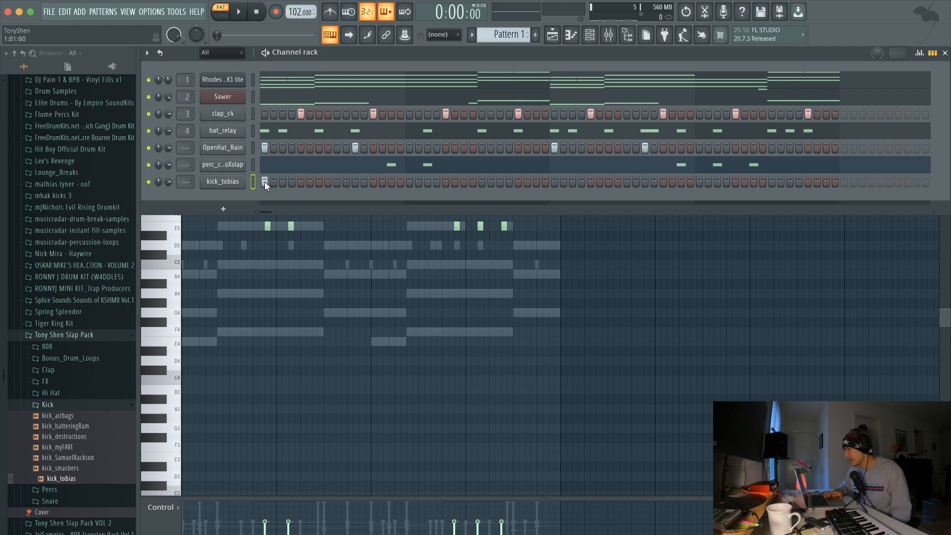
# Add kick_tobias hits on steps 1 and 11 of bar 1 and steps 9 and 13 of bar 2 during playback.
pyautogui.press('space')
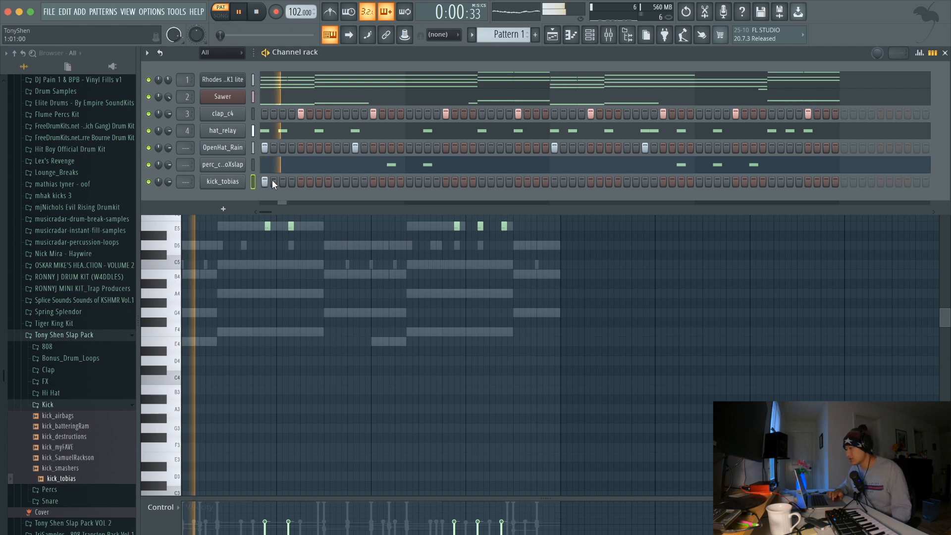
pyautogui.click(355, 181)
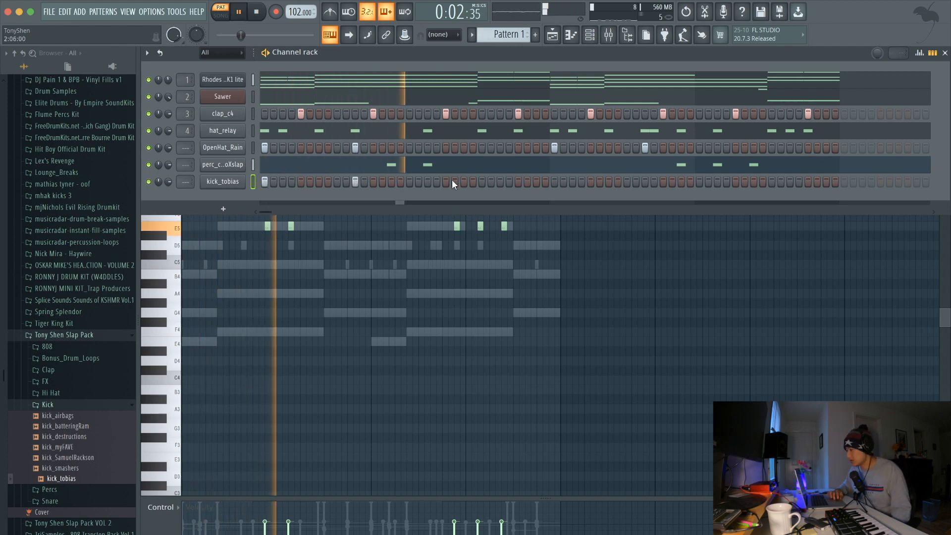
pyautogui.click(481, 181)
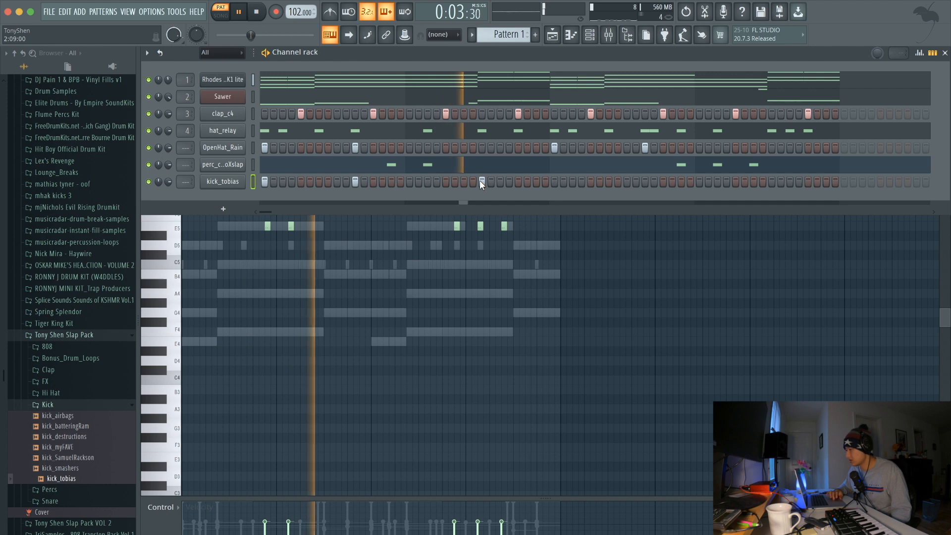
pyautogui.click(516, 179)
# Add kick_tobias hits on steps 1, 4, 11 and 14 of bar 3, and stop playback.
pyautogui.click(554, 181)
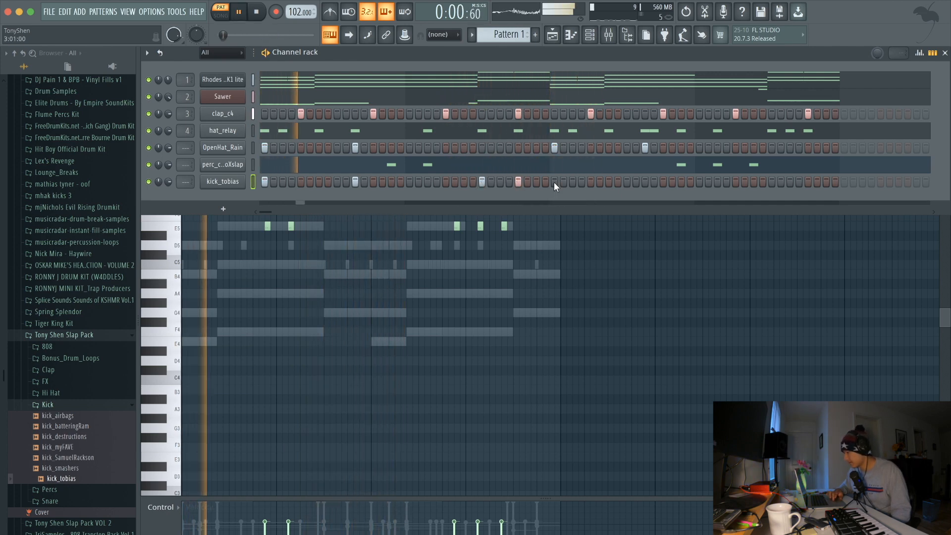
pyautogui.click(581, 182)
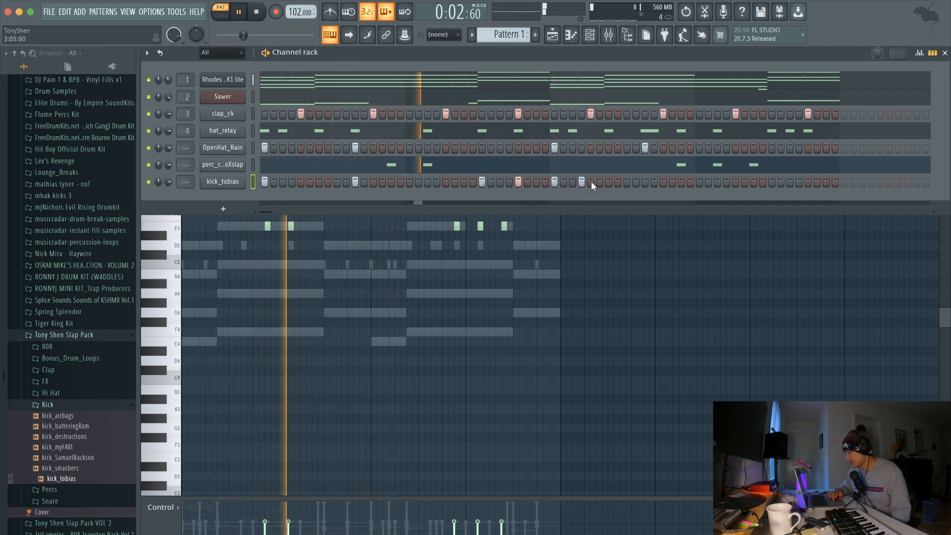
pyautogui.click(645, 180)
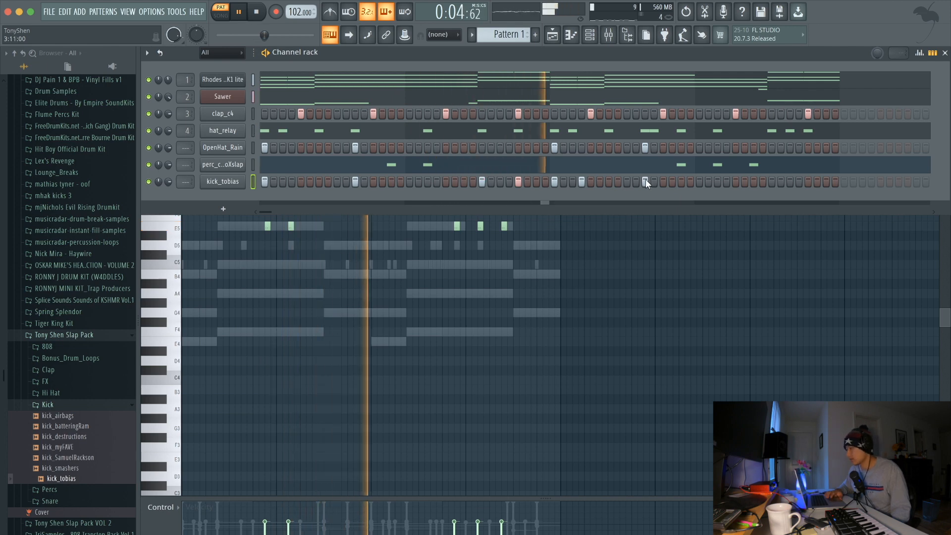
pyautogui.click(682, 180)
pyautogui.click(673, 180)
pyautogui.click(680, 181)
pyautogui.press('space')
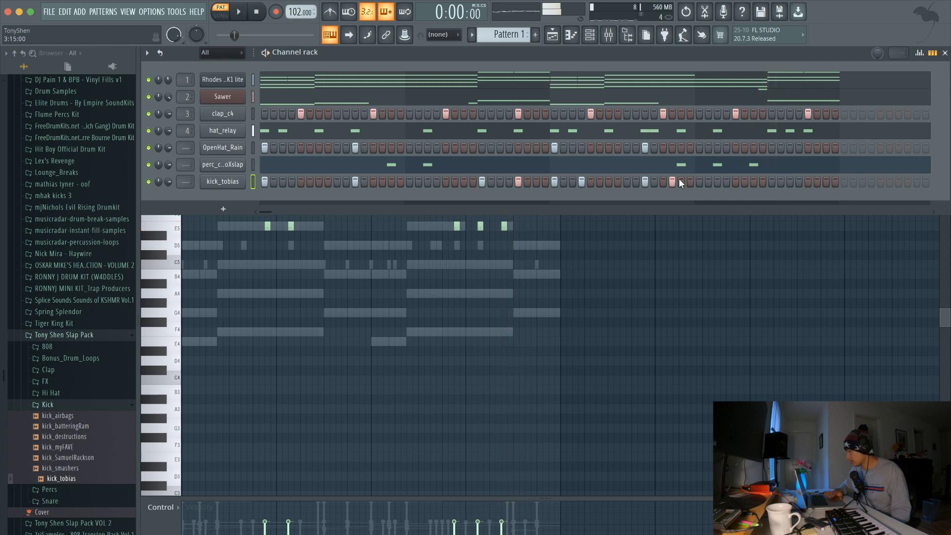
# Add kick_tobias hits on steps 9 and 13 of bar 4 during playback, and try an extra hit on step 1.
pyautogui.press('space')
pyautogui.click(772, 182)
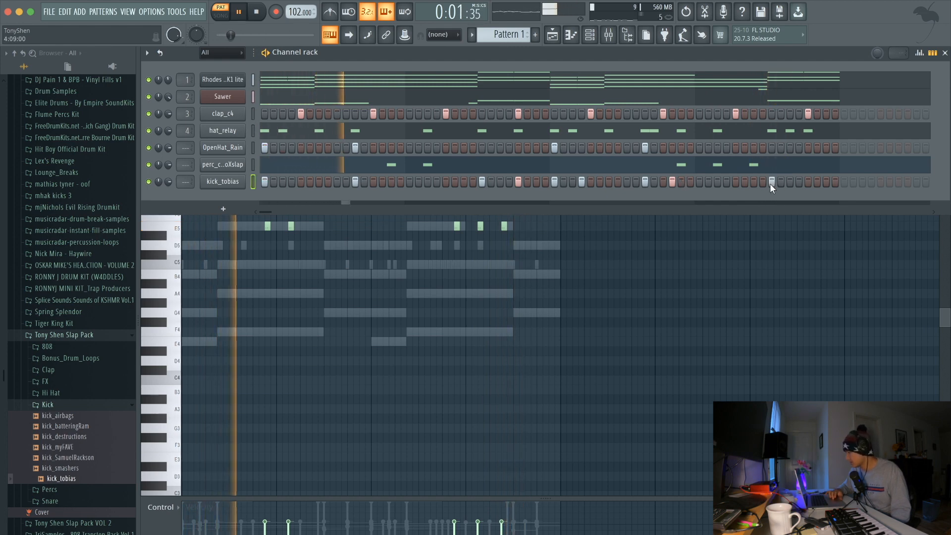
pyautogui.click(817, 182)
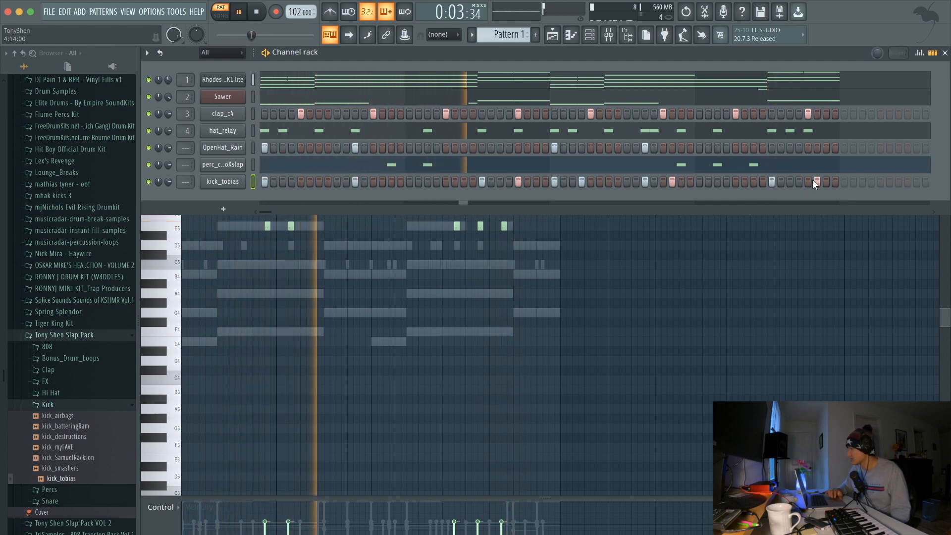
pyautogui.click(808, 182)
pyautogui.click(815, 182)
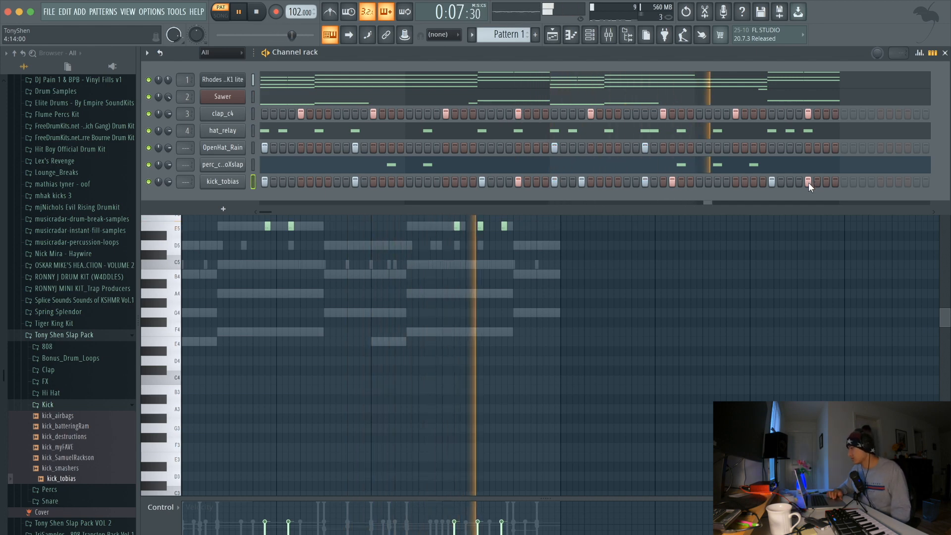
pyautogui.click(700, 182)
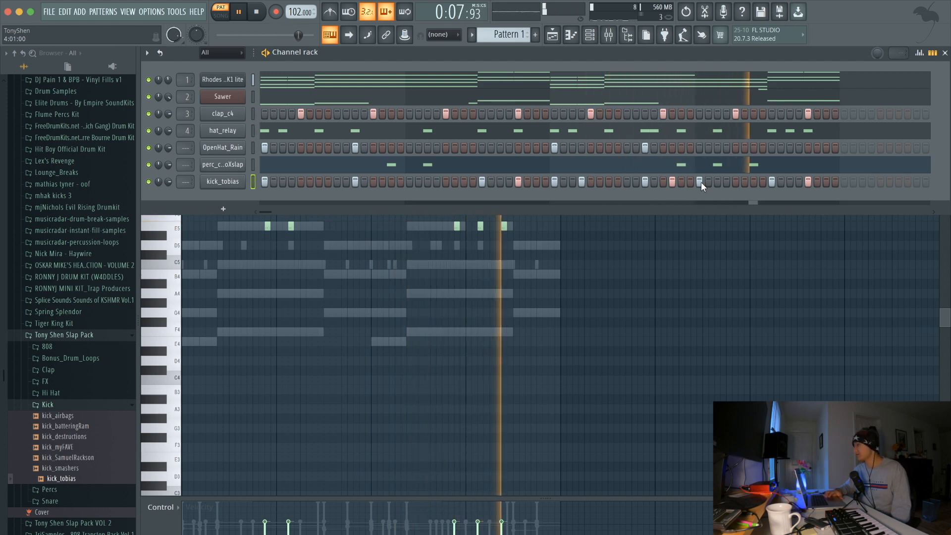
pyautogui.press('space')
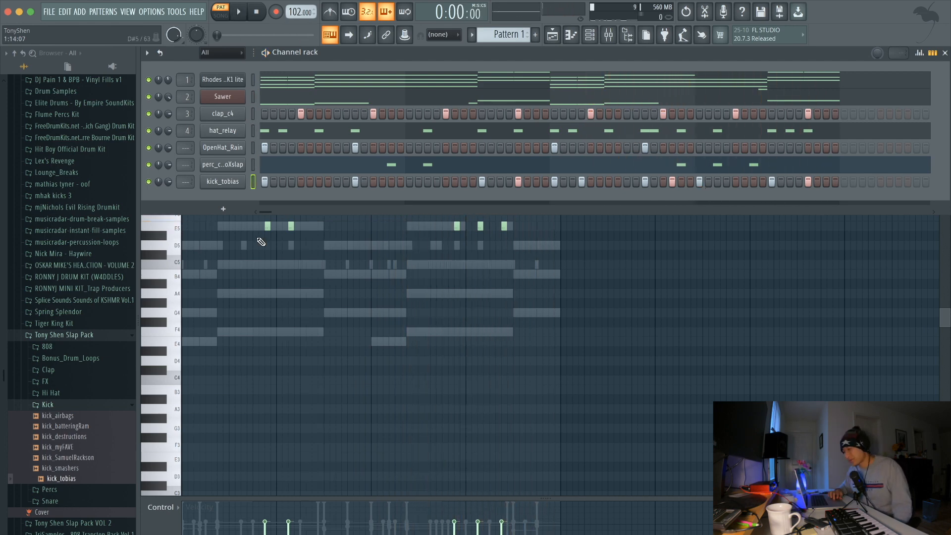
# Add a GMS synth channel, move its window up slightly and open its presets library.
pyautogui.click(224, 208)
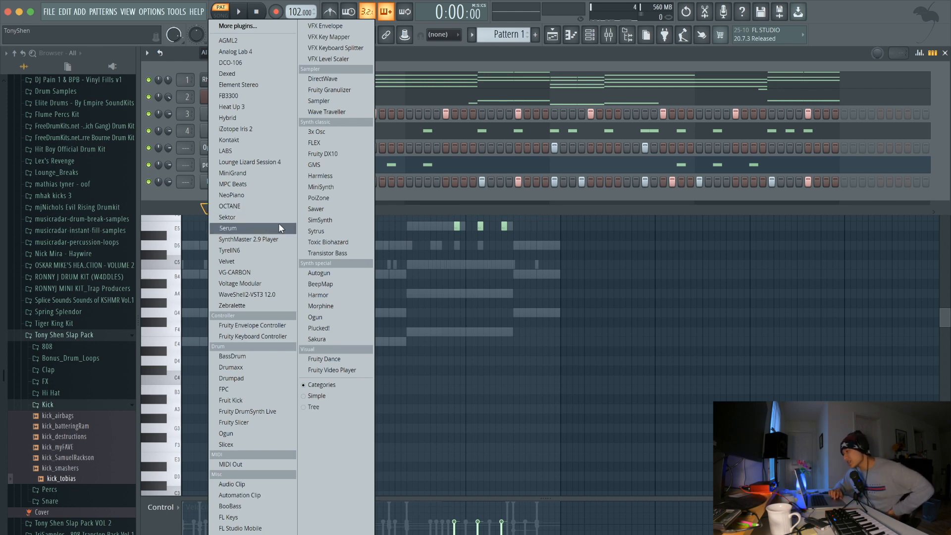
pyautogui.click(321, 165)
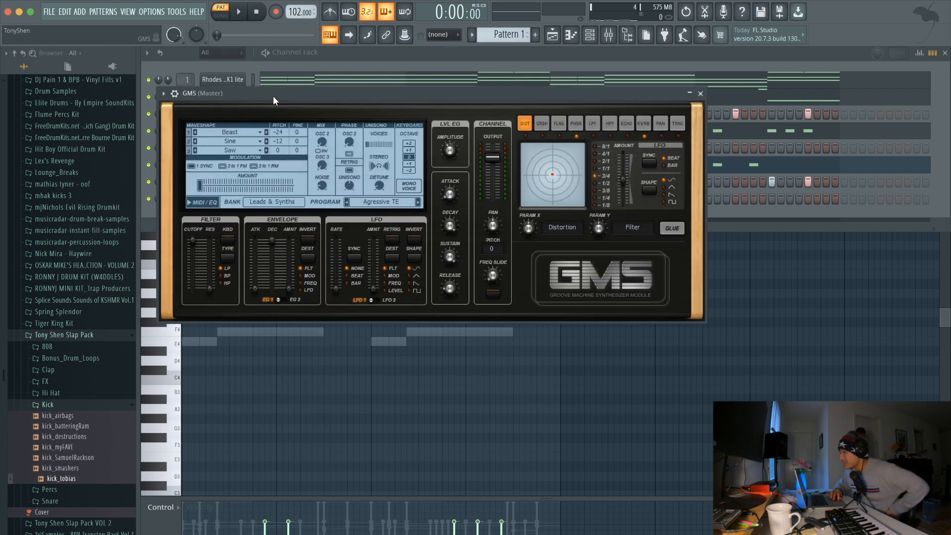
pyautogui.moveTo(272, 97); pyautogui.dragTo(268, 79)
pyautogui.click(268, 183)
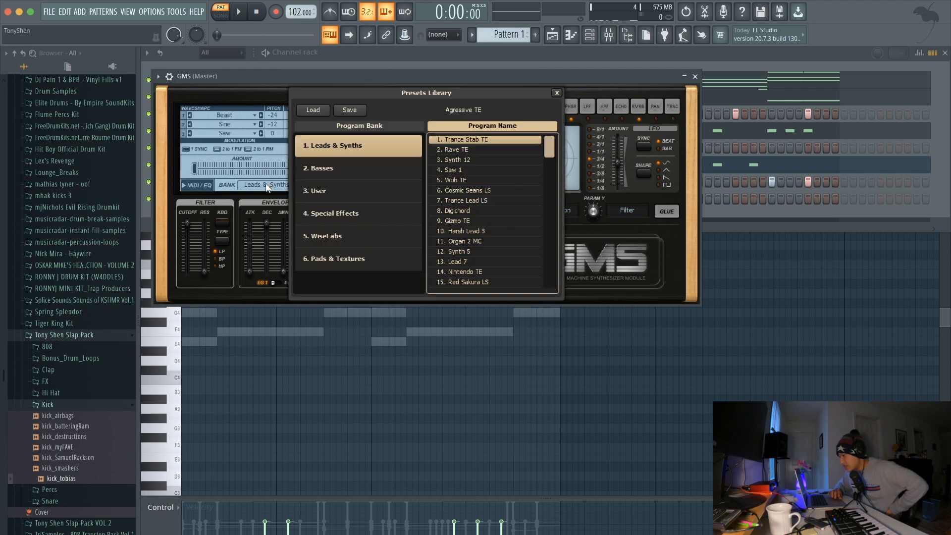
# Browse the preset banks and try the WiseLabs preset Bass Breakdown on the GMS channel.
pyautogui.scroll(-10, 476, 174)
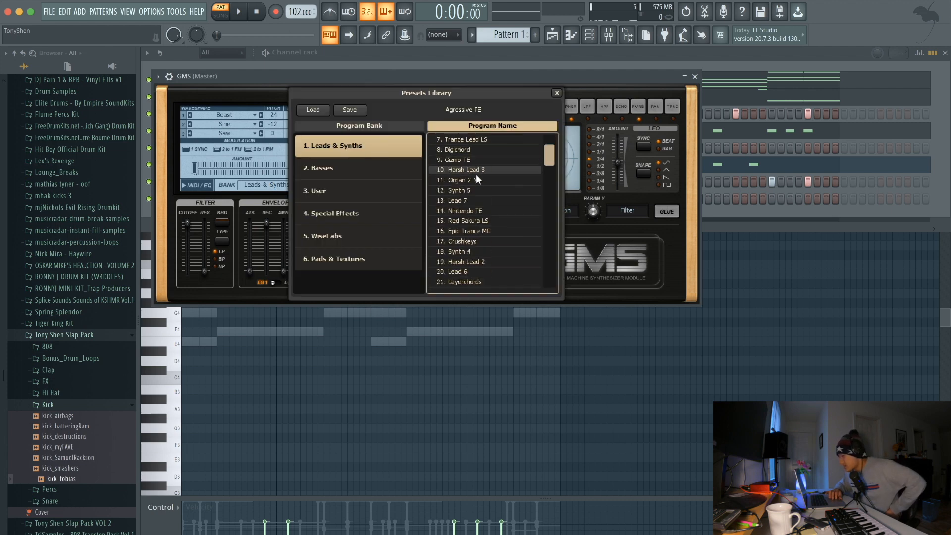
pyautogui.scroll(-18, 477, 175)
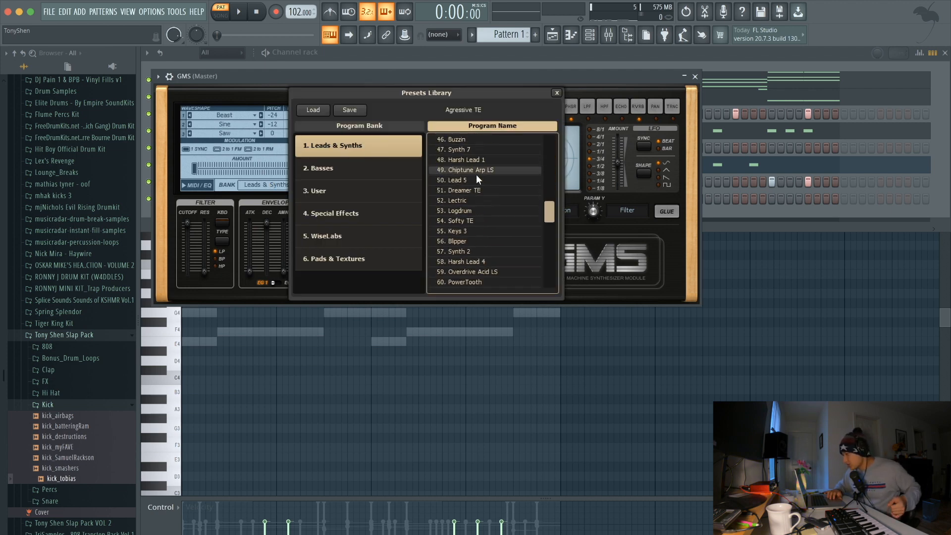
pyautogui.click(465, 159)
pyautogui.scroll(20, 464, 156)
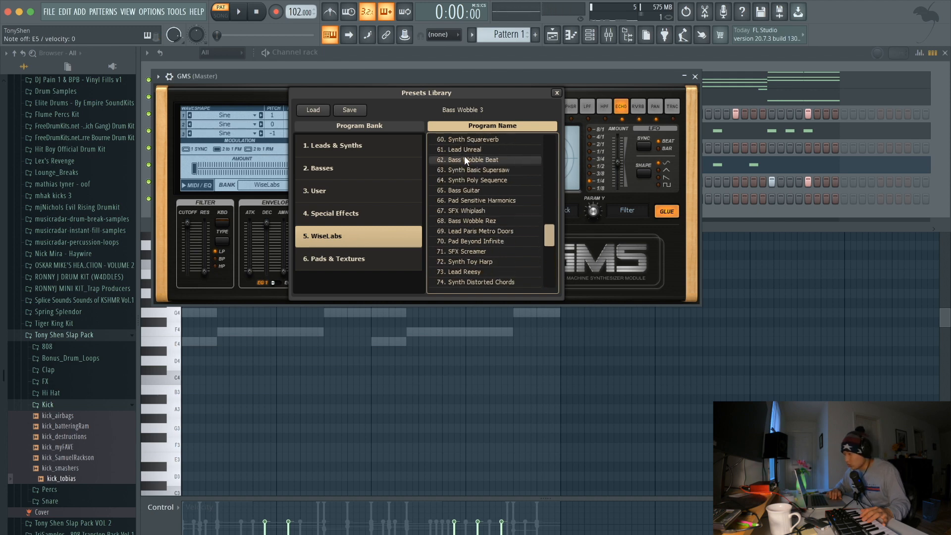
pyautogui.click(464, 159)
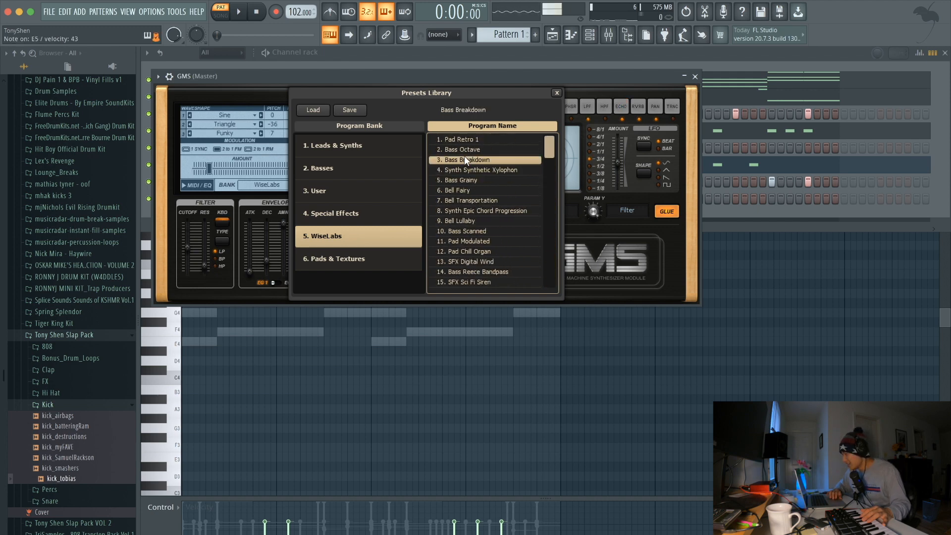
# Audition presets in the Leads & Synths bank and load Midnight 2 TE.
pyautogui.click(389, 154)
pyautogui.scroll(-2, 499, 198)
pyautogui.click(499, 202)
pyautogui.scroll(-3, 498, 202)
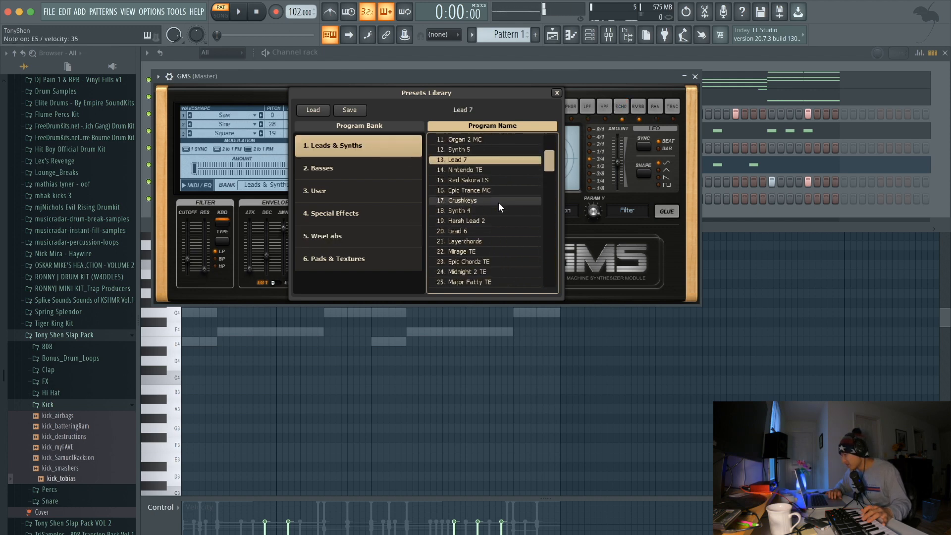
pyautogui.click(492, 211)
pyautogui.scroll(-3, 492, 211)
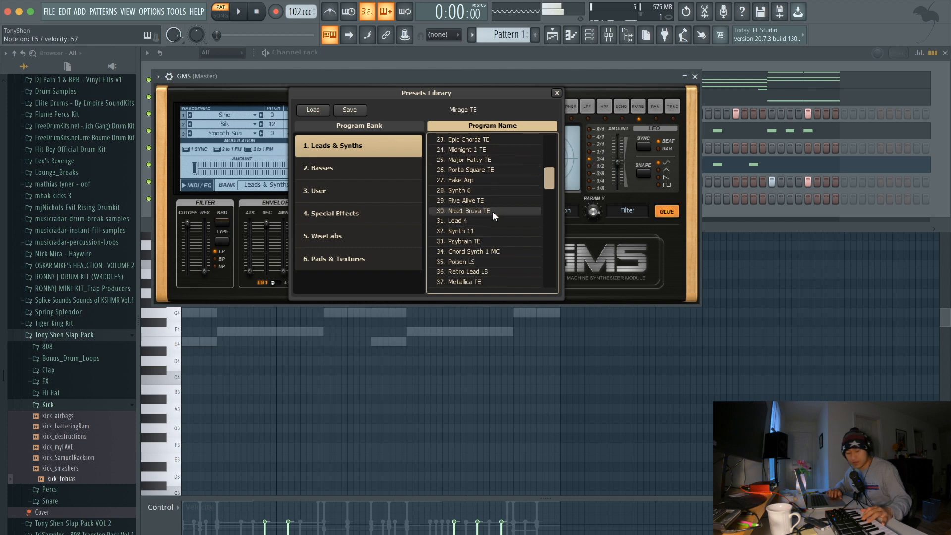
pyautogui.click(487, 149)
pyautogui.scroll(2, 486, 147)
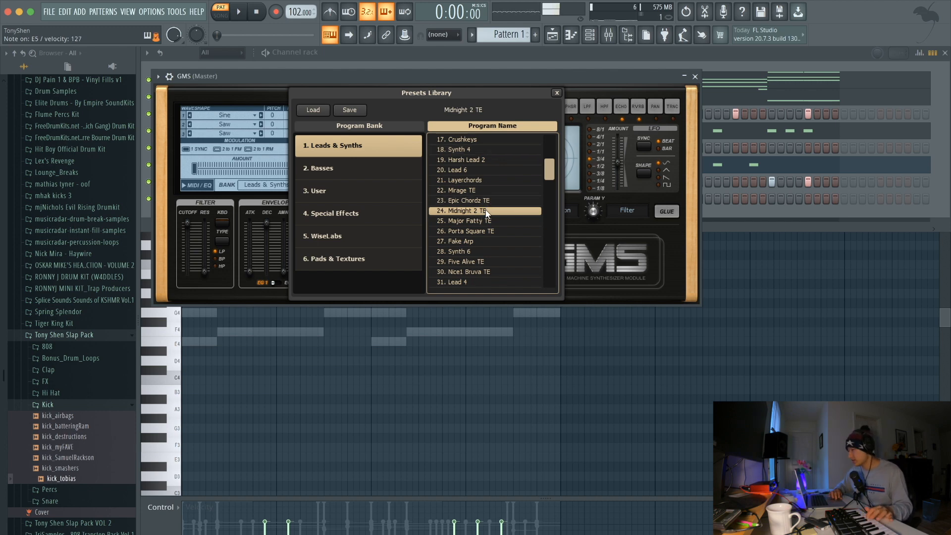
# Close the GMS window and show the GMS channel in the piano roll.
pyautogui.click(696, 77)
pyautogui.press('F6')
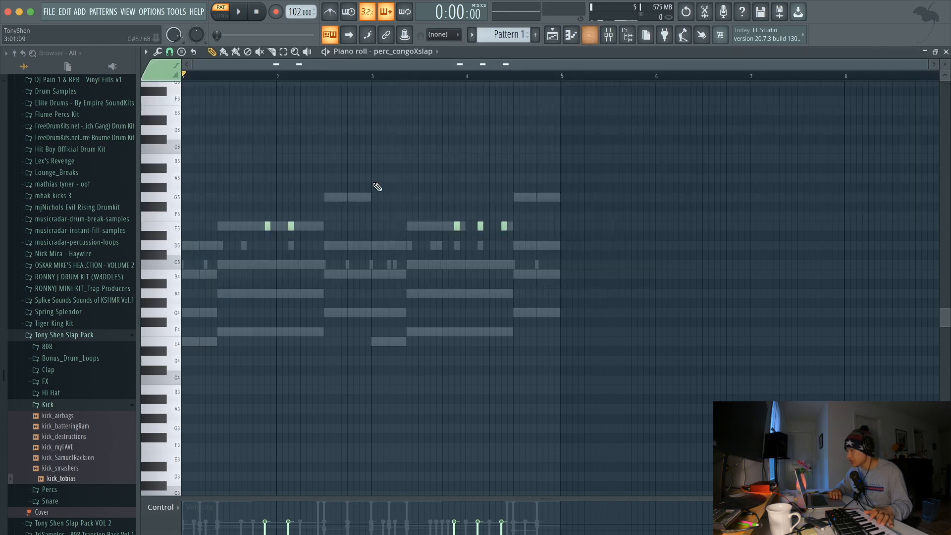
pyautogui.scroll(-3, 377, 187)
pyautogui.click(396, 50)
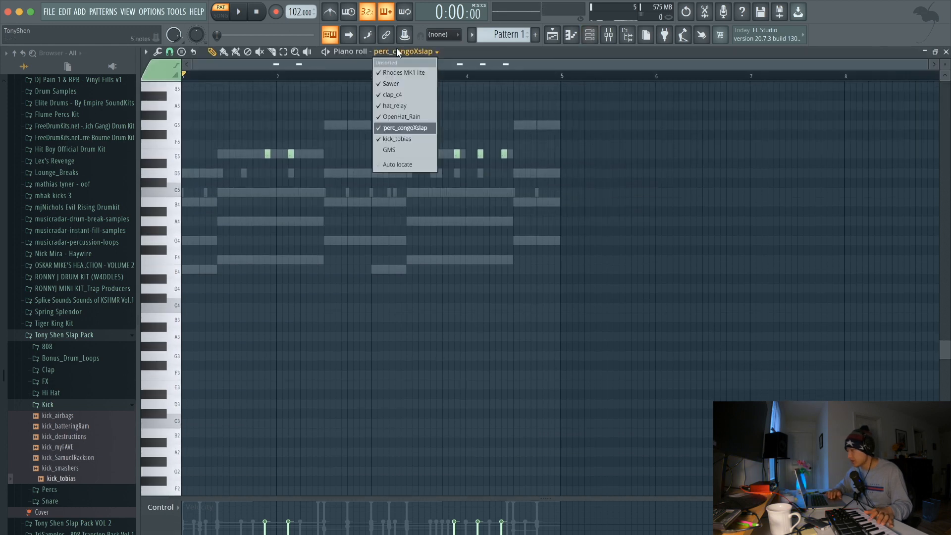
pyautogui.click(391, 147)
pyautogui.scroll(1, 247, 184)
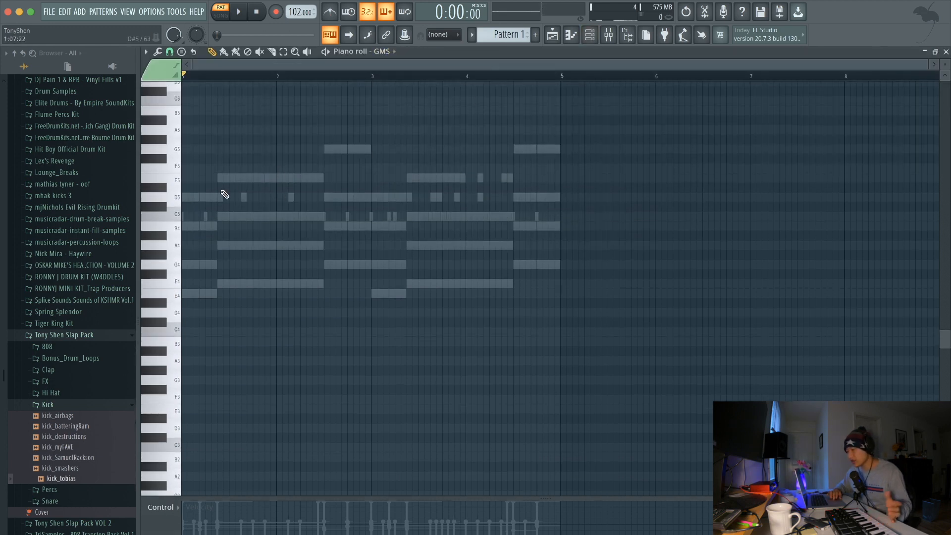
# Place one-step GMS notes in bar 1: D5 on step 1, B4 on step 4 and E5 on step 7, checking them in playback.
pyautogui.click(189, 197)
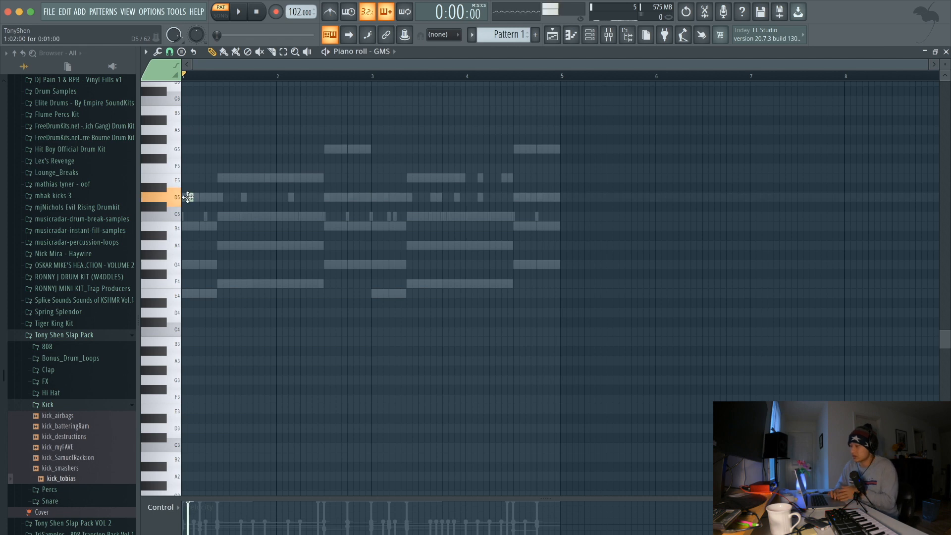
pyautogui.press('space')
pyautogui.press('space')
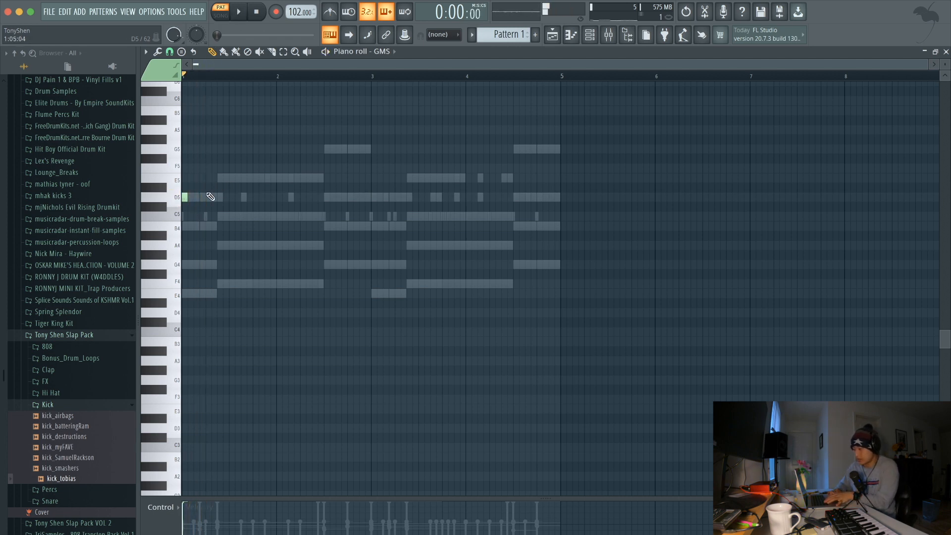
pyautogui.click(195, 227)
pyautogui.moveTo(197, 221); pyautogui.dragTo(201, 230)
pyautogui.press('space')
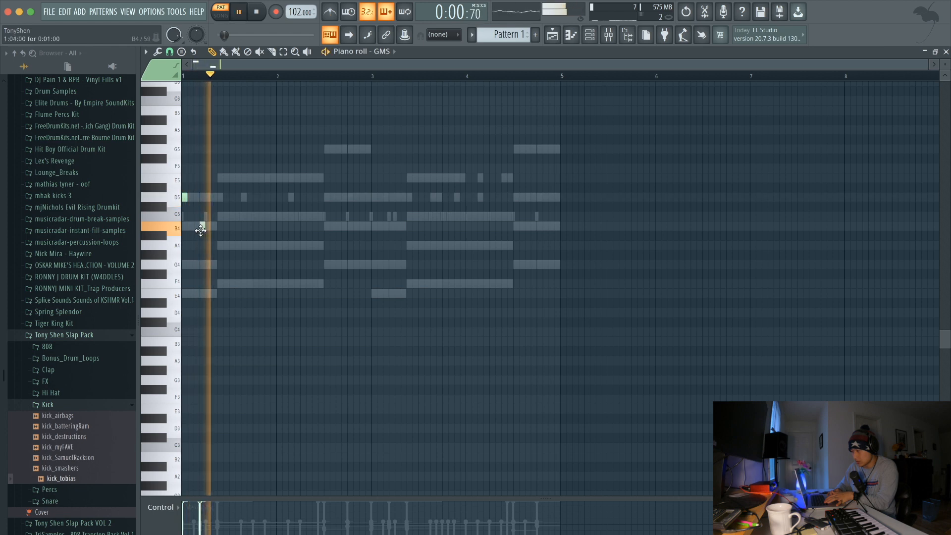
pyautogui.press('space')
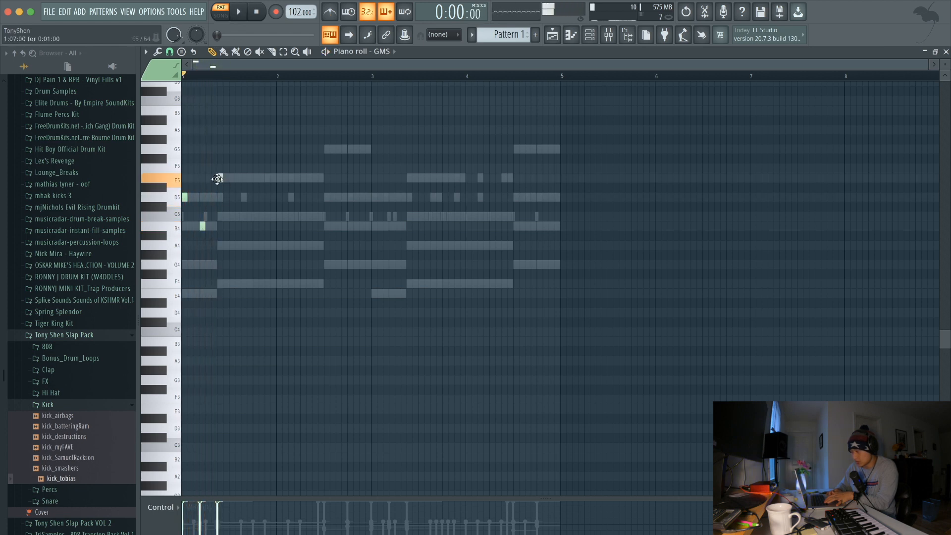
pyautogui.press('space')
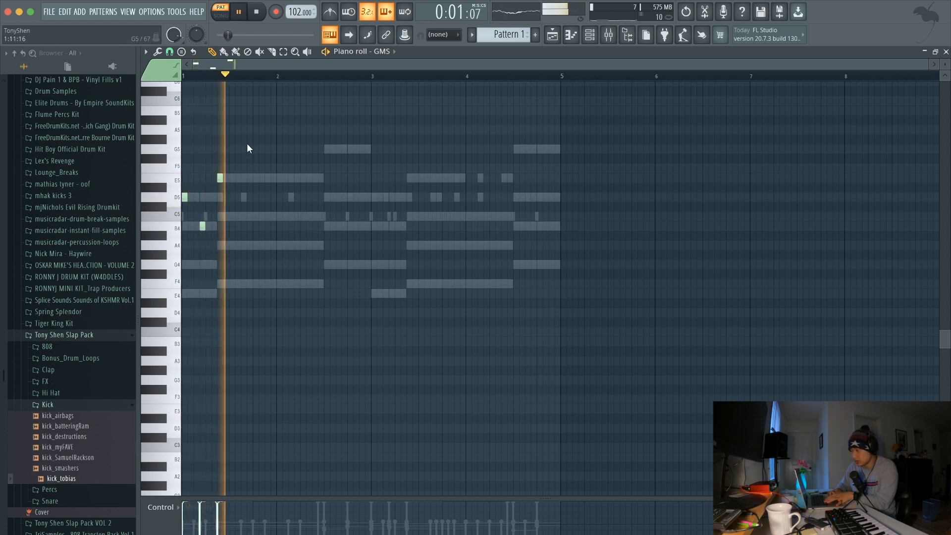
# Add GMS notes G5 on step 13 of bar 1, and A5 on step 9 and G5 on step 11 of bar 2.
pyautogui.press('space')
pyautogui.click(253, 130)
pyautogui.moveTo(253, 130); pyautogui.dragTo(254, 149)
pyautogui.press('space')
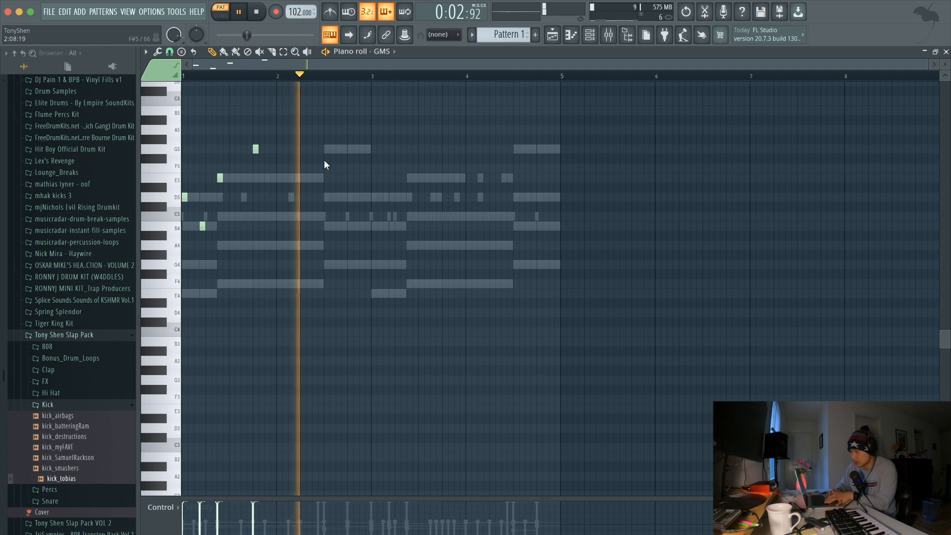
pyautogui.press('space')
pyautogui.click(325, 129)
pyautogui.click(335, 141)
pyautogui.moveTo(333, 141); pyautogui.dragTo(332, 153)
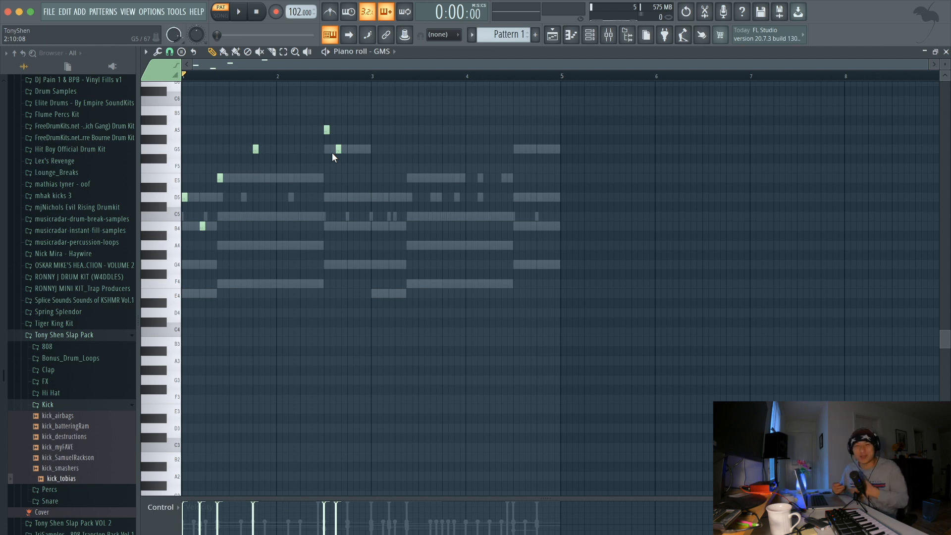
# Play the melody, stop it, and add GMS notes E5 on step 13 and G5 on step 15 of bar 2.
pyautogui.press('space')
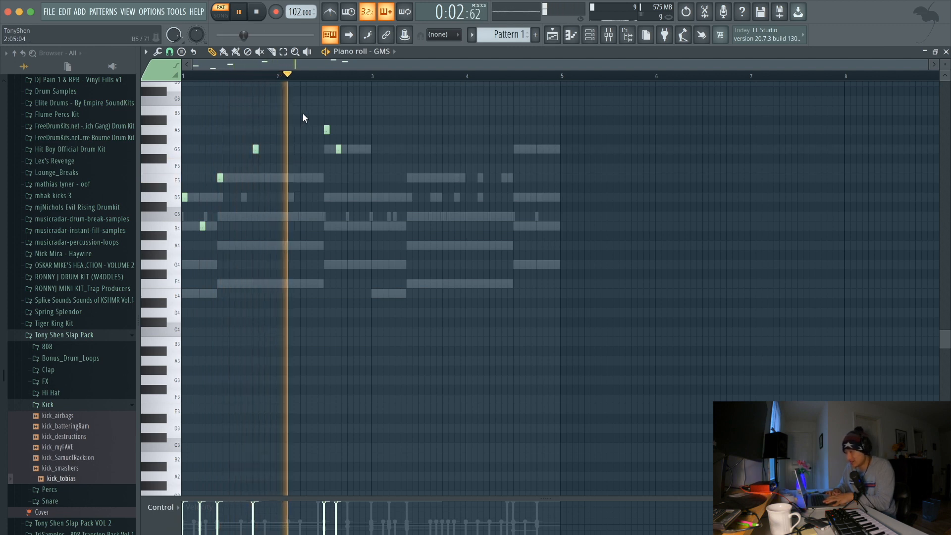
pyautogui.press('space')
pyautogui.click(348, 179)
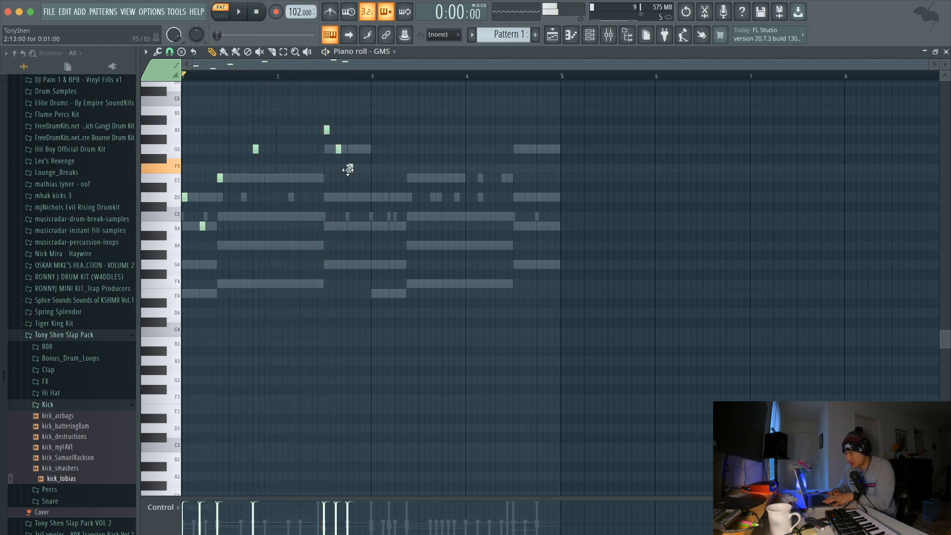
pyautogui.click(359, 148)
# Place GMS notes D5 on step 1, E5 on step 4 and C5 on step 7 of bar 3, and play the pattern.
pyautogui.click(370, 196)
pyautogui.click(385, 181)
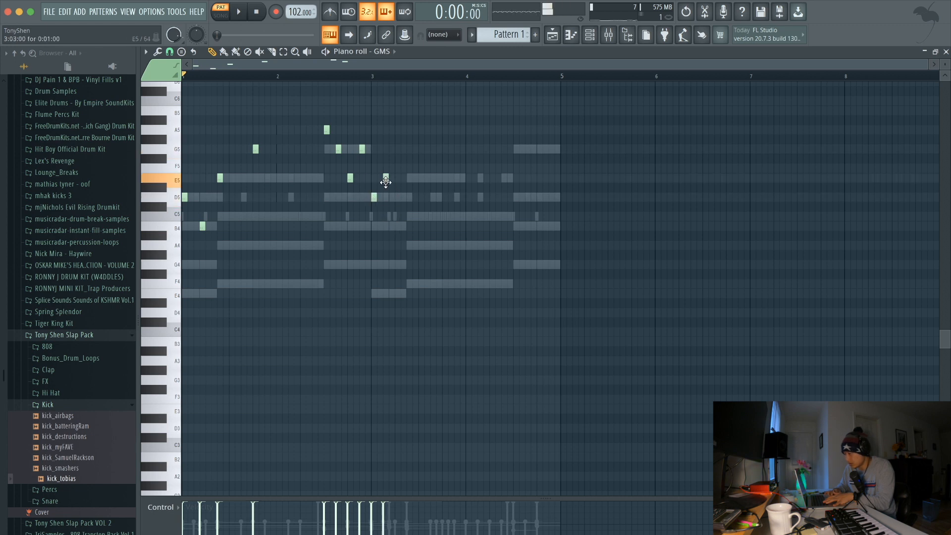
pyautogui.moveTo(390, 184); pyautogui.dragTo(385, 183)
pyautogui.moveTo(390, 226); pyautogui.dragTo(404, 214)
pyautogui.press('space')
pyautogui.keyDown('ctrl'); pyautogui.scroll(2, 426, 166); pyautogui.keyUp('ctrl')
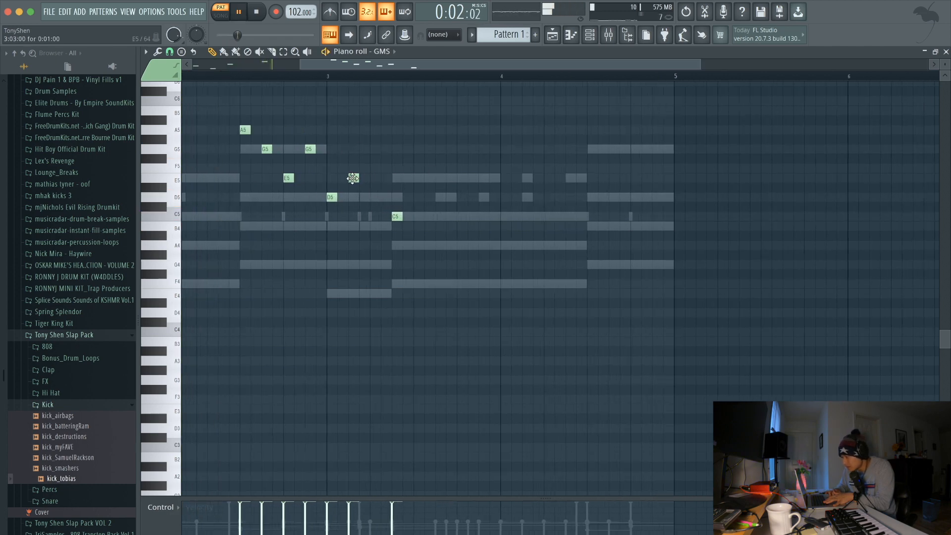
pyautogui.keyDown('ctrl'); pyautogui.scroll(-2, 391, 124); pyautogui.keyUp('ctrl')
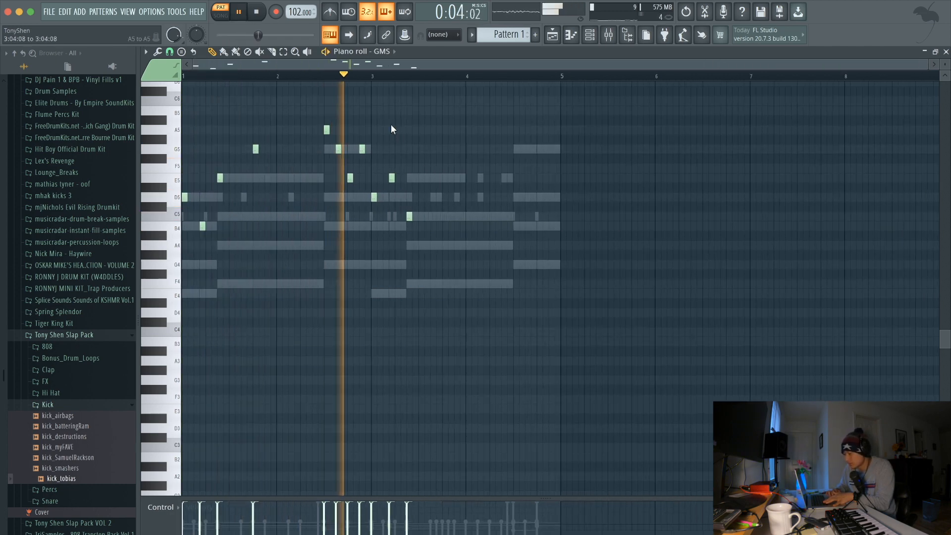
pyautogui.keyDown('ctrl'); pyautogui.scroll(1, 421, 147); pyautogui.keyUp('ctrl')
pyautogui.keyDown('ctrl'); pyautogui.scroll(-2, 420, 142); pyautogui.keyUp('ctrl')
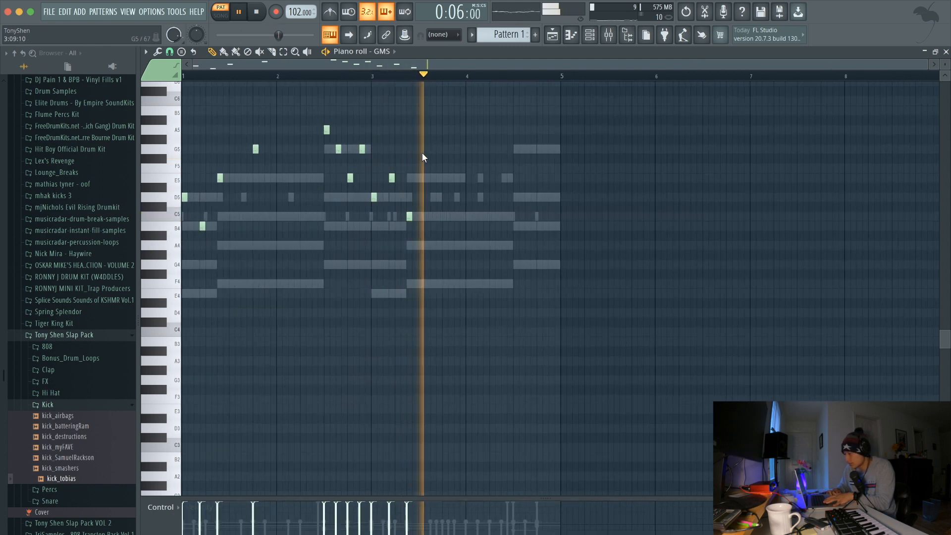
# Stop playback, add GMS notes A4 on step 1, D5 on step 9 and G5 on step 12 of bar 4, and replay the pattern.
pyautogui.press('space')
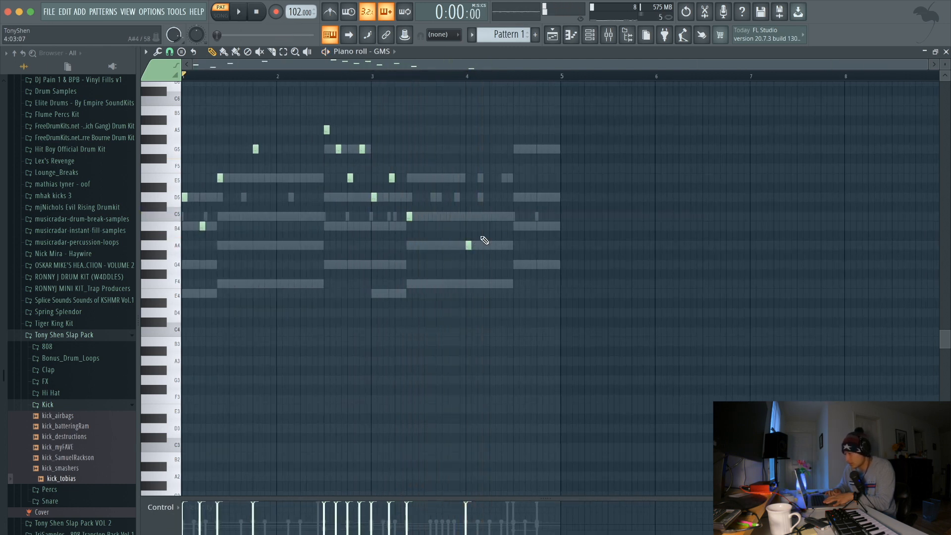
pyautogui.click(513, 199)
pyautogui.click(532, 149)
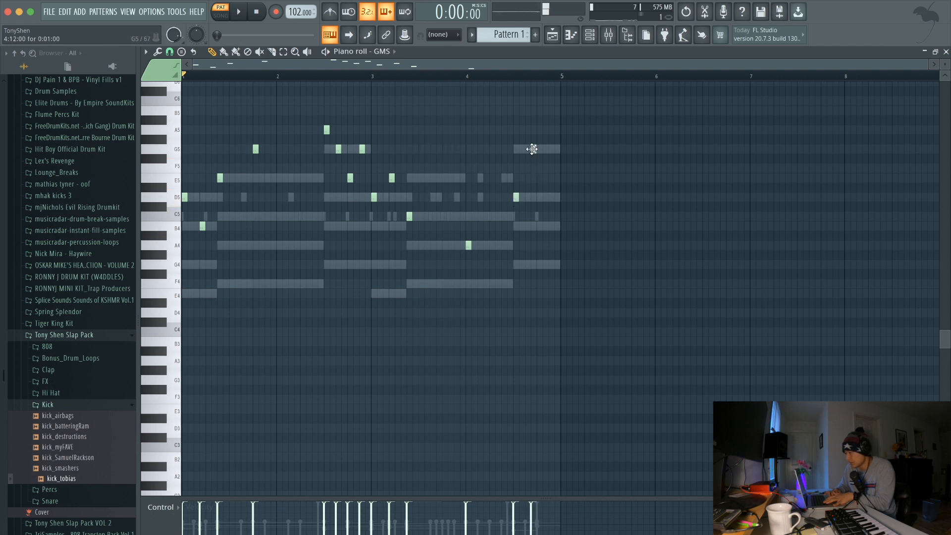
pyautogui.press('space')
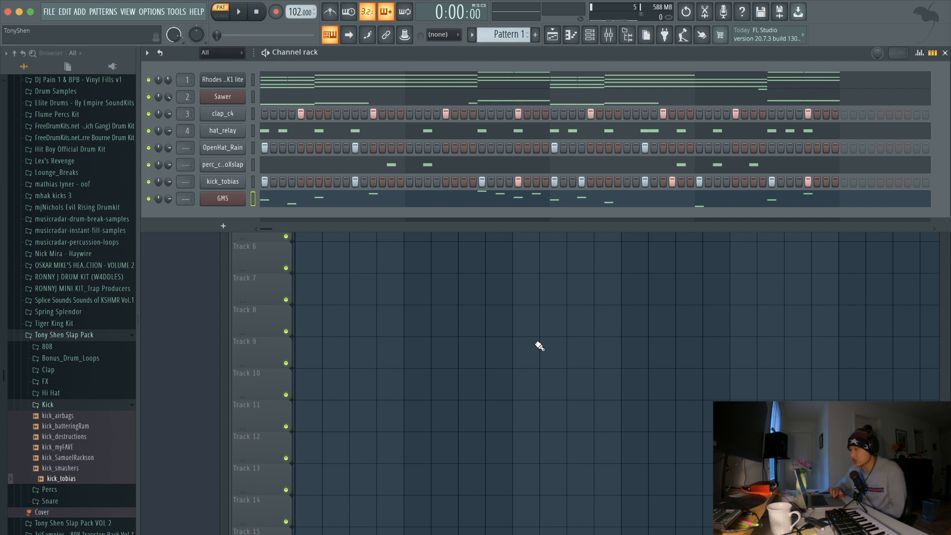
# Add a FLEX synth channel and look through its preset packs.
pyautogui.click(223, 226)
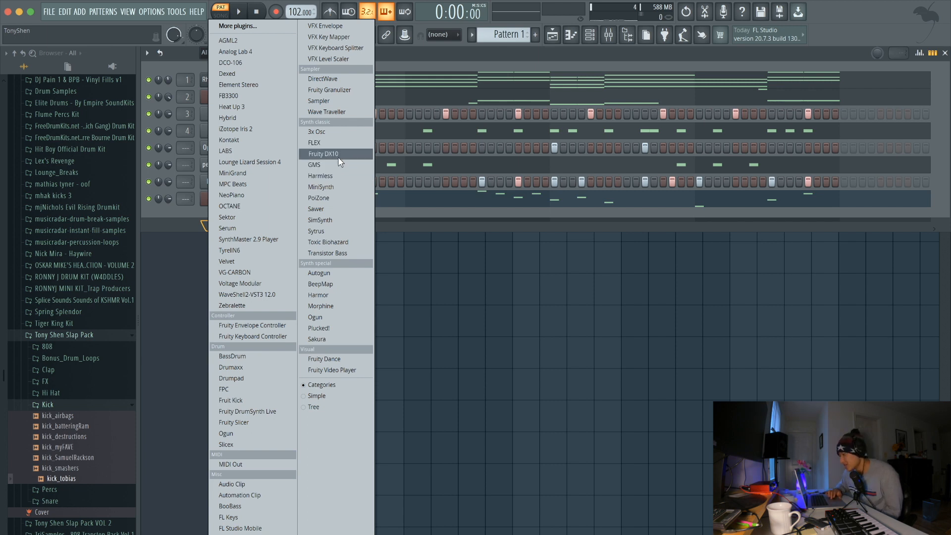
pyautogui.click(338, 142)
pyautogui.scroll(-3, 236, 329)
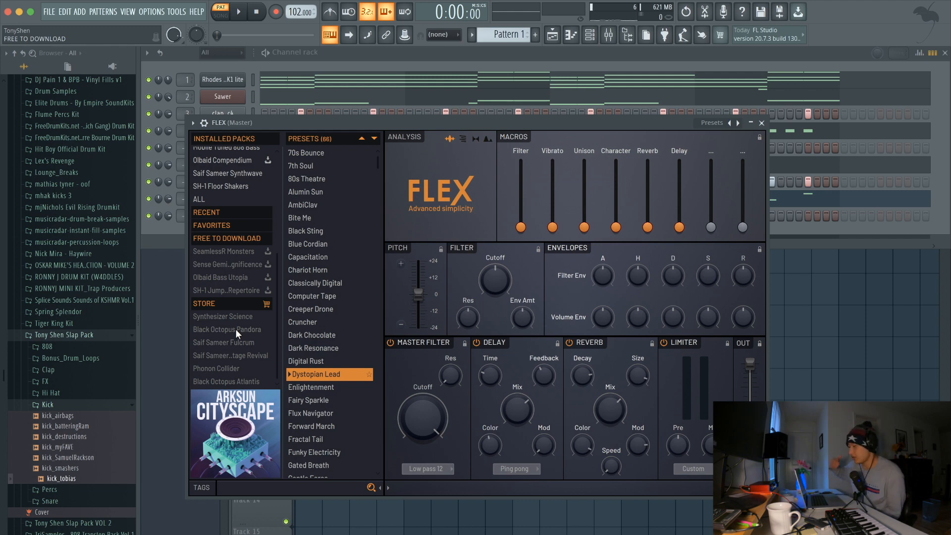
# Filter the presets of all FLEX packs by the Wind type and load the Flute preset.
pyautogui.click(202, 487)
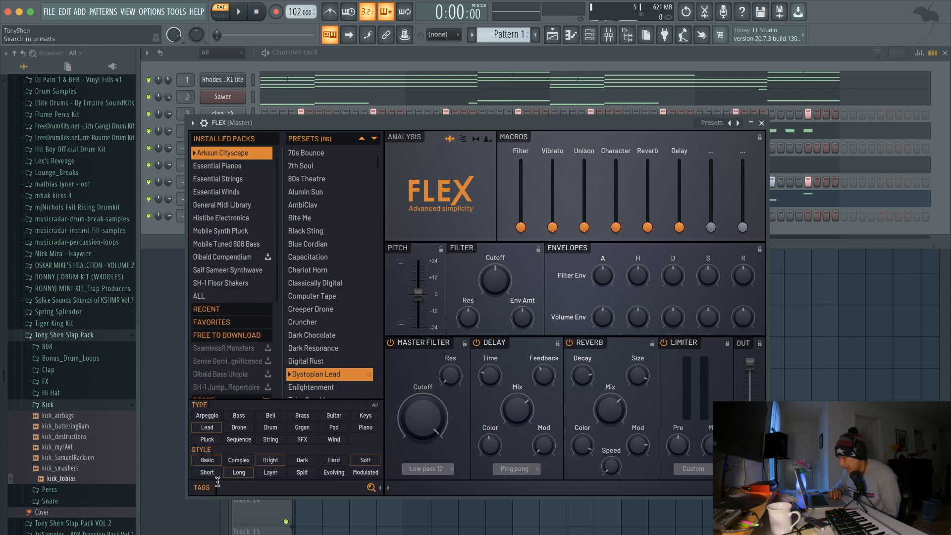
pyautogui.click(344, 440)
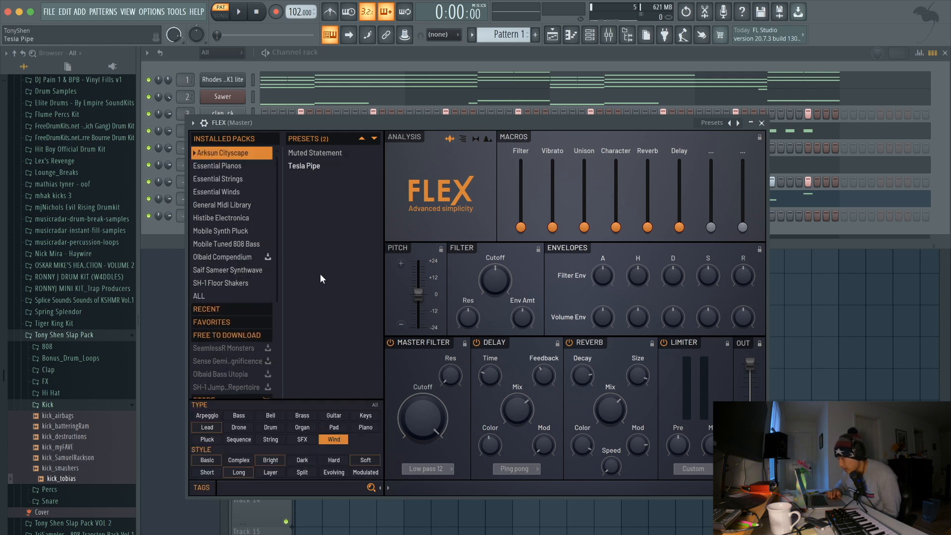
pyautogui.click(215, 295)
pyautogui.scroll(-5, 319, 258)
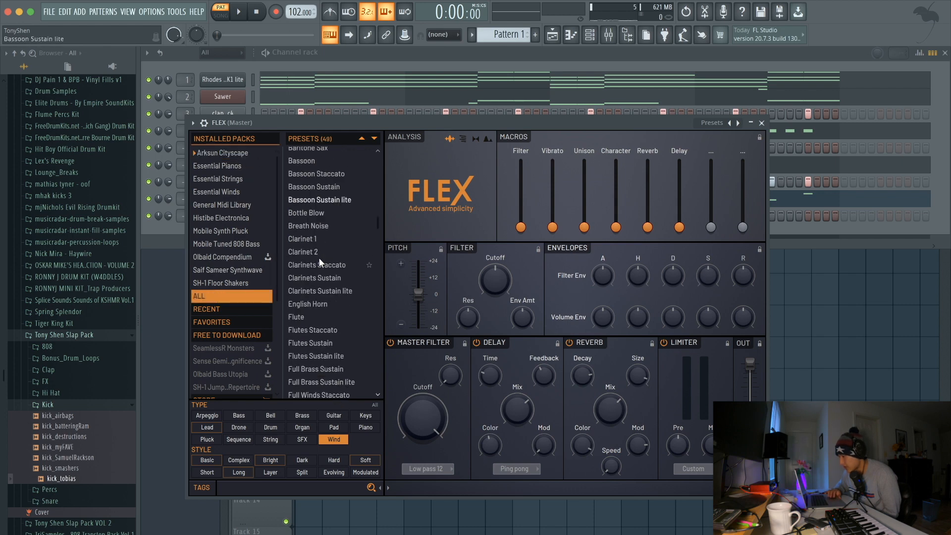
pyautogui.scroll(-6, 319, 258)
pyautogui.scroll(5, 319, 258)
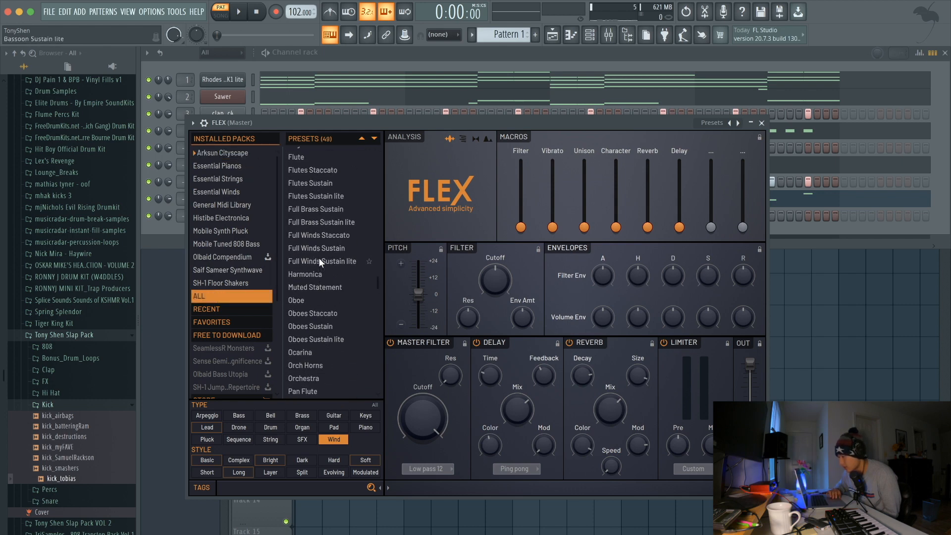
pyautogui.click(311, 208)
pyautogui.click(316, 235)
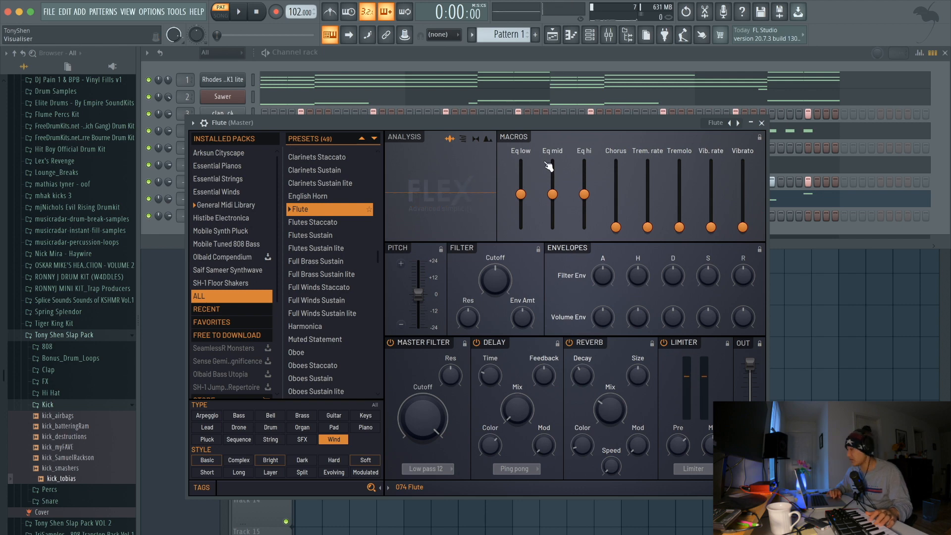
# Close the FLEX window, play the pattern while opening the Flute channel's piano roll, and stop playback.
pyautogui.click(762, 123)
pyautogui.press('space')
pyautogui.click(590, 36)
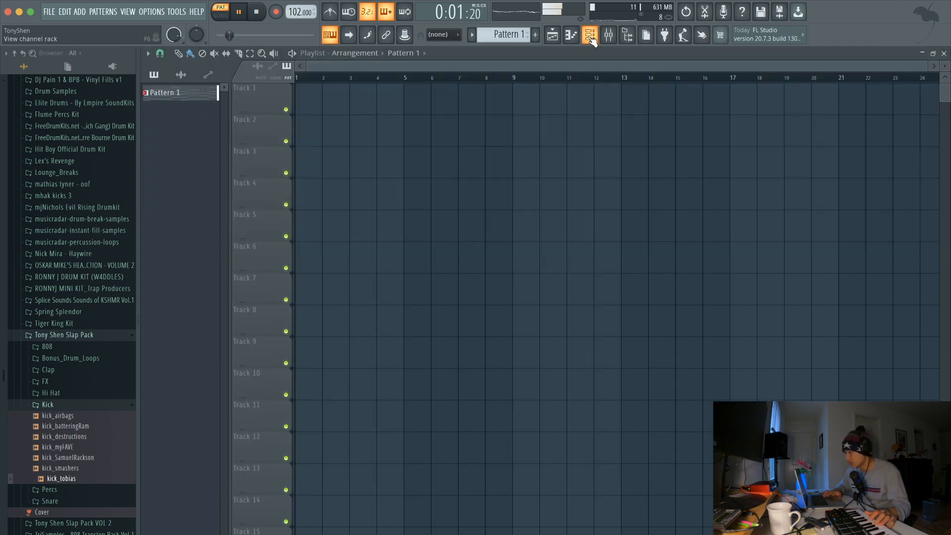
pyautogui.click(571, 35)
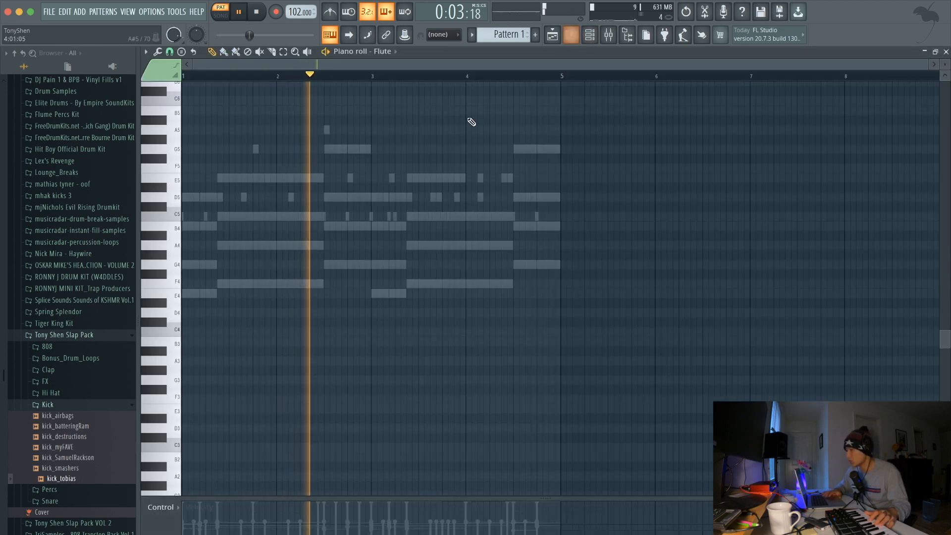
pyautogui.press('space')
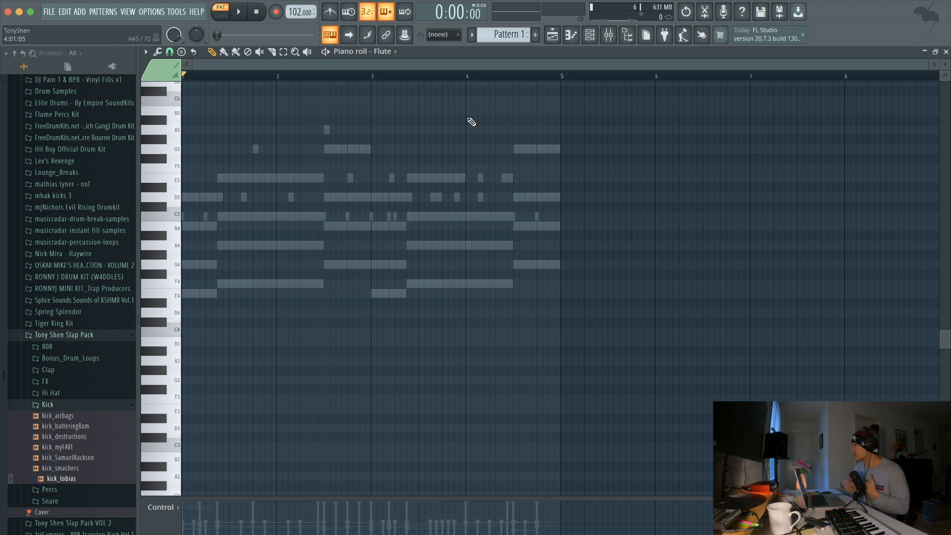
# Place two-step Flute notes E5 on step 11 and G5 on step 13, and a ten-step D5 on step 15 of bar 1.
pyautogui.press('space')
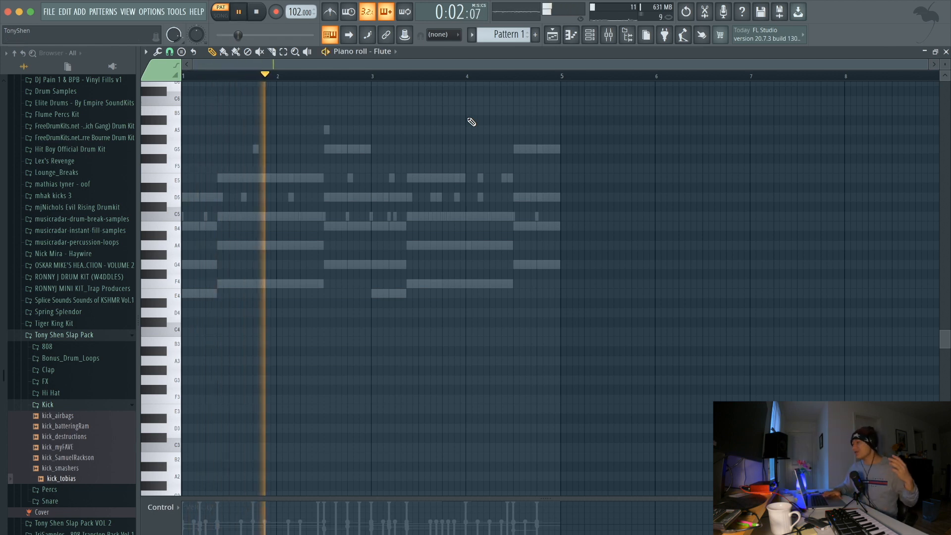
pyautogui.press('space')
pyautogui.press('space')
pyautogui.scroll(2, 258, 176)
pyautogui.press('space')
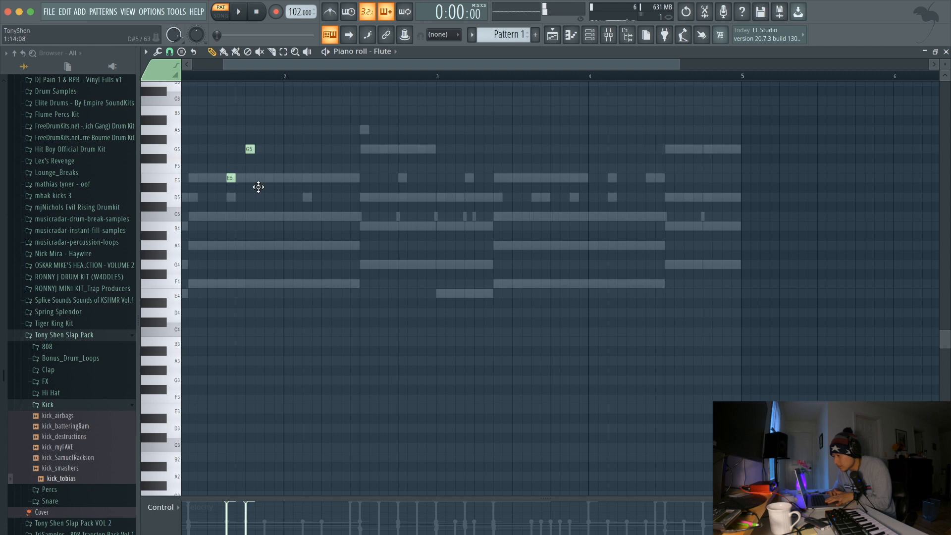
pyautogui.moveTo(270, 198); pyautogui.dragTo(266, 212)
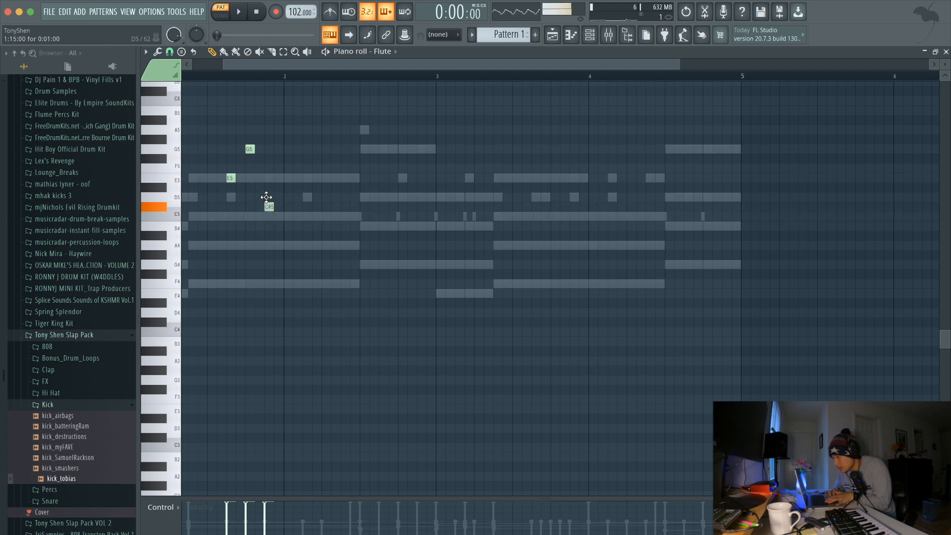
pyautogui.scroll(2, 270, 193)
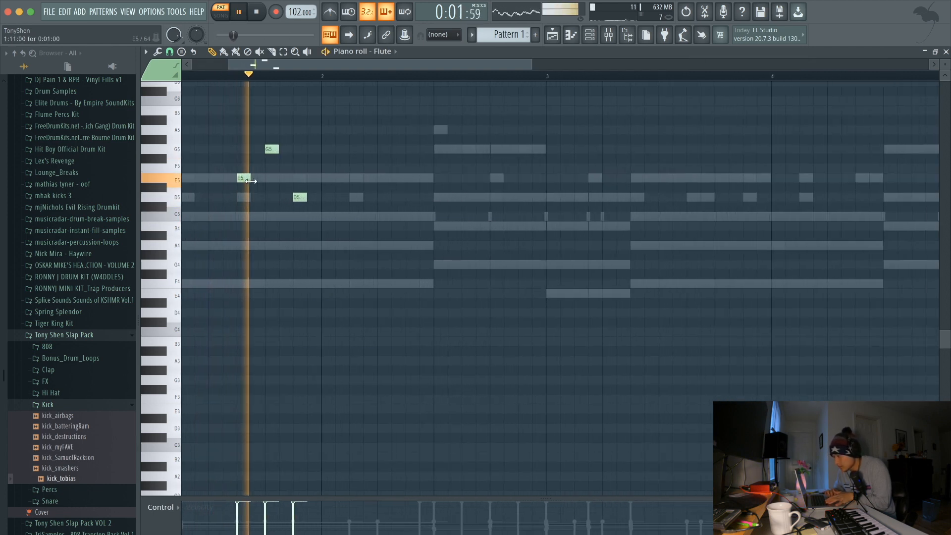
pyautogui.press('space')
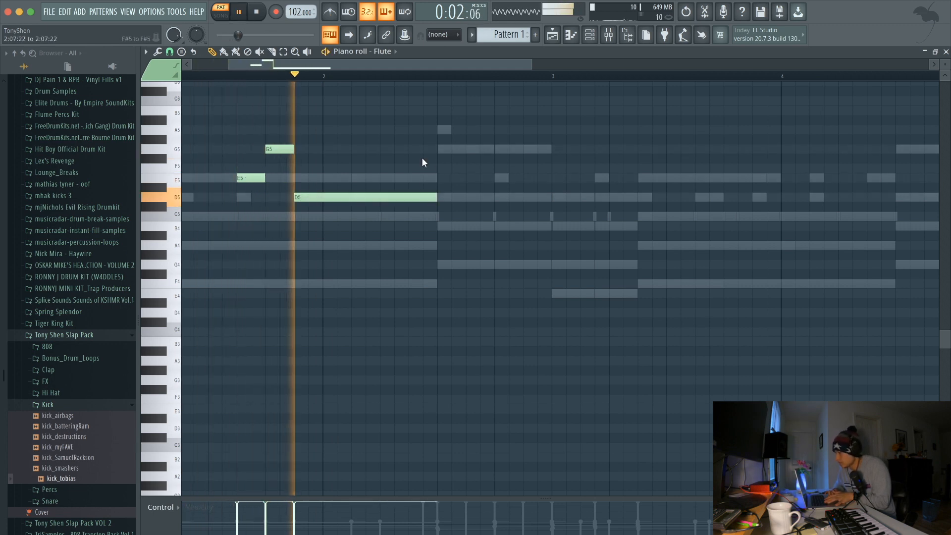
pyautogui.press('space')
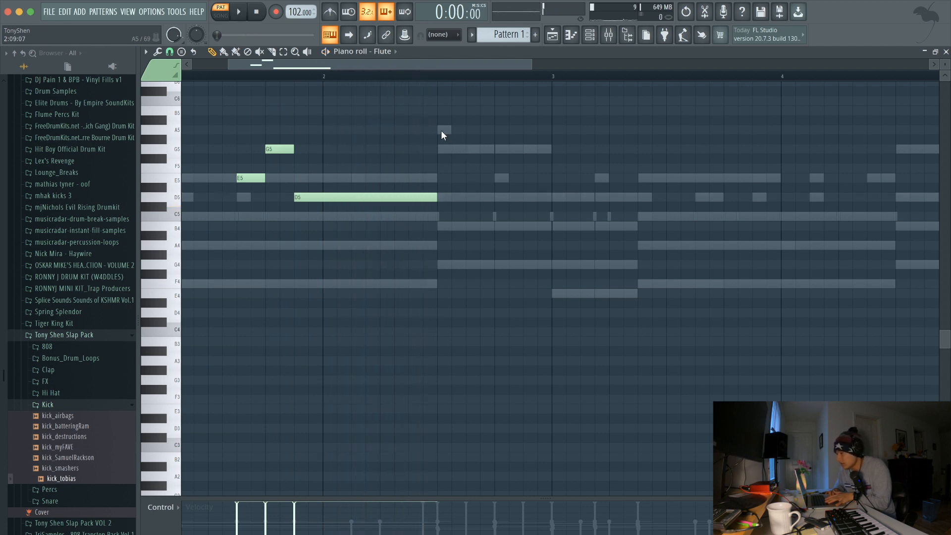
# Add two-step Flute notes A5 on step 9, G5 on step 11, E5 on step 13 and G5 on step 15 of bar 2, and replay.
pyautogui.click(443, 131)
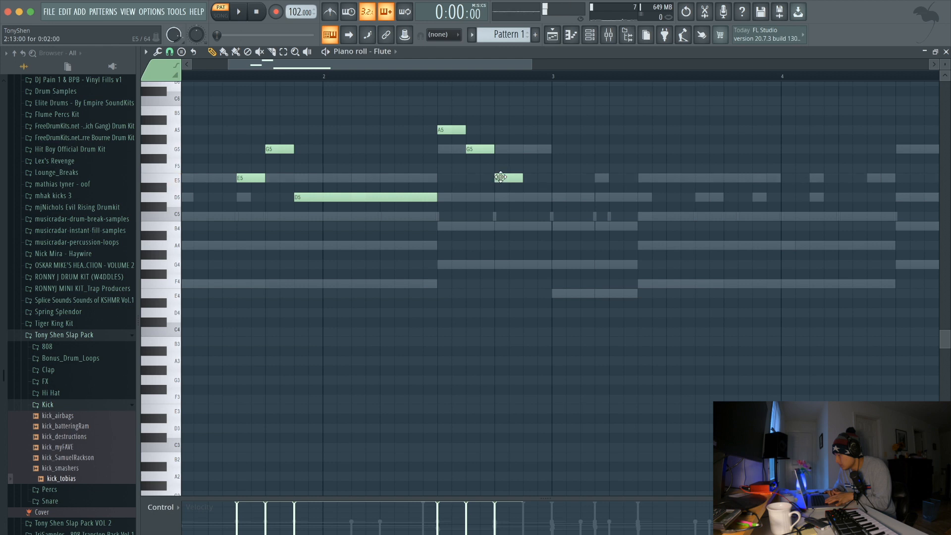
pyautogui.moveTo(466, 130); pyautogui.dragTo(451, 130)
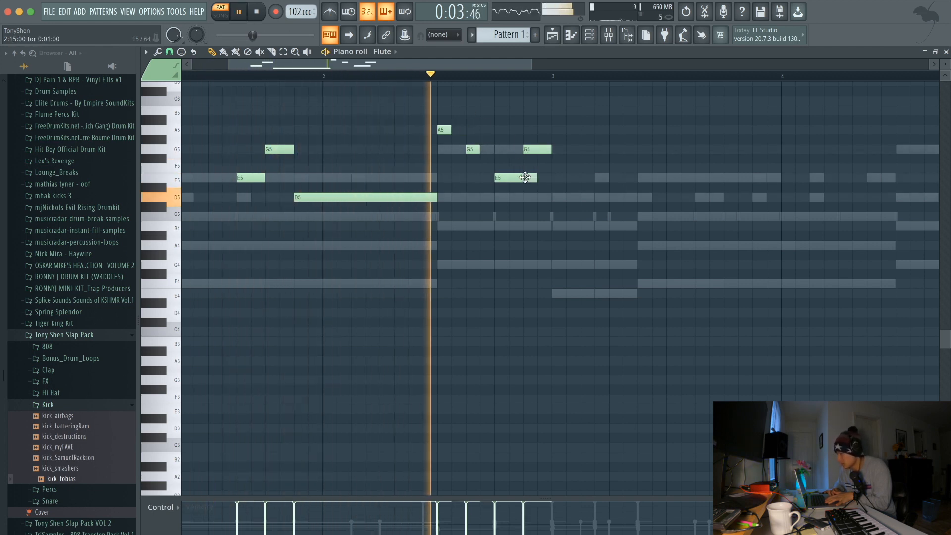
pyautogui.press('space')
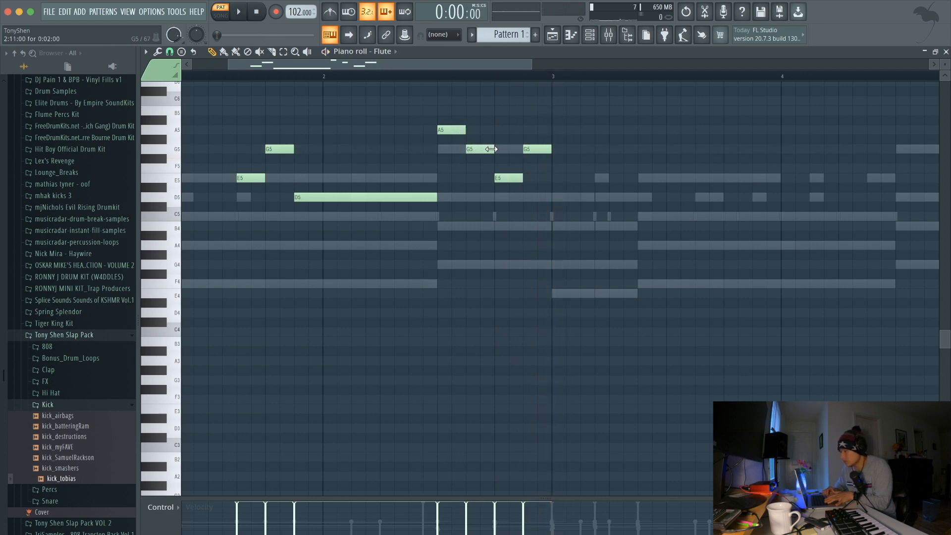
pyautogui.scroll(-2, 490, 149)
pyautogui.press('space')
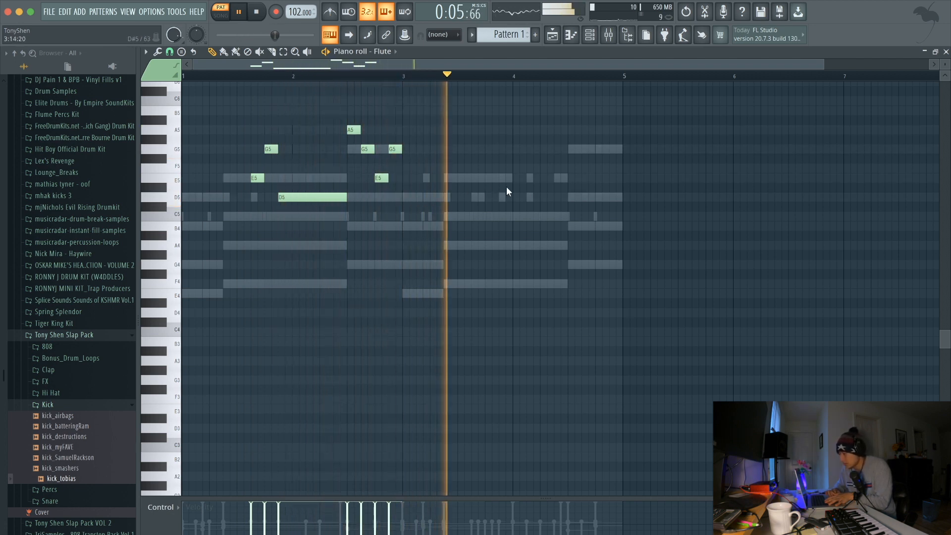
# Add a Flute note C5 on step 13 of bar 3 and lengthen it to eight steps.
pyautogui.press('space')
pyautogui.moveTo(486, 178); pyautogui.dragTo(486, 221)
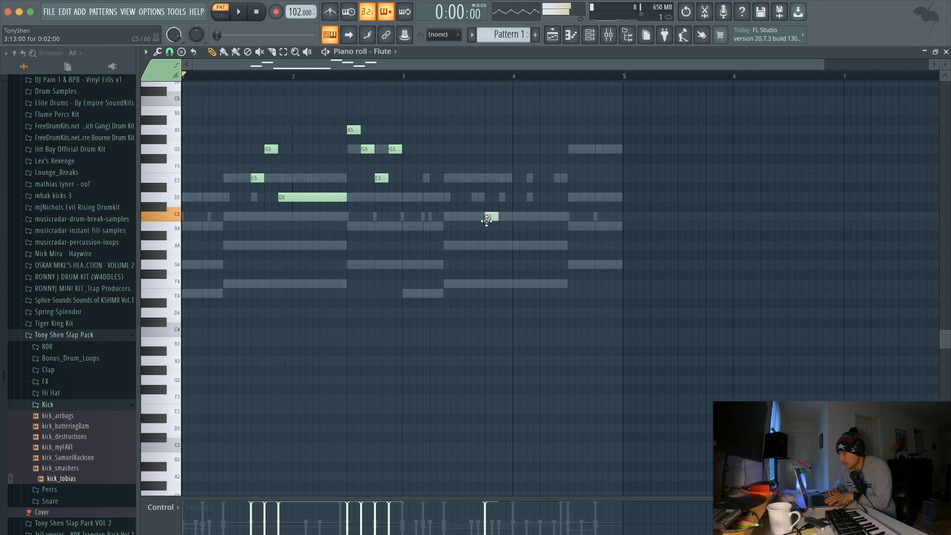
pyautogui.press('space')
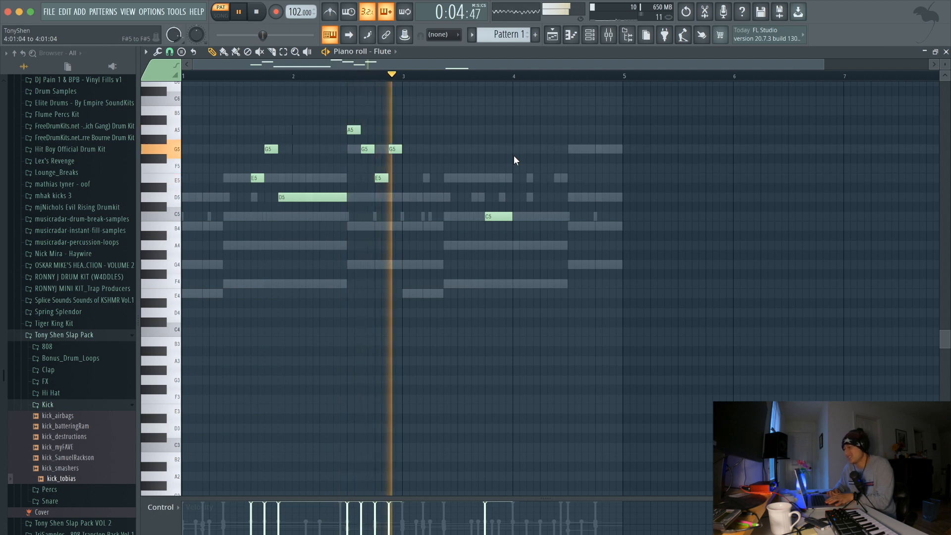
pyautogui.keyDown('ctrl'); pyautogui.scroll(2, 514, 156); pyautogui.keyUp('ctrl')
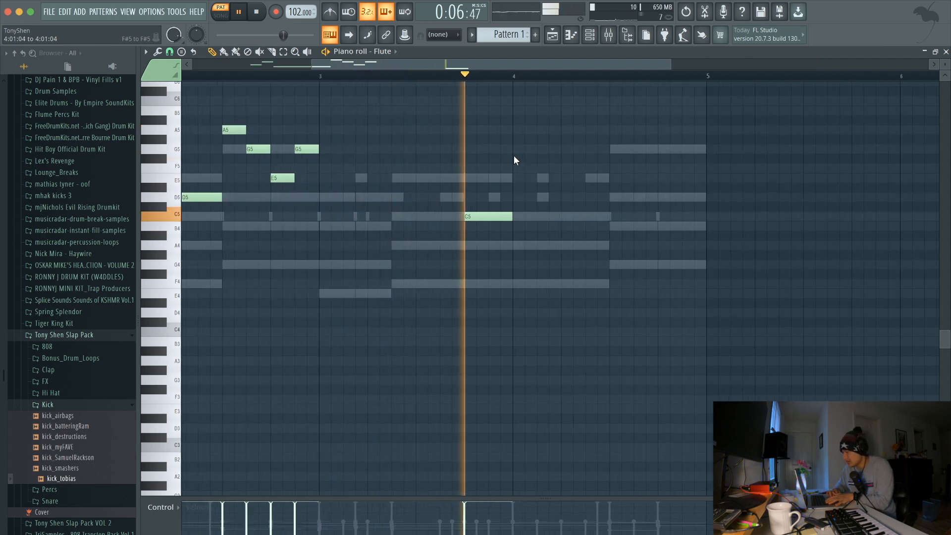
pyautogui.press('space')
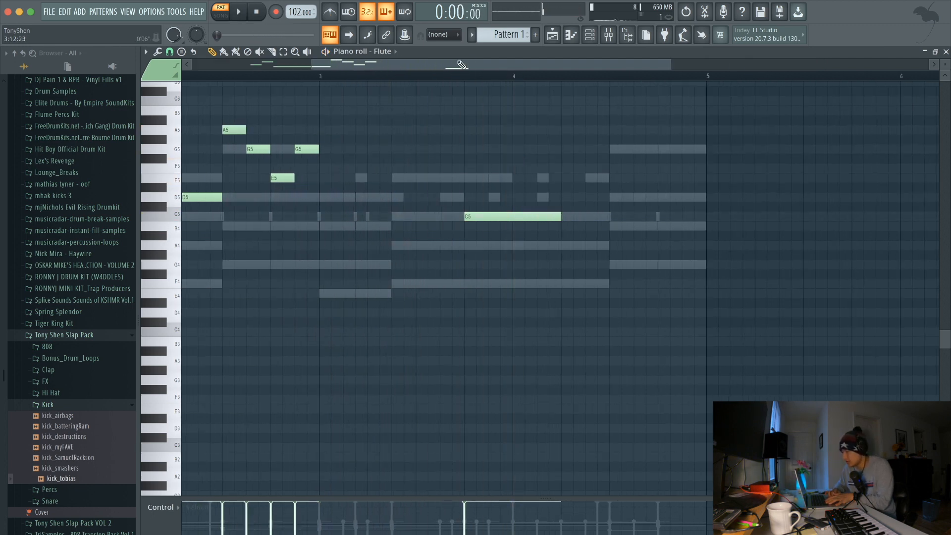
# Add four-step Flute notes F5 on step 9 and E5 on step 13 of bar 4, and play the melody.
pyautogui.press('space')
pyautogui.press('space')
pyautogui.moveTo(613, 149)
pyautogui.mouseDown()
pyautogui.moveTo(612, 187)
pyautogui.moveTo(612, 168)
pyautogui.mouseUp()
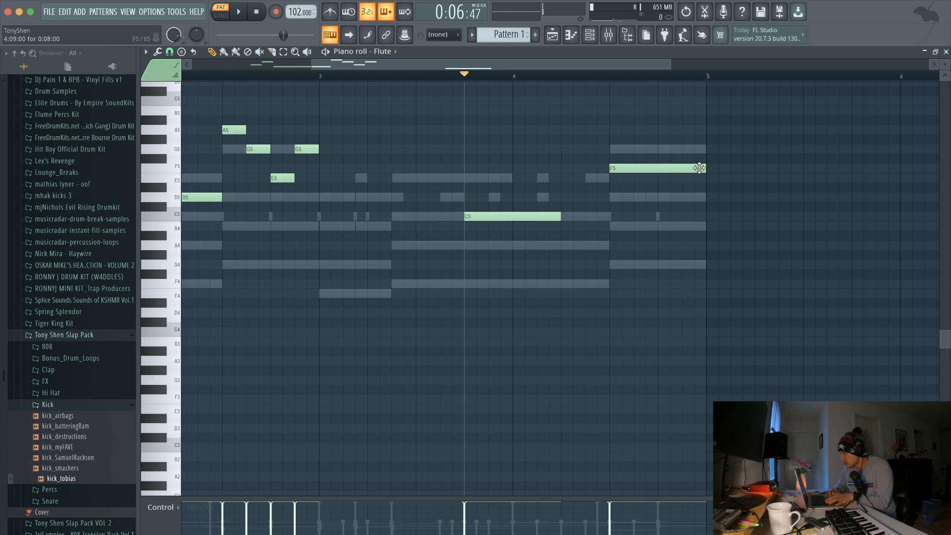
pyautogui.click(663, 179)
pyautogui.press('space')
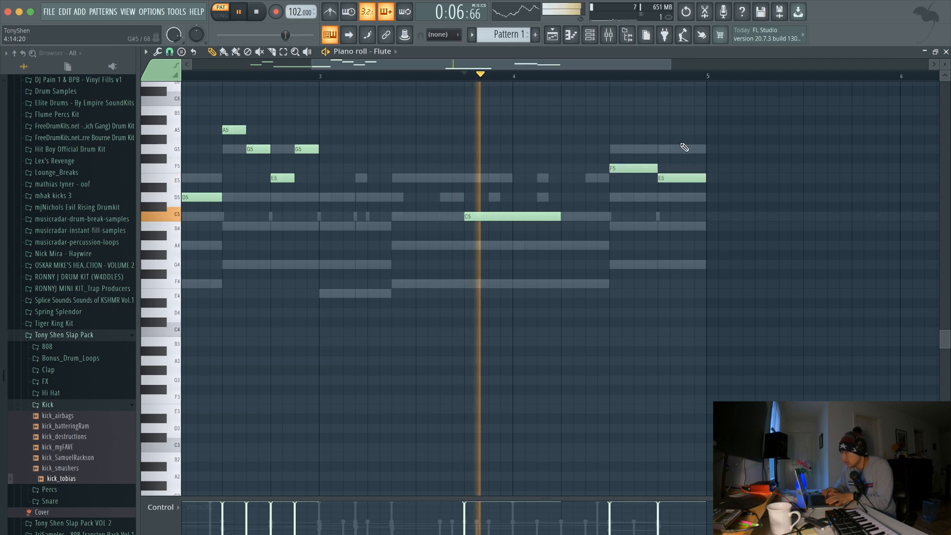
pyautogui.scroll(-3, 681, 147)
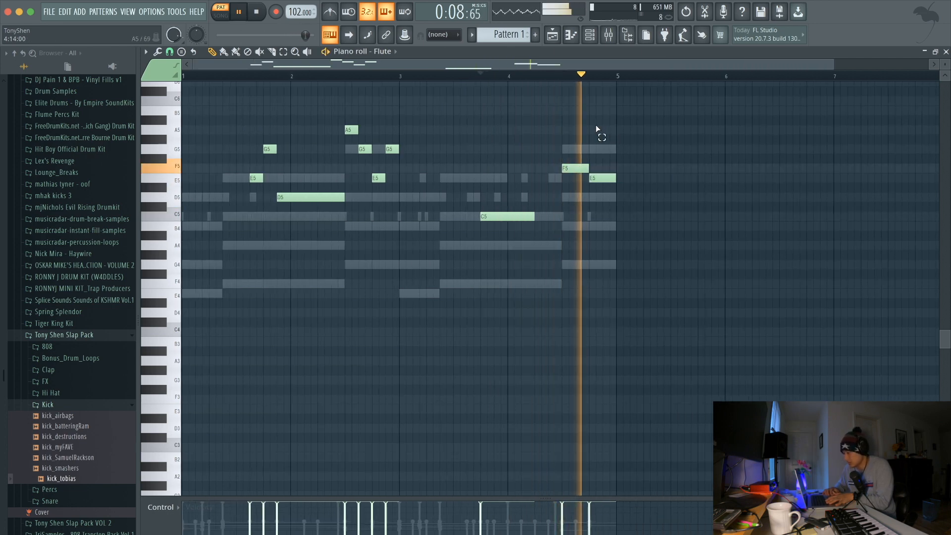
pyautogui.scroll(-1, 595, 130)
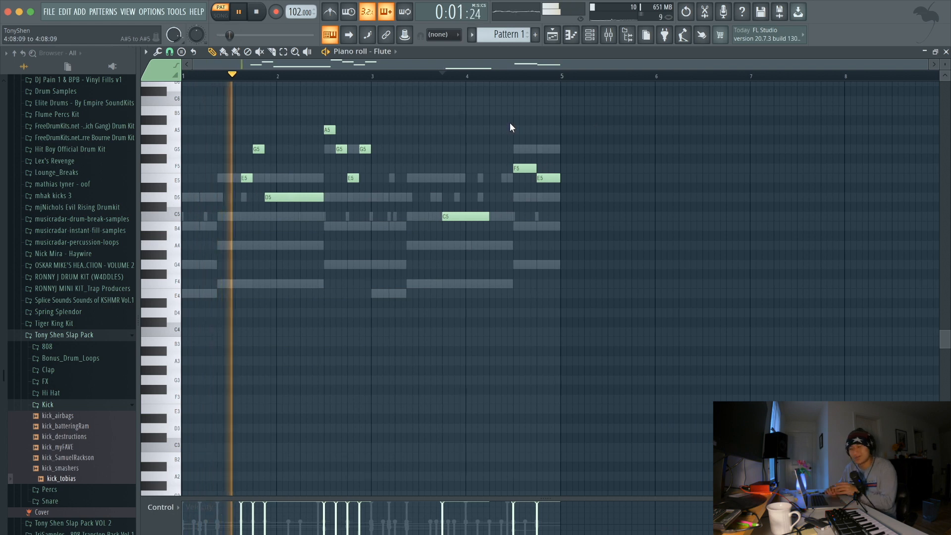
pyautogui.press('space')
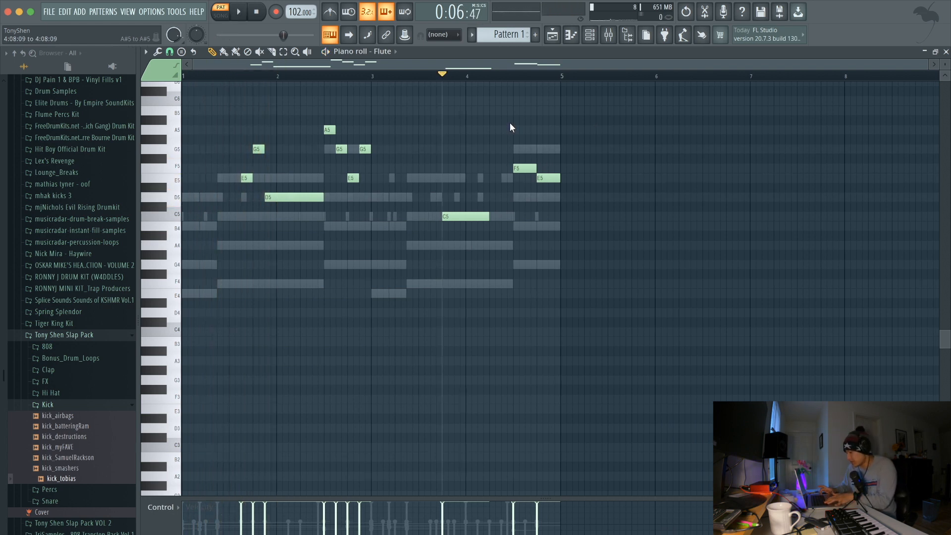
# Raise the whole Flute melody by one octave and shorten the D6 note in bar 1 to six steps during playback.
pyautogui.hotkey('ctrl', 'Up')
pyautogui.scroll(4, 510, 128)
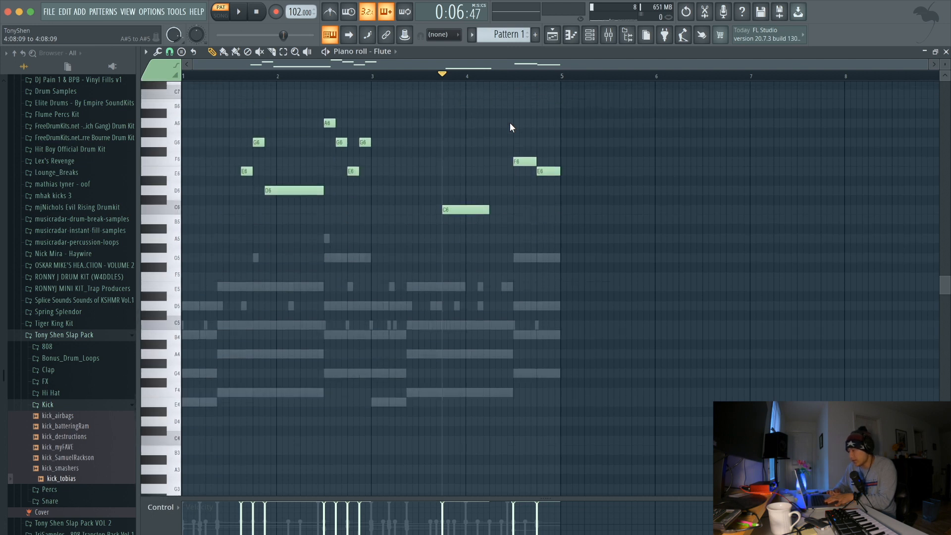
pyautogui.click(241, 76)
pyautogui.press('space')
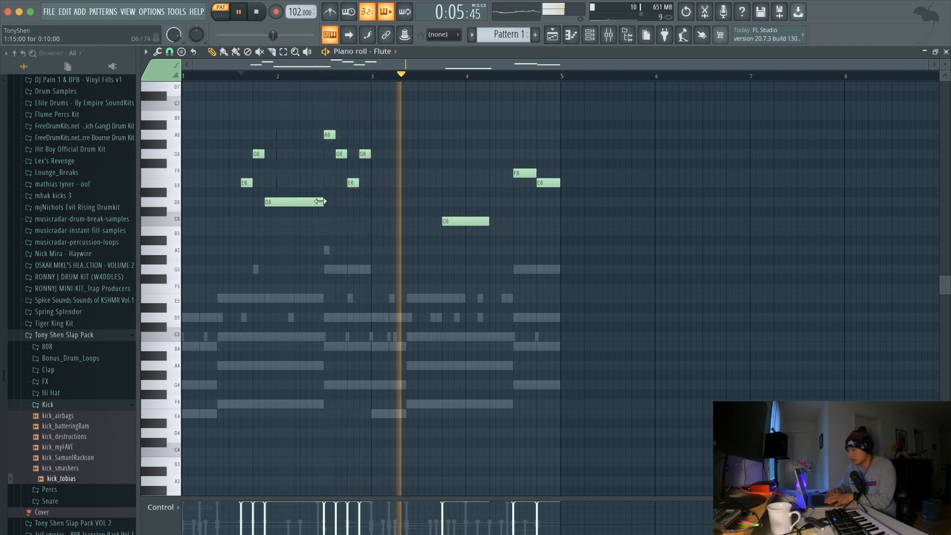
pyautogui.moveTo(329, 205); pyautogui.dragTo(300, 203)
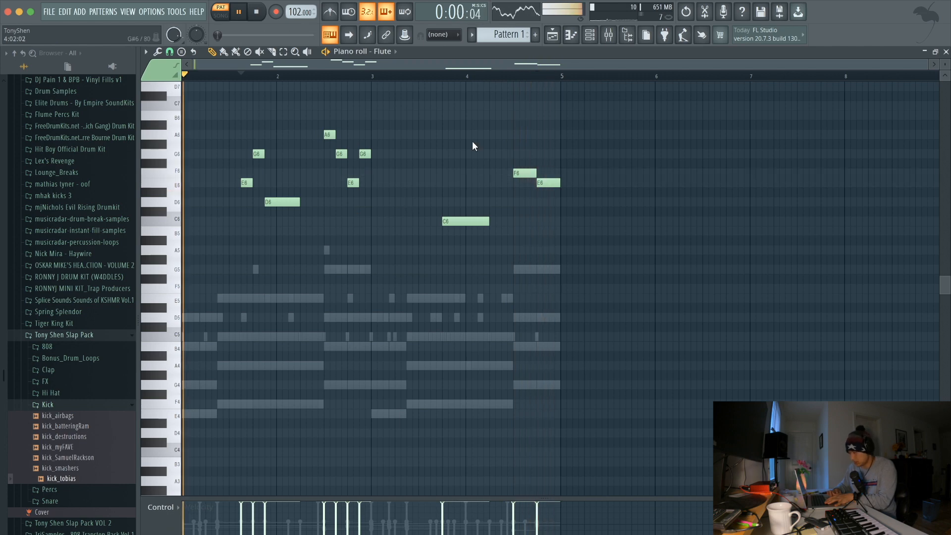
# Stop playback and route the channels from clap_c4 through Flute to consecutive mixer tracks starting at Insert 3.
pyautogui.click(590, 34)
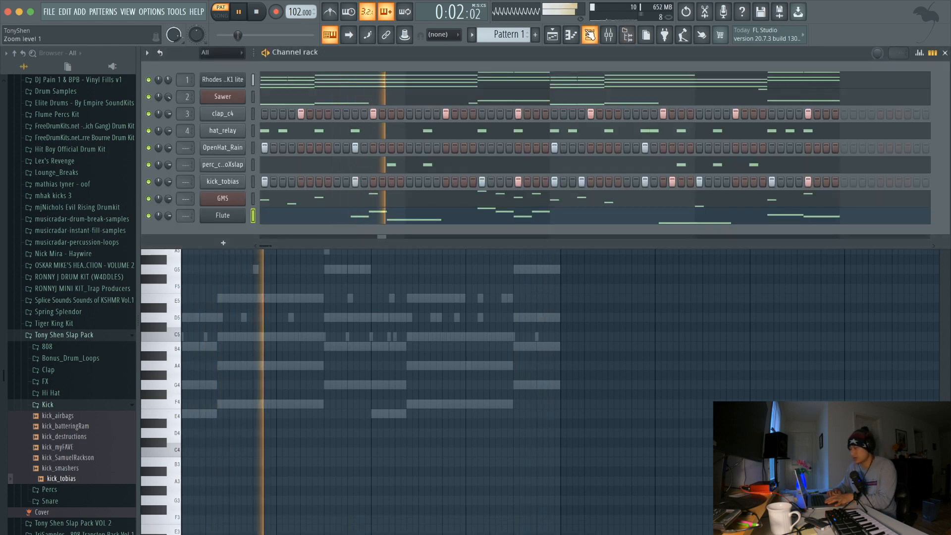
pyautogui.click(612, 34)
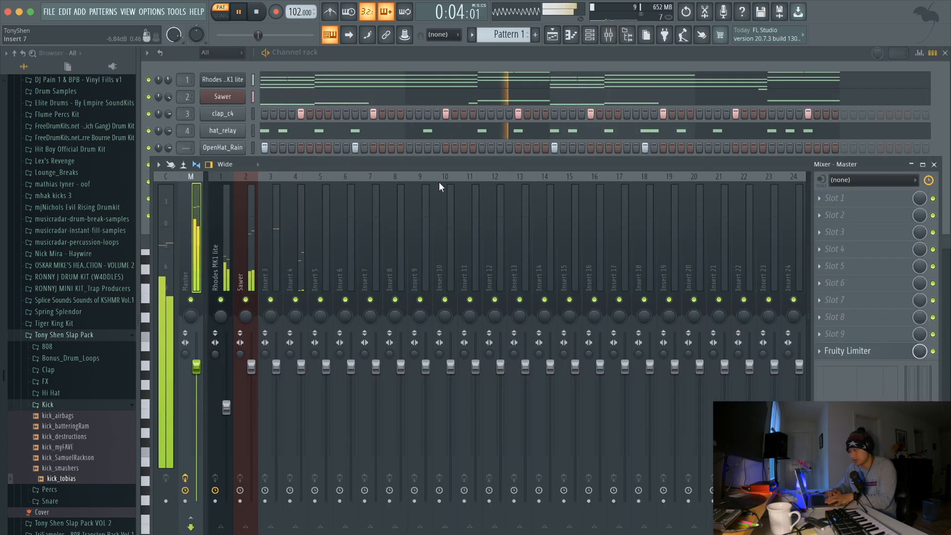
pyautogui.click(518, 48)
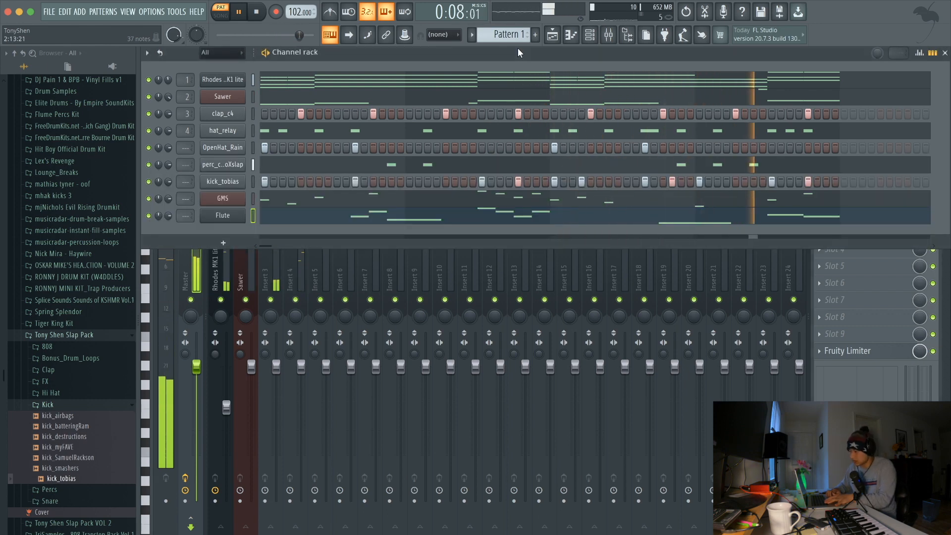
pyautogui.press('space')
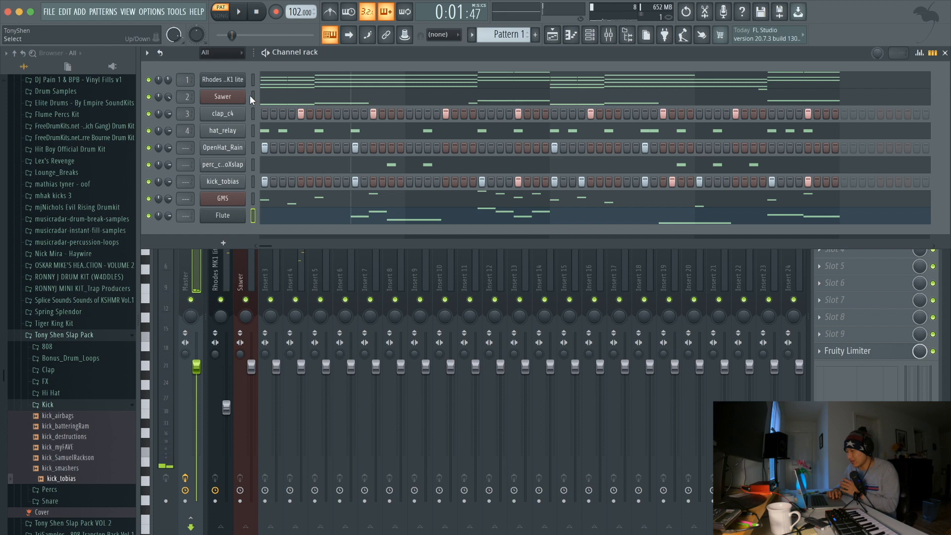
pyautogui.moveTo(252, 109); pyautogui.dragTo(245, 216)
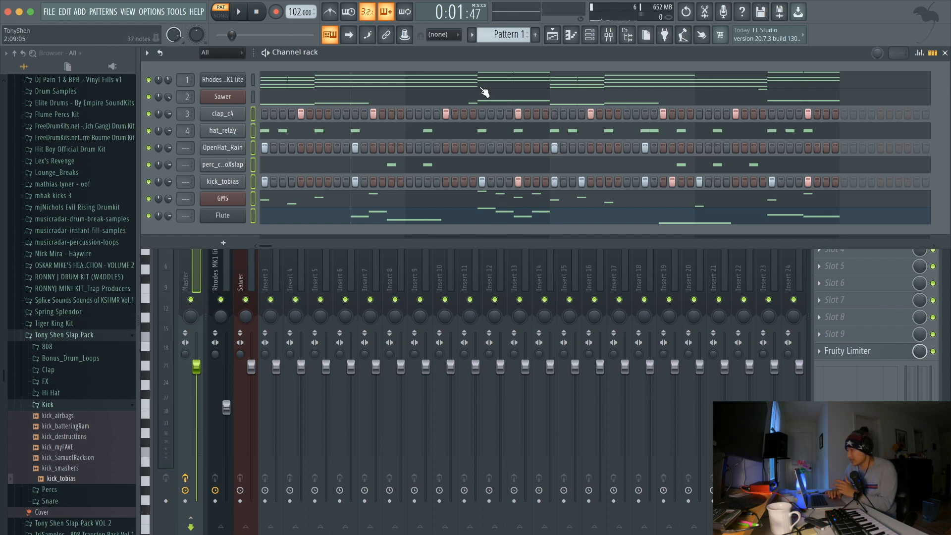
pyautogui.click(609, 36)
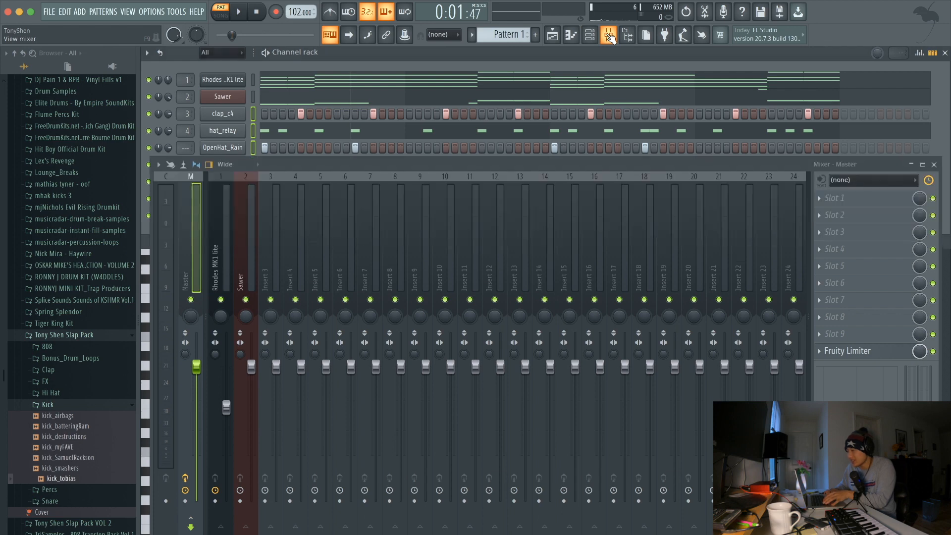
pyautogui.click(275, 228)
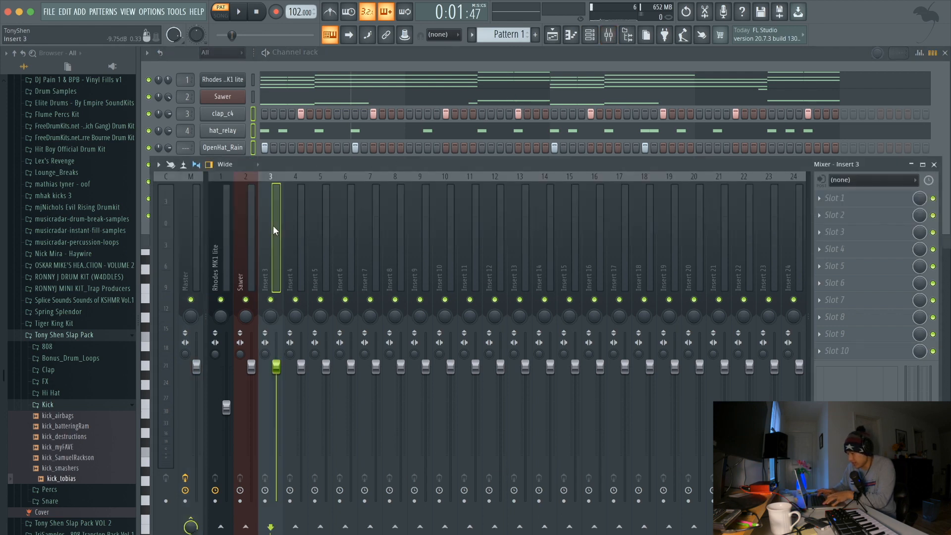
pyautogui.hotkey('ctrl', 'l')
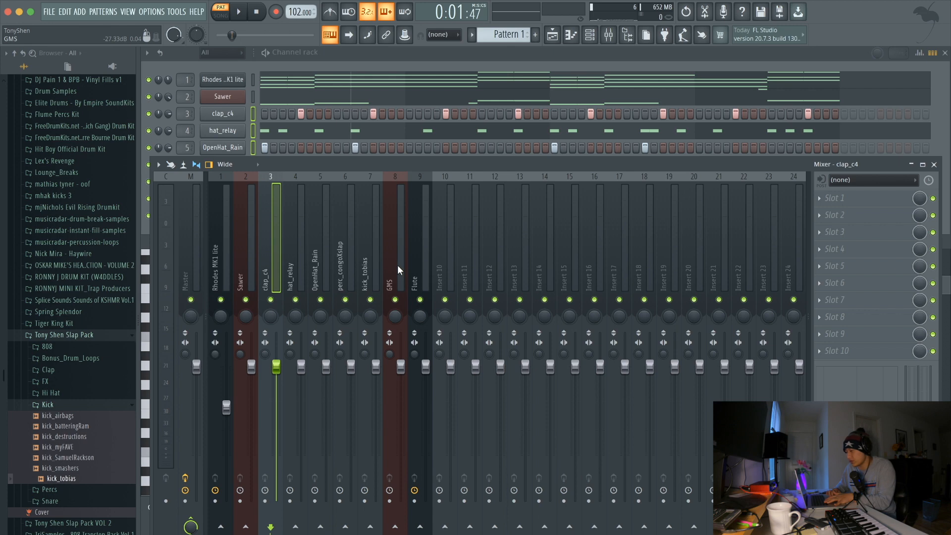
# During playback, lower the Flute mixer track's volume to 64% (-8.9 dB) and slightly reduce the GMS track's volume.
pyautogui.press('space')
pyautogui.moveTo(426, 367); pyautogui.dragTo(426, 415)
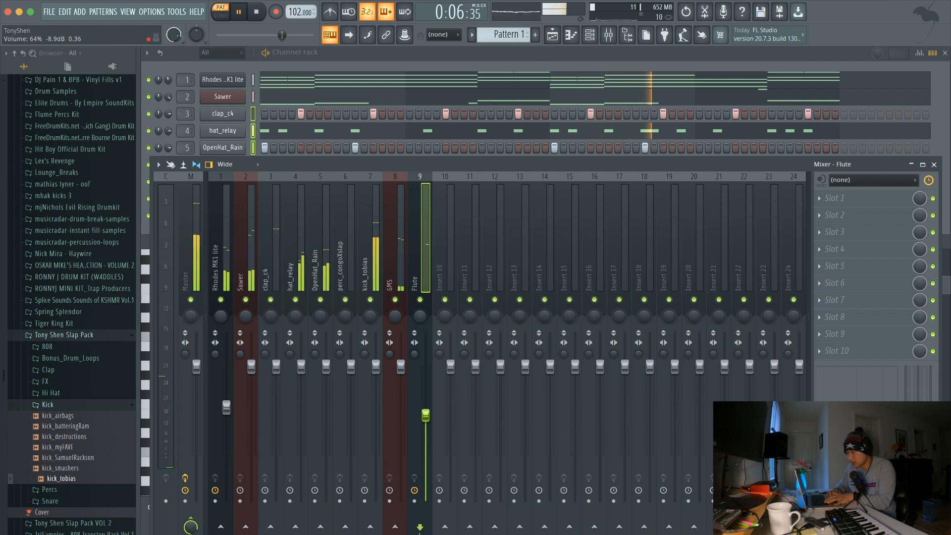
pyautogui.click(401, 278)
pyautogui.moveTo(401, 367); pyautogui.dragTo(400, 381)
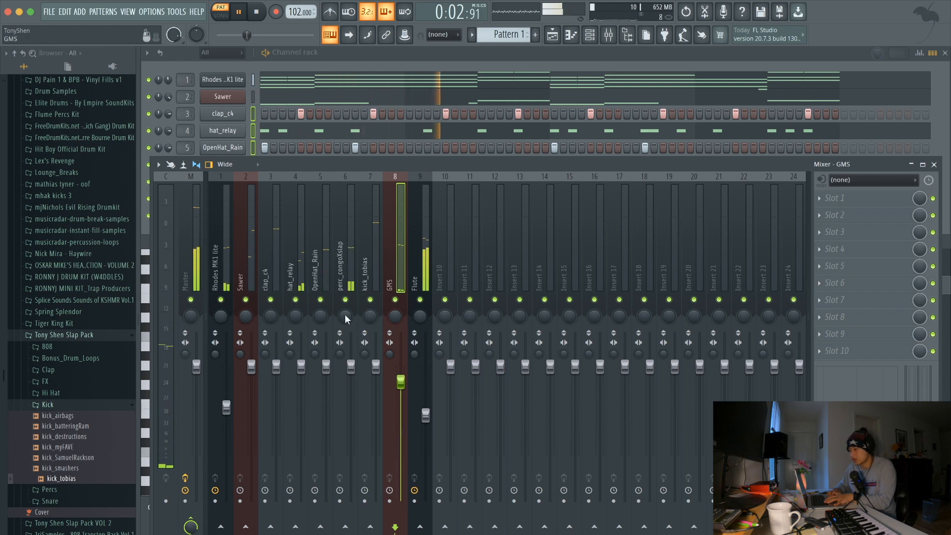
# Add Fruity Parametric EQ 2 to the Rhodes MK1 lite mixer track and cut the lows with band 1 at 247 Hz, -17.4 dB.
pyautogui.click(224, 249)
pyautogui.click(838, 198)
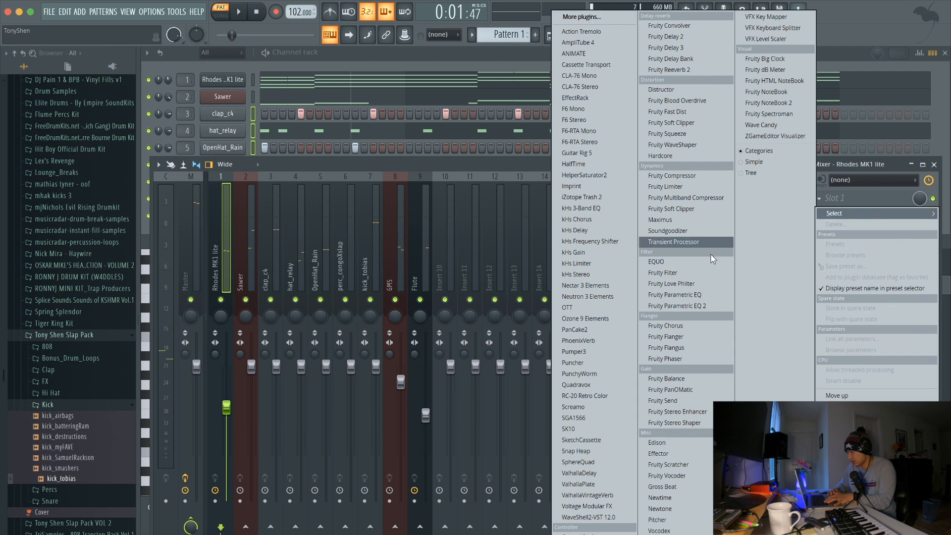
pyautogui.click(668, 304)
pyautogui.moveTo(254, 229); pyautogui.dragTo(298, 265)
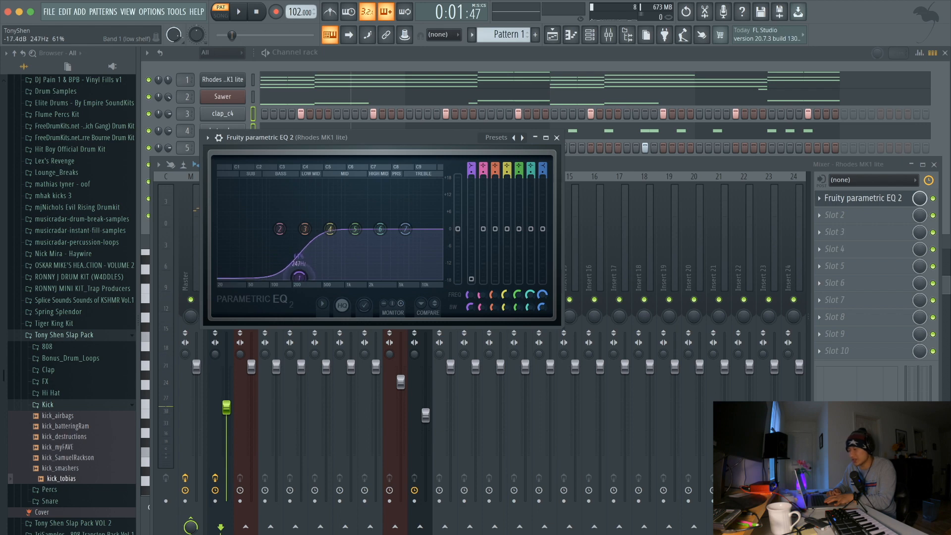
pyautogui.press('space')
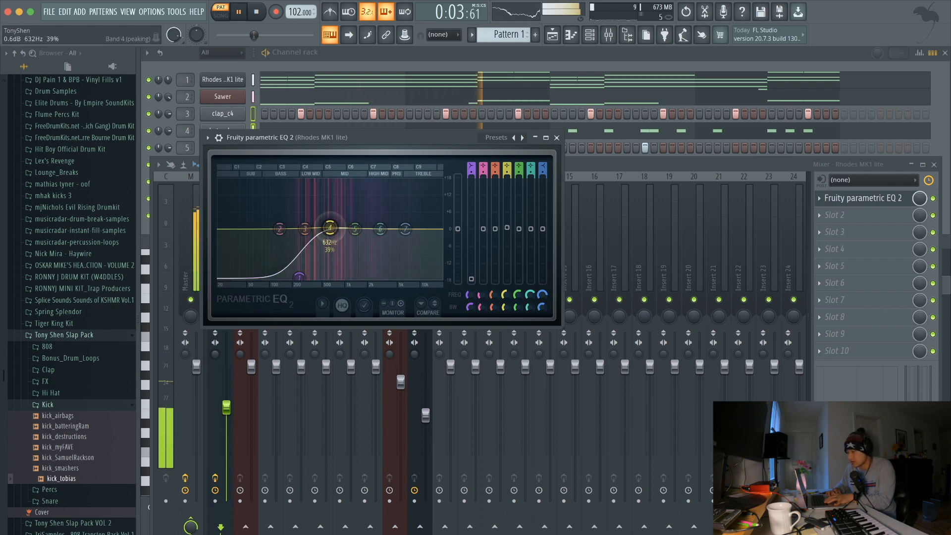
pyautogui.click(557, 138)
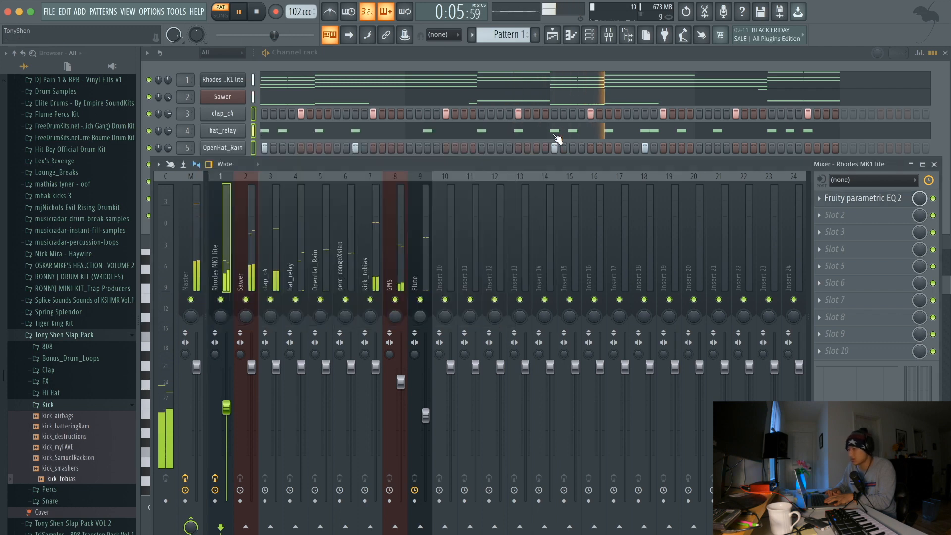
# Lower the Flute mixer track's volume to 57% (-10.6 dB) and stop playback.
pyautogui.click(426, 271)
pyautogui.moveTo(426, 415); pyautogui.dragTo(425, 424)
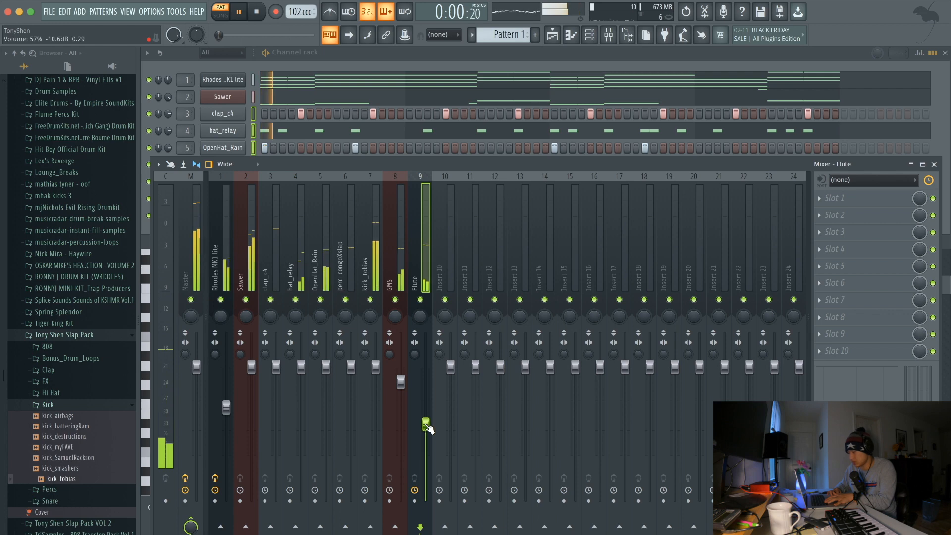
pyautogui.press('space')
# Add Fruity Reeverb 2 to the Flute mixer track with a room size of 64 and a slightly reduced wet level.
pyautogui.click(856, 202)
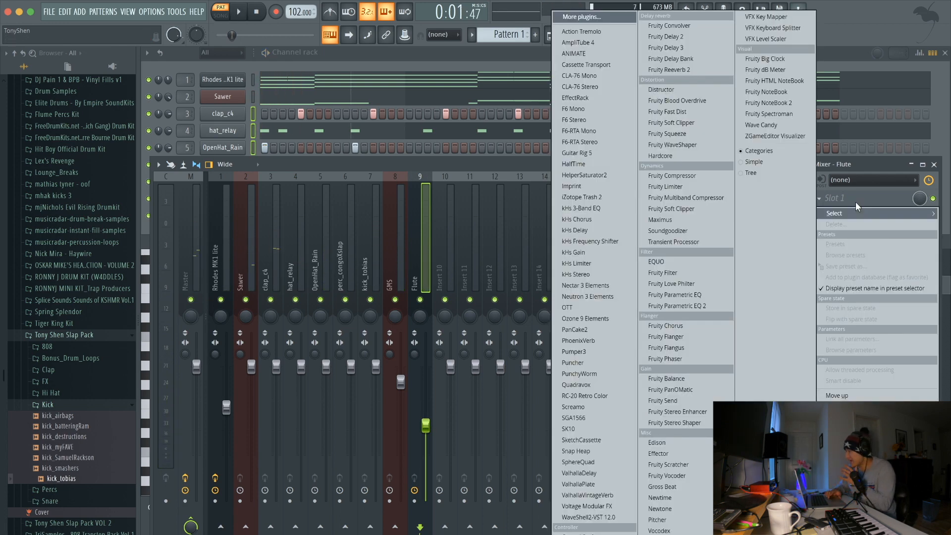
pyautogui.click(716, 70)
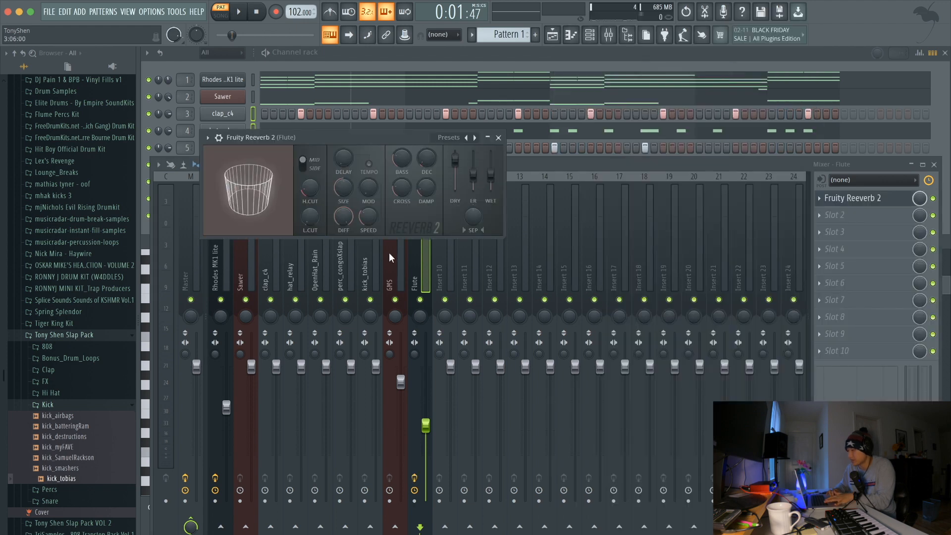
pyautogui.press('space')
pyautogui.press('space')
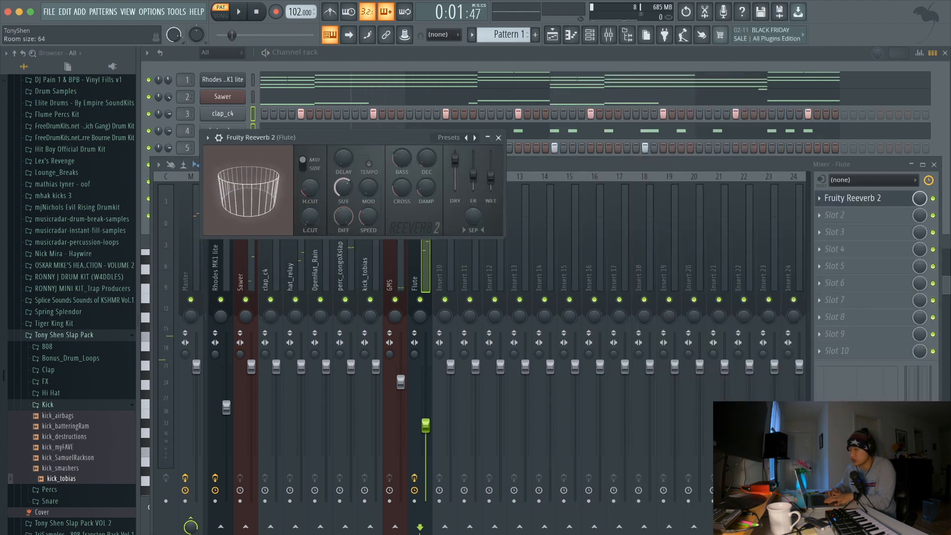
pyautogui.moveTo(490, 176); pyautogui.dragTo(491, 181)
pyautogui.click(498, 138)
# During playback, raise the clap_c4 mixer track's volume to 102% (0.4 dB), stop, and select the kick_tobias track.
pyautogui.press('space')
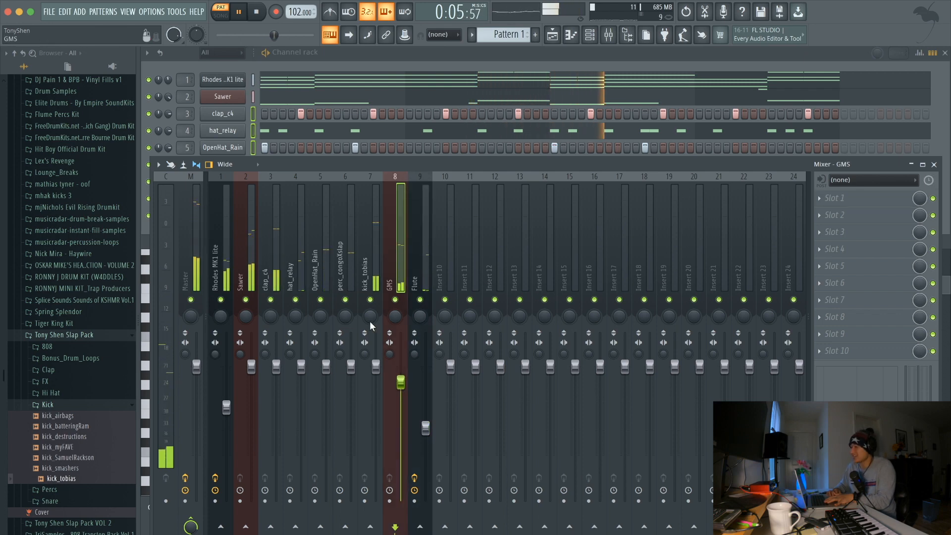
pyautogui.click(274, 264)
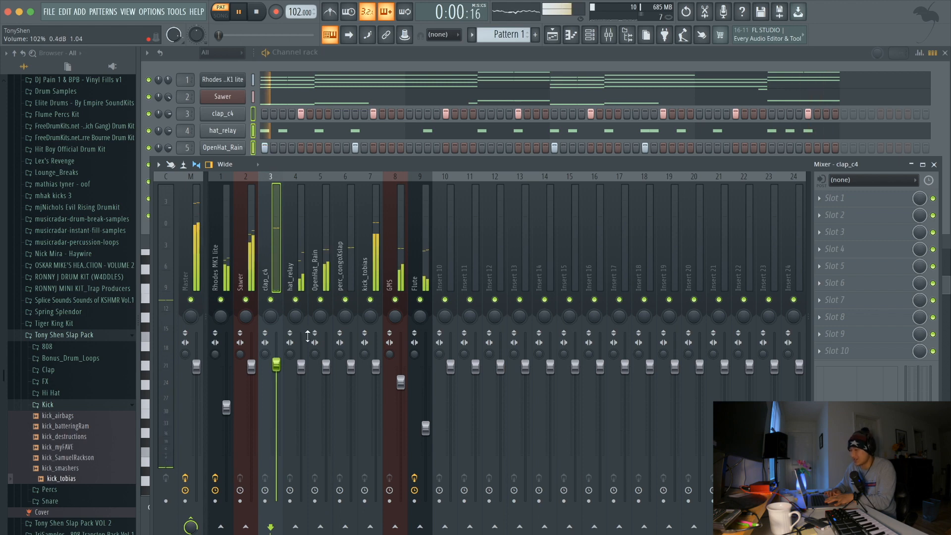
pyautogui.press('space')
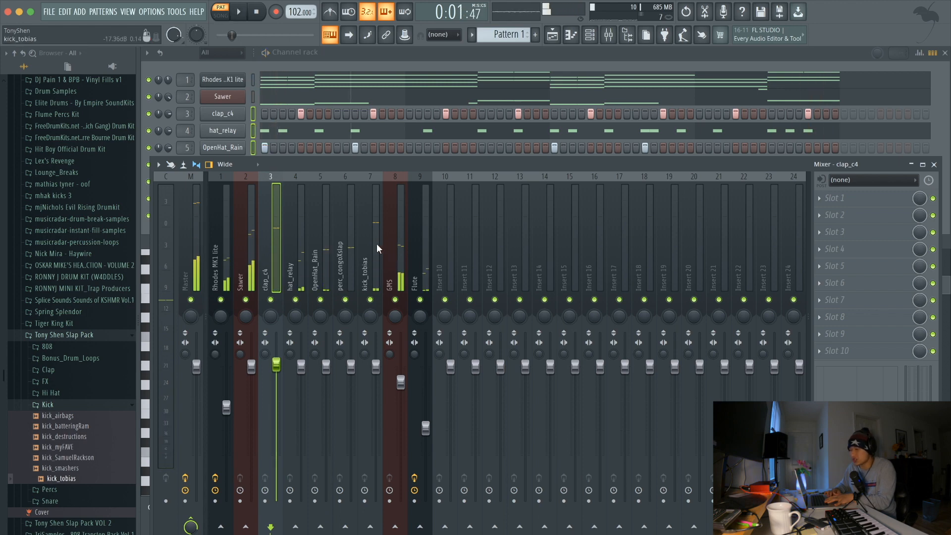
pyautogui.click(375, 242)
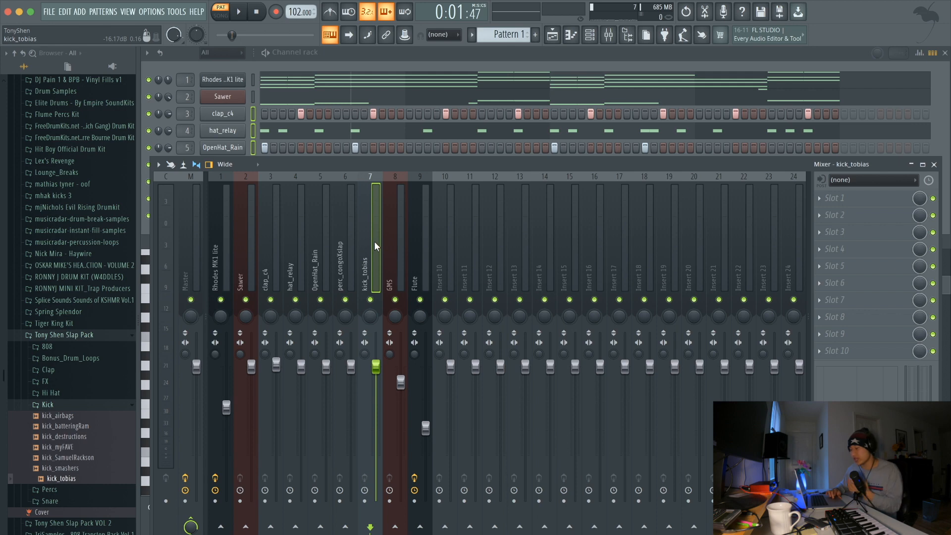
# Place Pattern 1 at bar 1 of Track 1 in the playlist and split the pattern by channel.
pyautogui.click(555, 34)
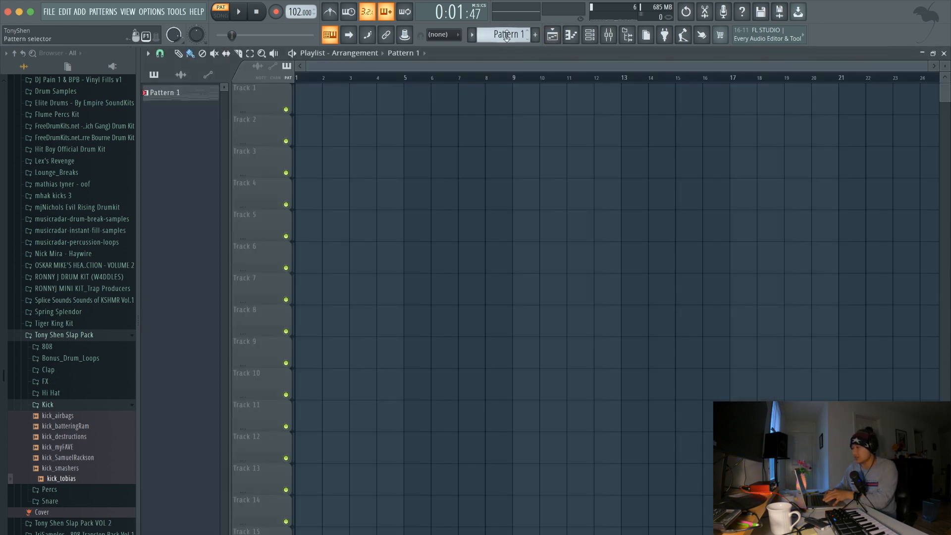
pyautogui.click(311, 105)
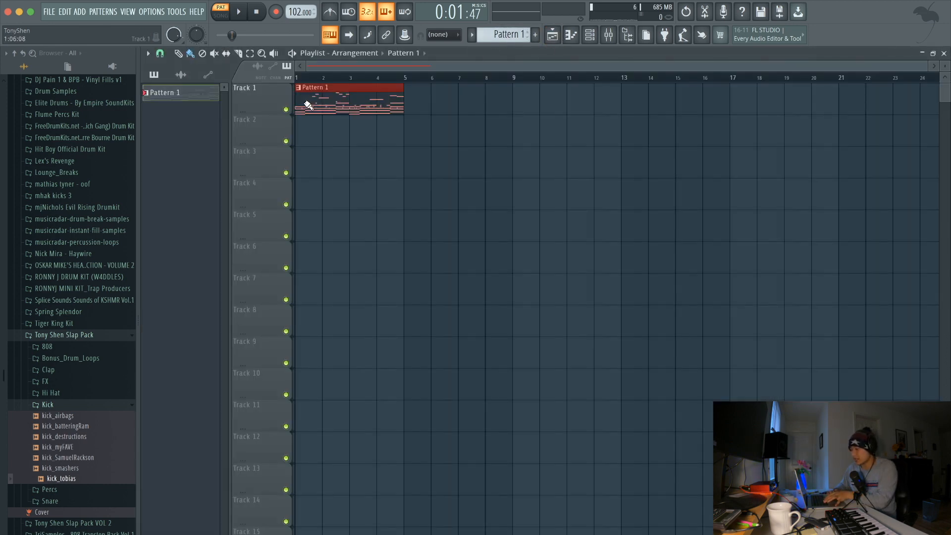
pyautogui.click(499, 34)
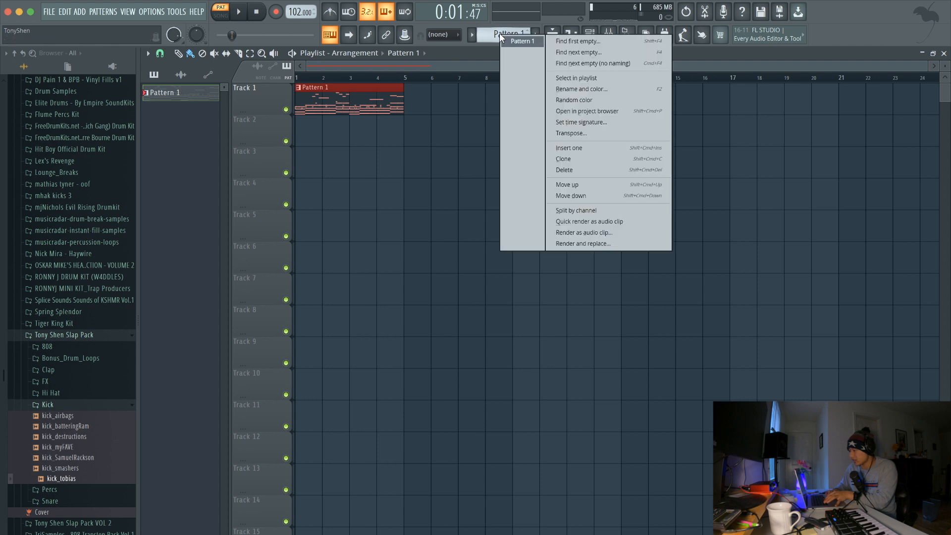
pyautogui.click(557, 214)
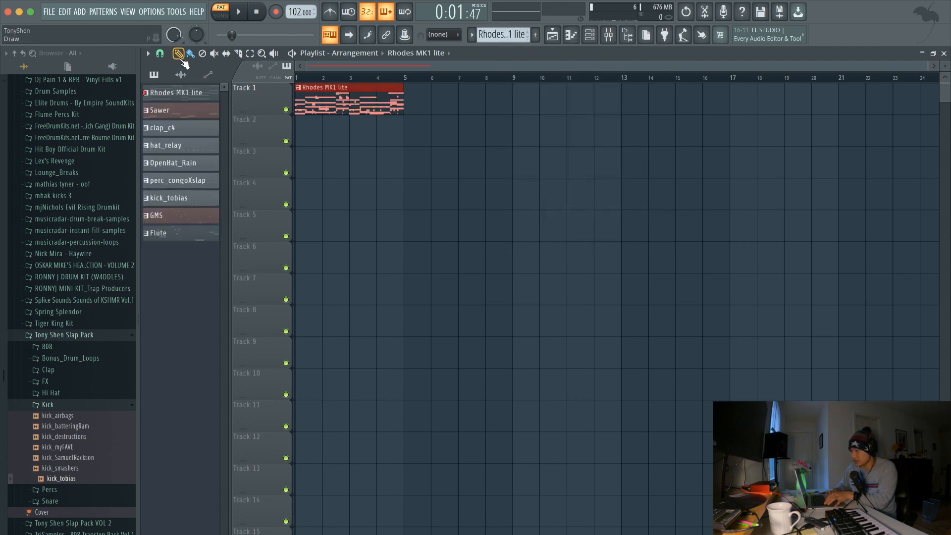
# Arrange the split clips on Tracks 1 to 9: GMS, Flute, Rhodes MK1 lite, Sawer, clap_c4, hat_relay, OpenHat_Rain, perc_congoXslap and kick_tobias.
pyautogui.click(381, 159)
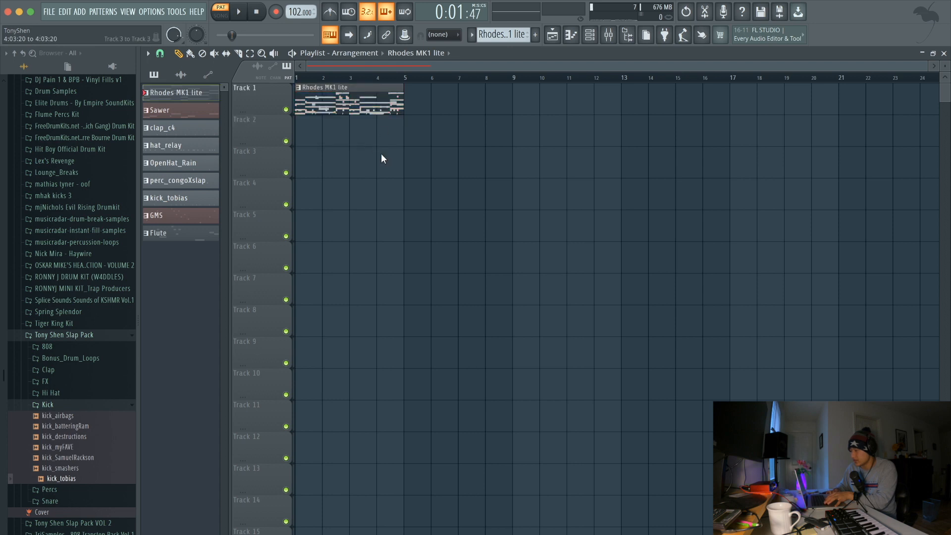
pyautogui.moveTo(337, 108); pyautogui.dragTo(307, 178)
pyautogui.moveTo(320, 104); pyautogui.dragTo(309, 198)
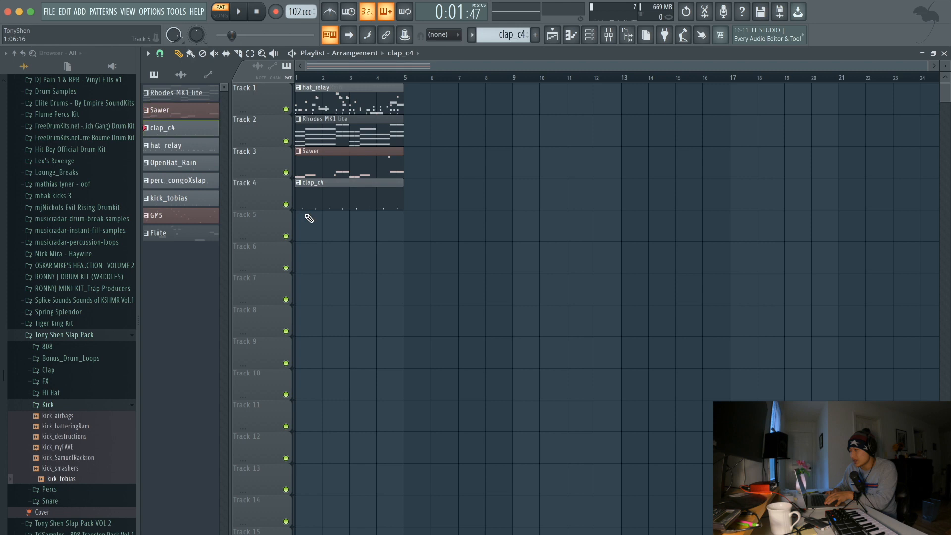
pyautogui.moveTo(323, 96); pyautogui.dragTo(317, 226)
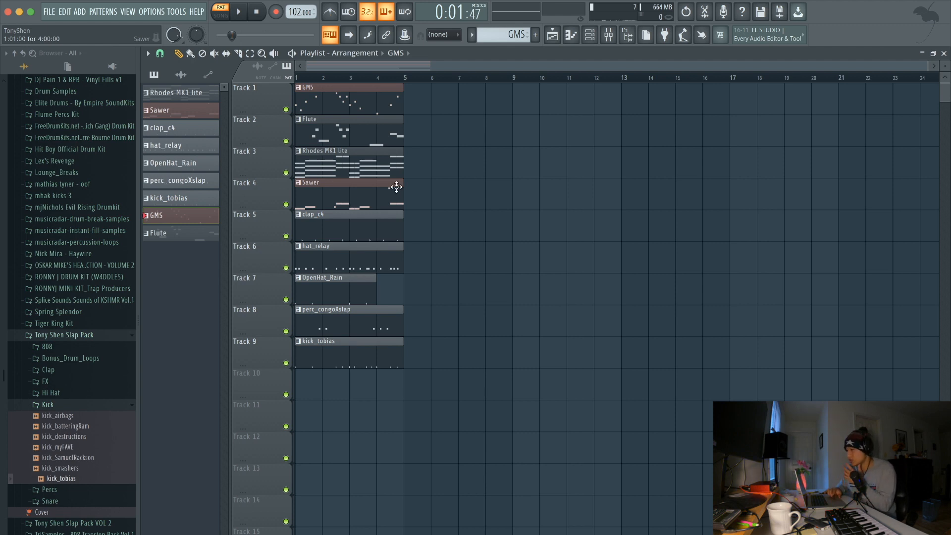
# Render the Sawer pattern as a 16-bit stereo WAV audio clip with 32-point sinc resampling and dismiss the audio device message.
pyautogui.click(590, 35)
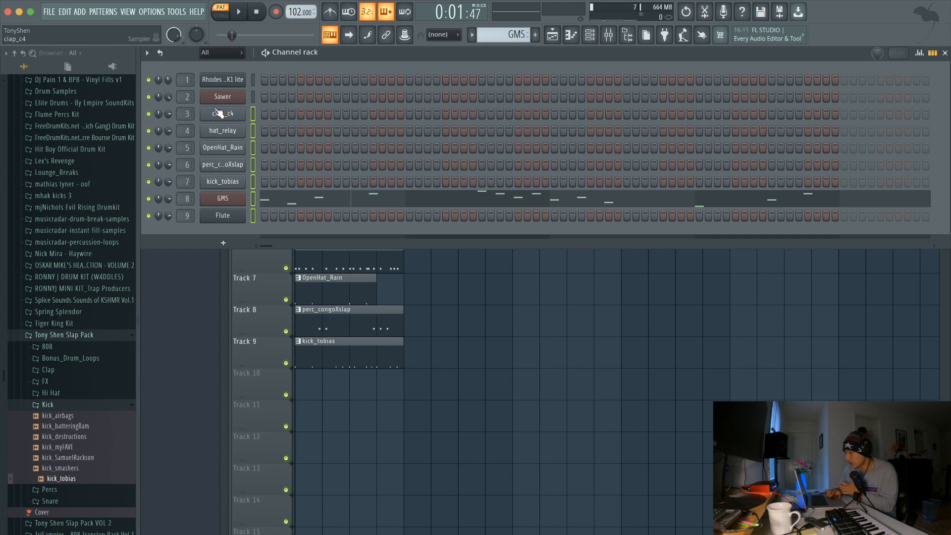
pyautogui.click(553, 35)
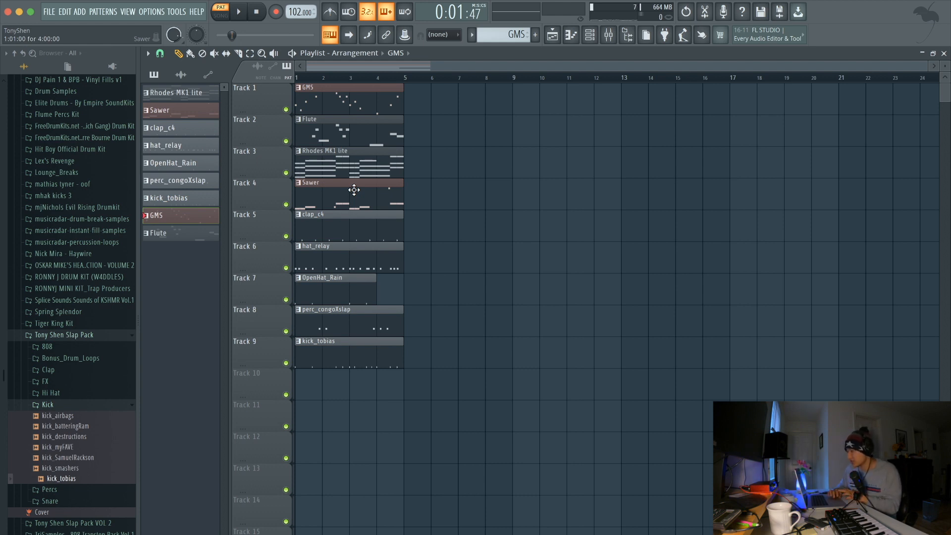
pyautogui.click(507, 37)
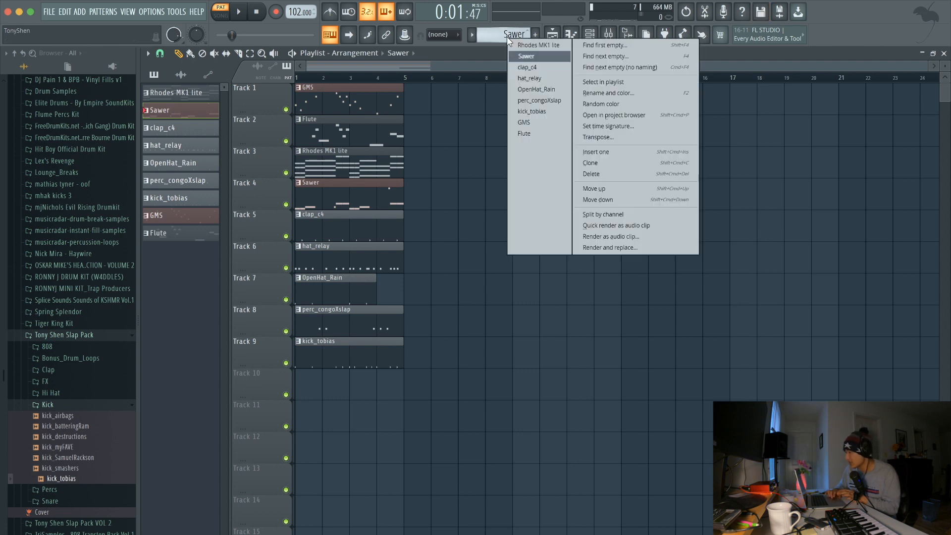
pyautogui.click(610, 237)
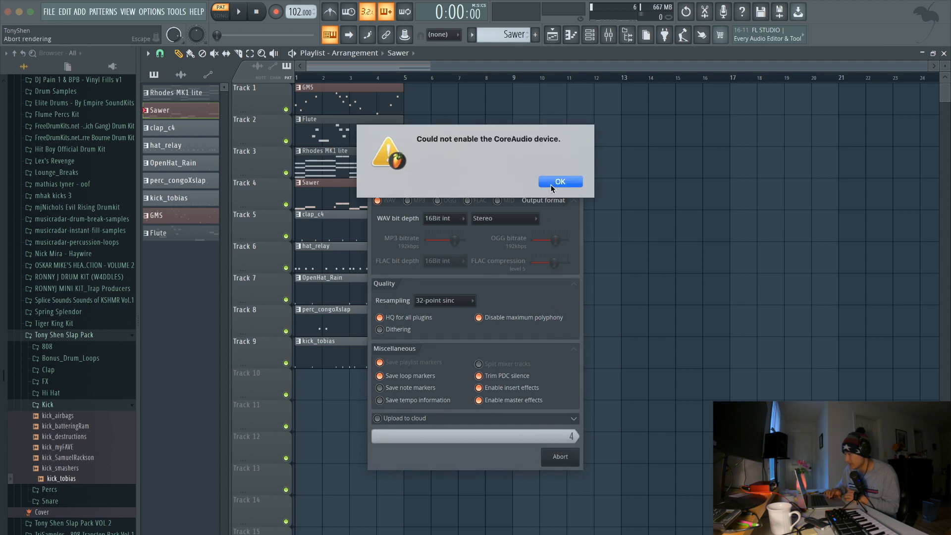
pyautogui.click(554, 182)
# Replace the Sawer pattern clip on Track 4 with the rendered Sawer audio clip at bar 1 and accept the trial plugin warning.
pyautogui.moveTo(168, 90); pyautogui.dragTo(300, 192)
pyautogui.rightClick(384, 194)
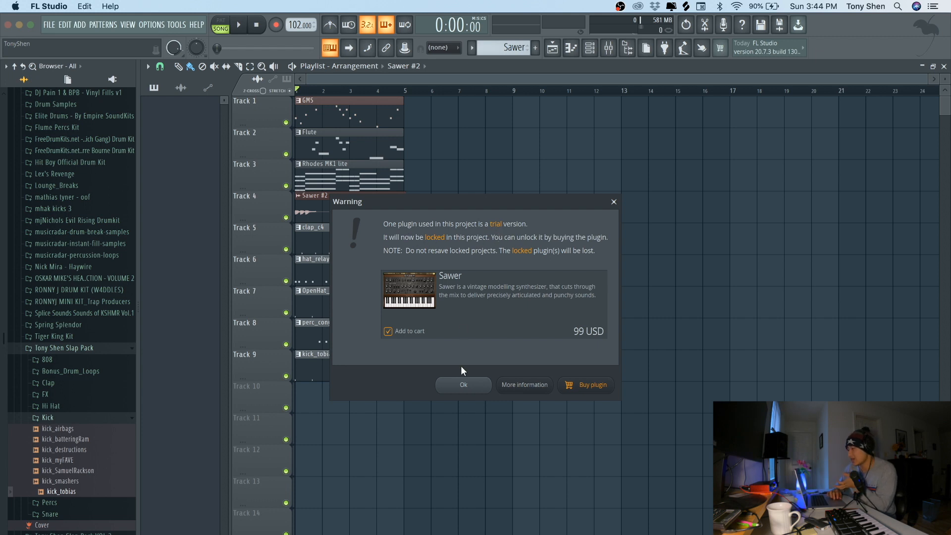
pyautogui.click(464, 386)
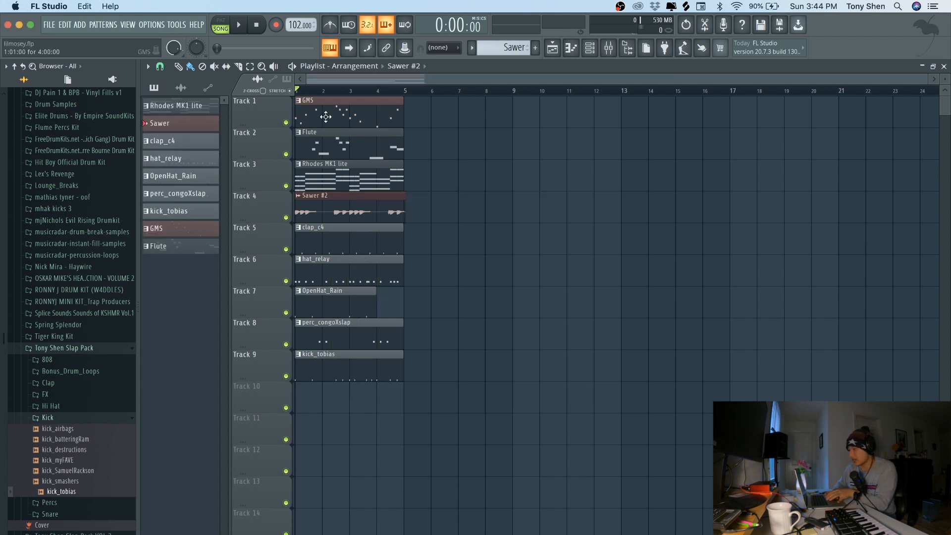
# Route the Sawer #2 audio clip to the Sawer mixer track and play the song to check it.
pyautogui.press('space')
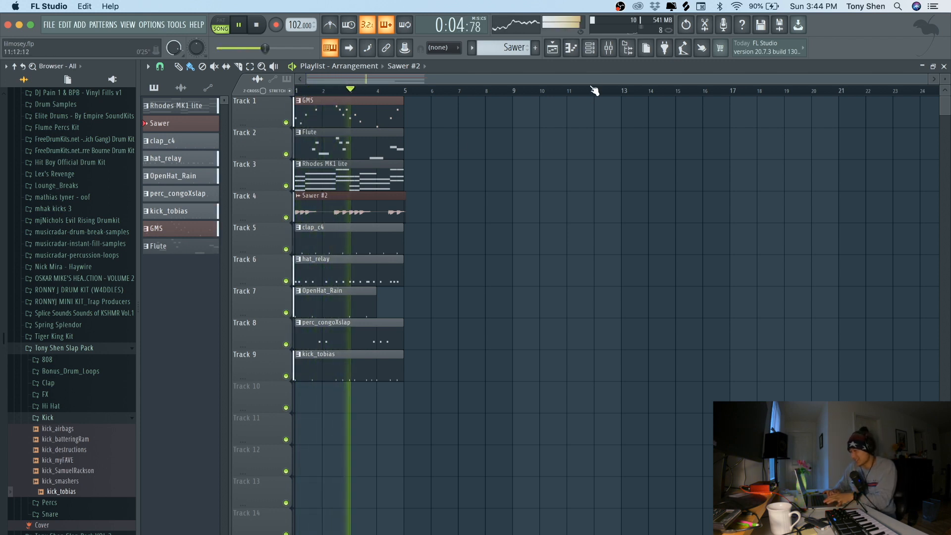
pyautogui.click(589, 48)
pyautogui.press('space')
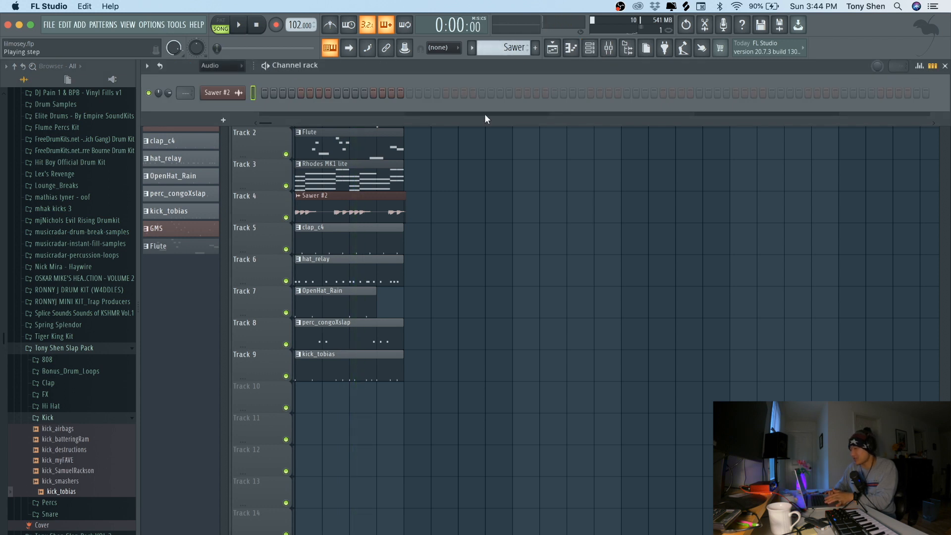
pyautogui.click(609, 48)
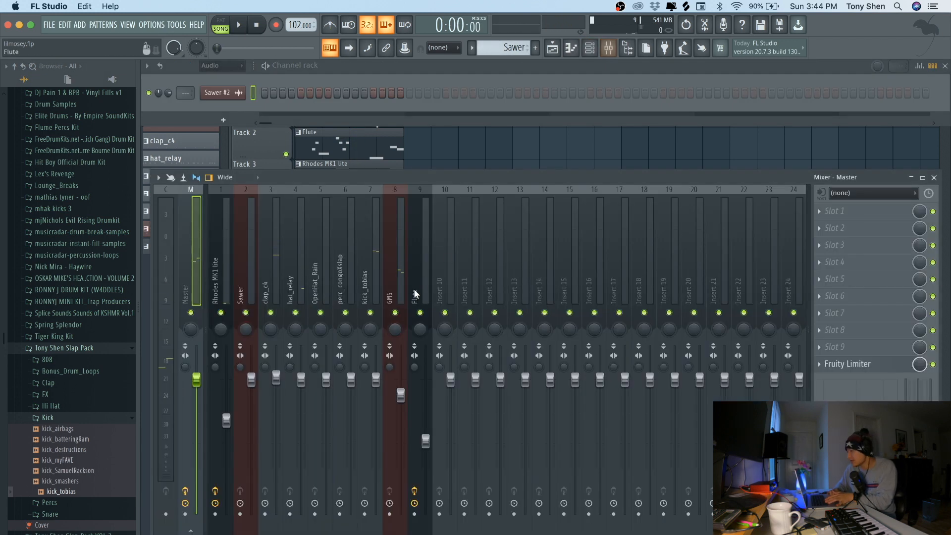
pyautogui.click(244, 244)
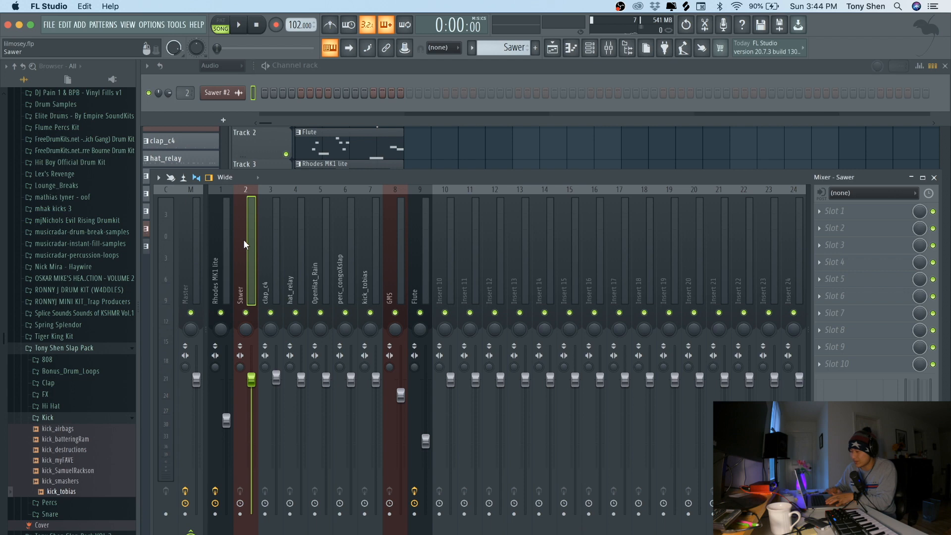
pyautogui.press('space')
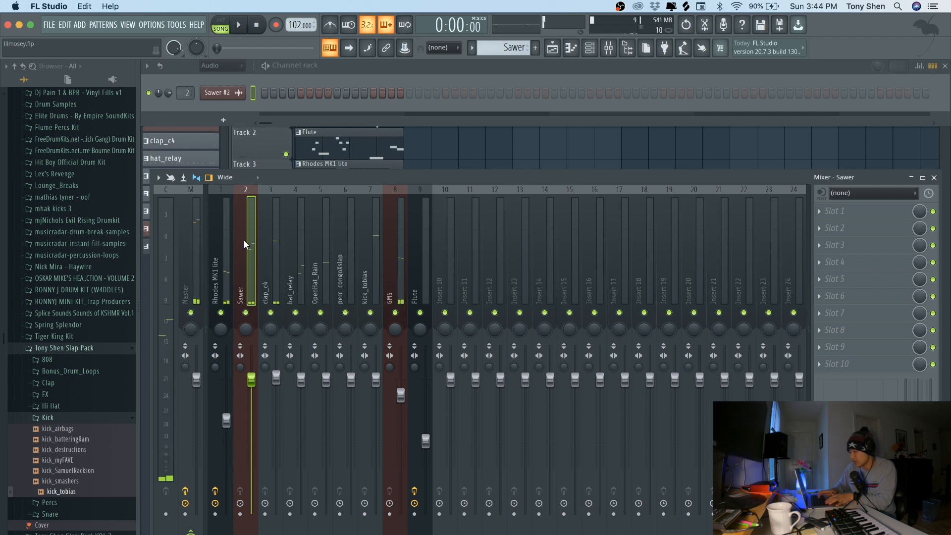
# Move the Sawer #2 and drum clips on Tracks 4 to 9 to bar 5, and the GMS and Flute clips to bar 9.
pyautogui.click(552, 48)
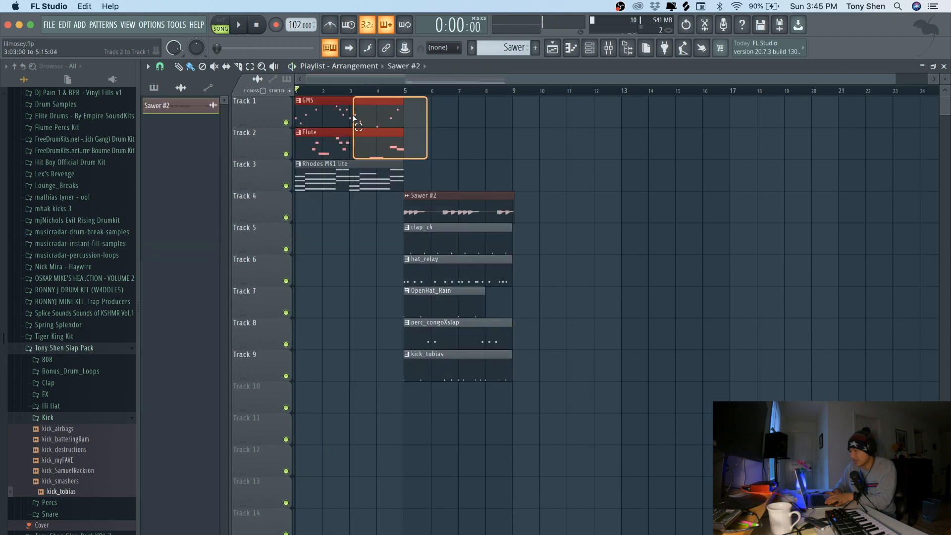
pyautogui.moveTo(365, 113); pyautogui.dragTo(583, 113)
pyautogui.click(444, 138)
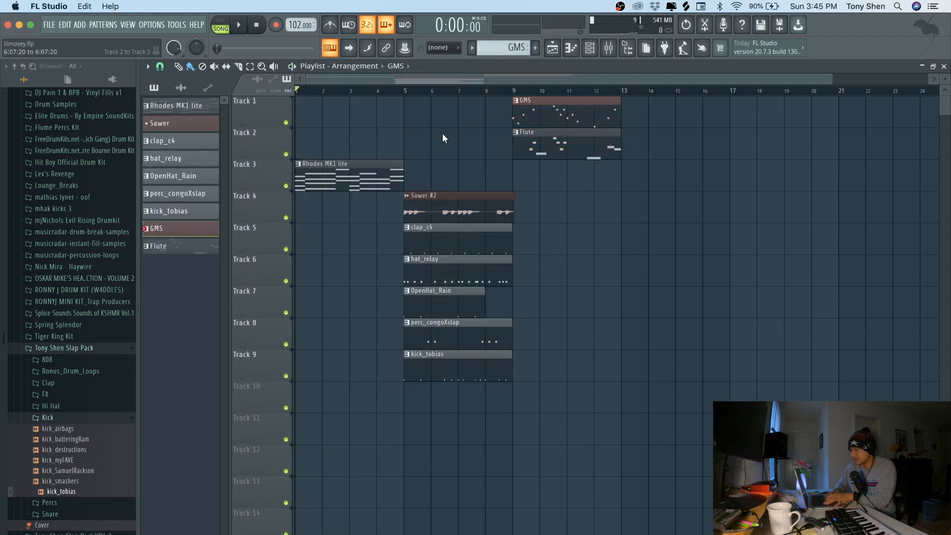
# Copy the Rhodes MK1 lite clip to bar 5 on Track 3 and add a shortened hat_relay lead-in from bar 3 on Track 6.
pyautogui.moveTo(342, 181); pyautogui.dragTo(451, 186)
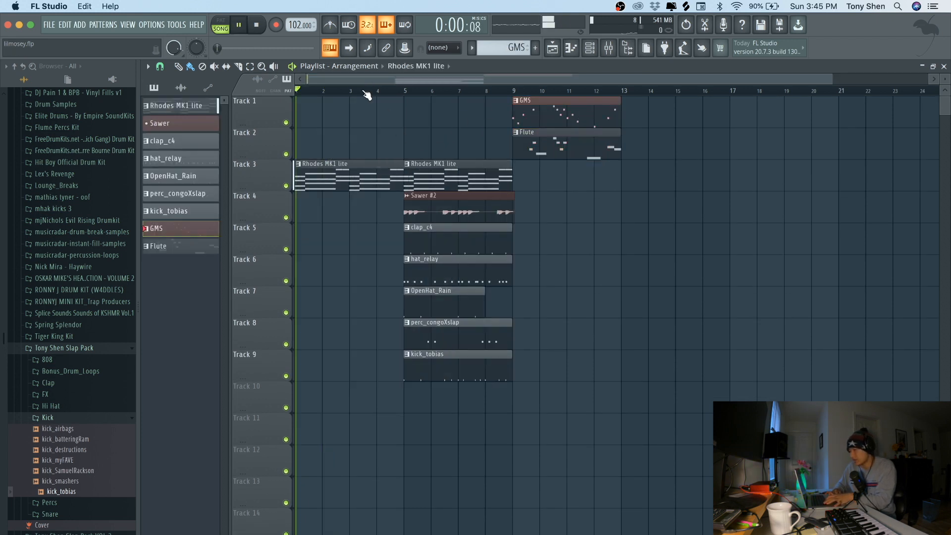
pyautogui.moveTo(442, 270); pyautogui.dragTo(344, 269)
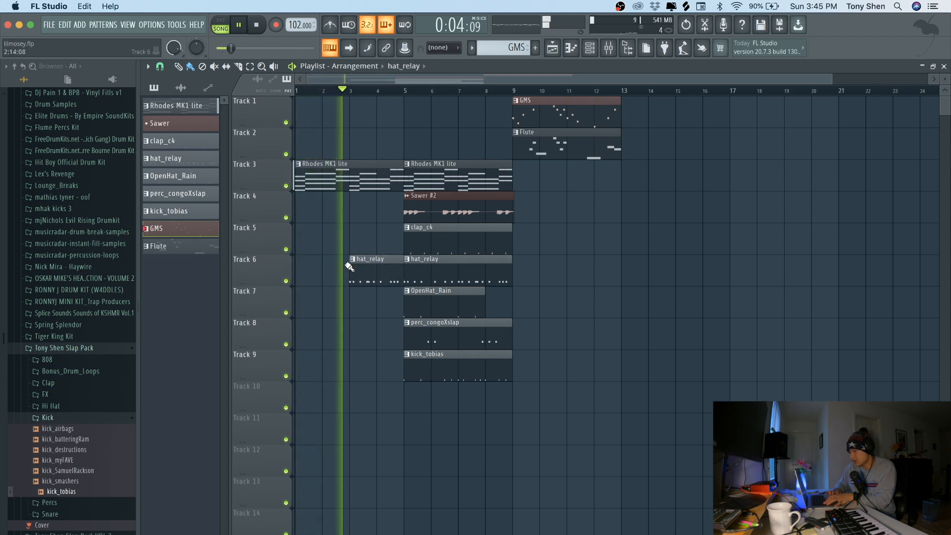
pyautogui.click(179, 68)
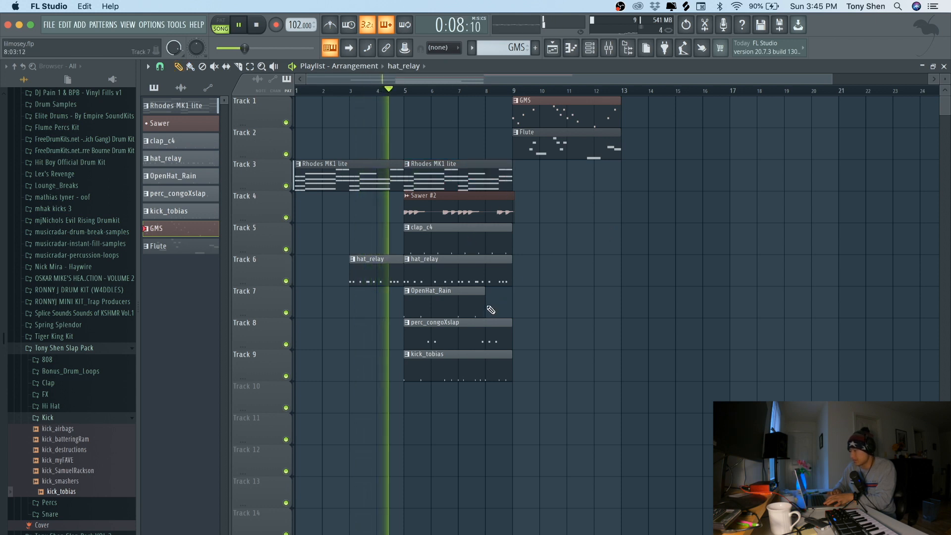
# Move OpenHat_Rain, perc_congoXslap and kick_tobias to bar 9, Flute to bar 13 with a copy at bar 17, and GMS to bar 21.
pyautogui.moveTo(476, 365); pyautogui.dragTo(572, 322)
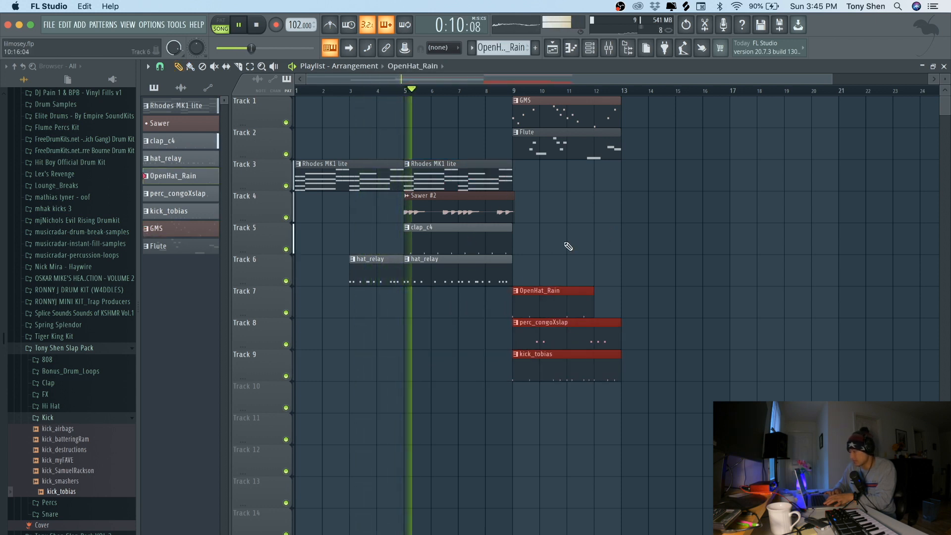
pyautogui.moveTo(605, 222); pyautogui.dragTo(653, 110)
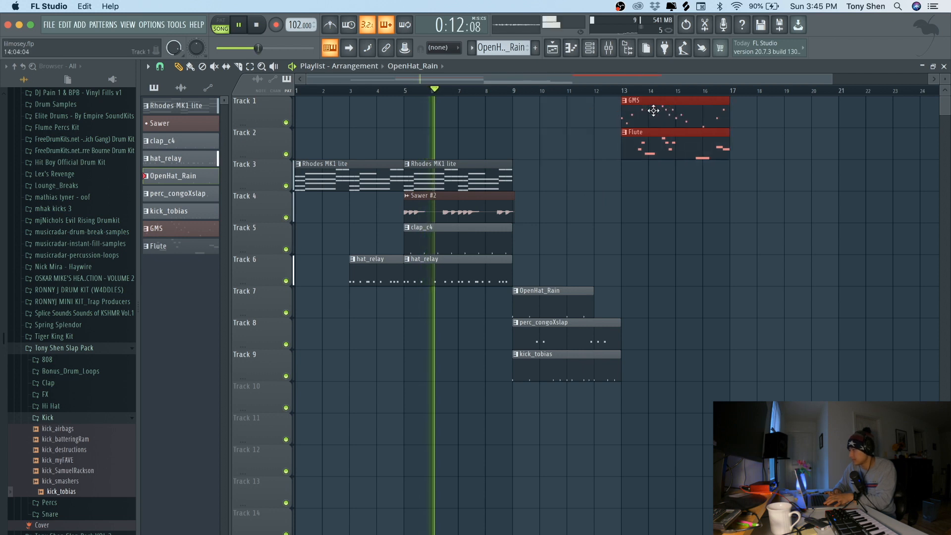
pyautogui.click(656, 114)
pyautogui.moveTo(658, 117); pyautogui.dragTo(876, 115)
pyautogui.moveTo(685, 136); pyautogui.dragTo(794, 137)
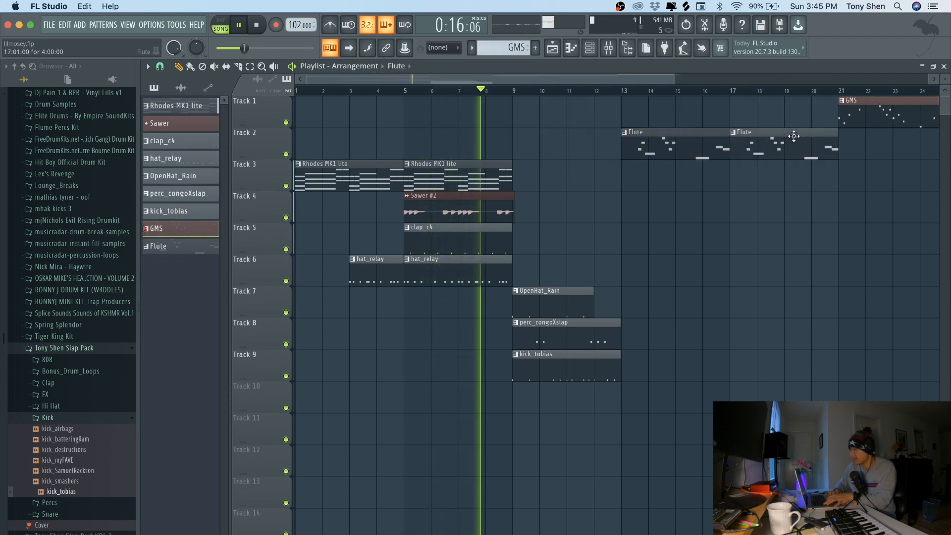
# Duplicate the Rhodes MK1 lite, Sawer #2, clap_c4 and hat_relay clips from bar 5 to bar 9.
pyautogui.moveTo(516, 278); pyautogui.dragTo(405, 166)
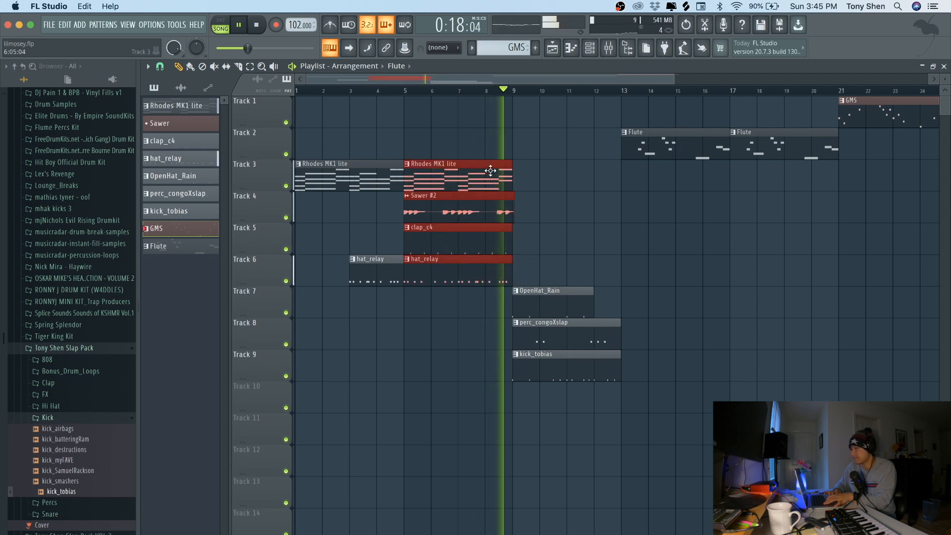
pyautogui.press('super+b')
pyautogui.keyDown('super'); pyautogui.click(525, 134); pyautogui.keyUp('super')
# Duplicate the Rhodes MK1 lite and Sawer #2 clips to bars 13 and 17, and copy the GMS clip to bar 25.
pyautogui.scroll(-3, 525, 134)
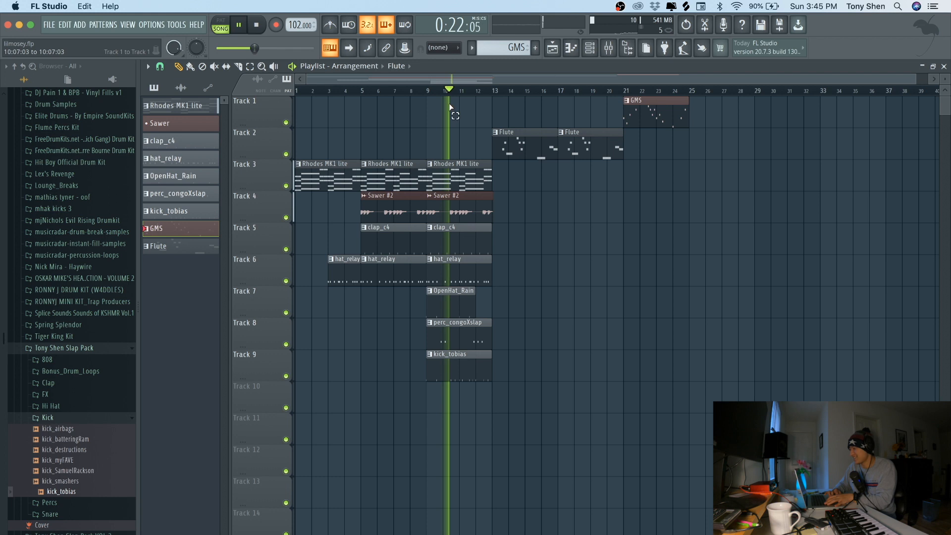
pyautogui.moveTo(511, 191); pyautogui.dragTo(364, 166)
pyautogui.press('super+b')
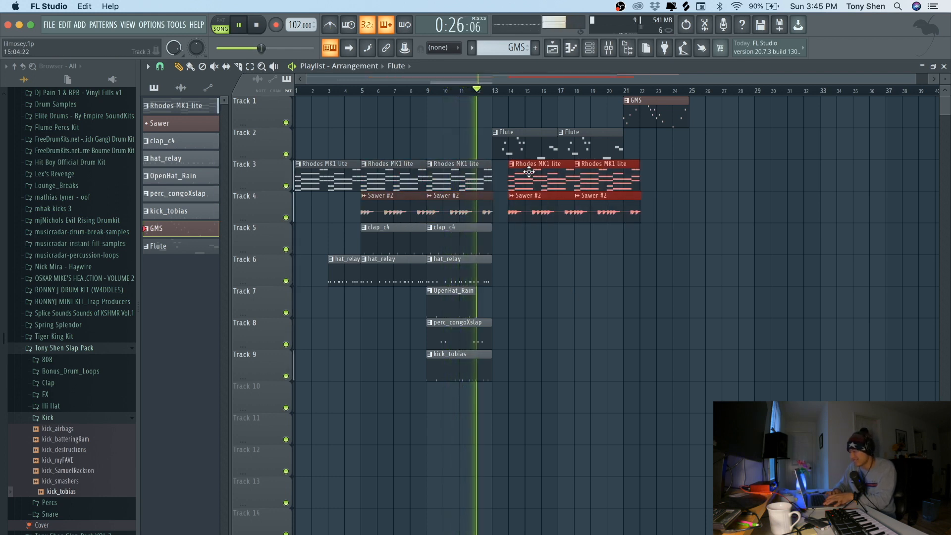
pyautogui.moveTo(529, 172); pyautogui.dragTo(514, 171)
pyautogui.keyDown('super'); pyautogui.click(532, 126); pyautogui.keyUp('super')
pyautogui.moveTo(662, 100); pyautogui.dragTo(720, 111)
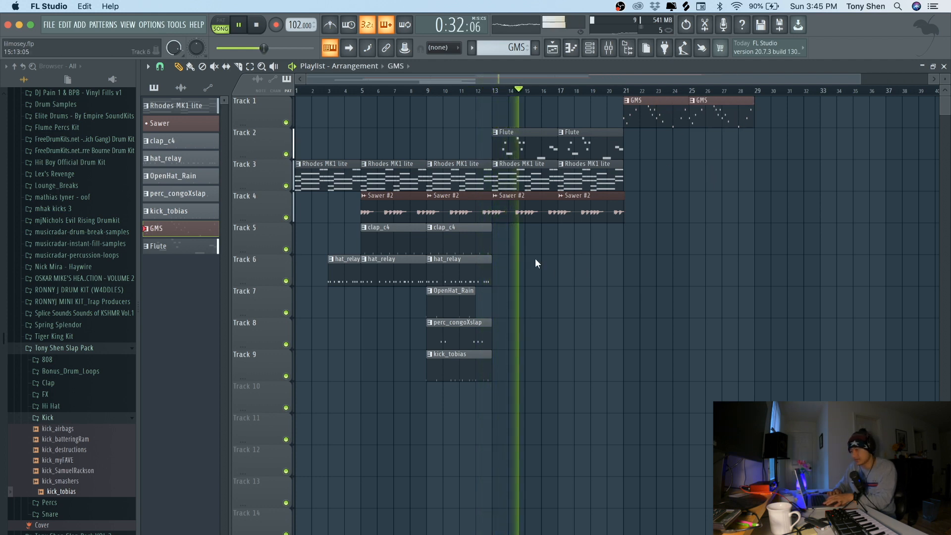
# Copy the drum clips on Tracks 5 to 9 to bar 17 and repeat Rhodes MK1 lite on Track 3 from bar 21 through bar 36.
pyautogui.moveTo(510, 272); pyautogui.dragTo(589, 240)
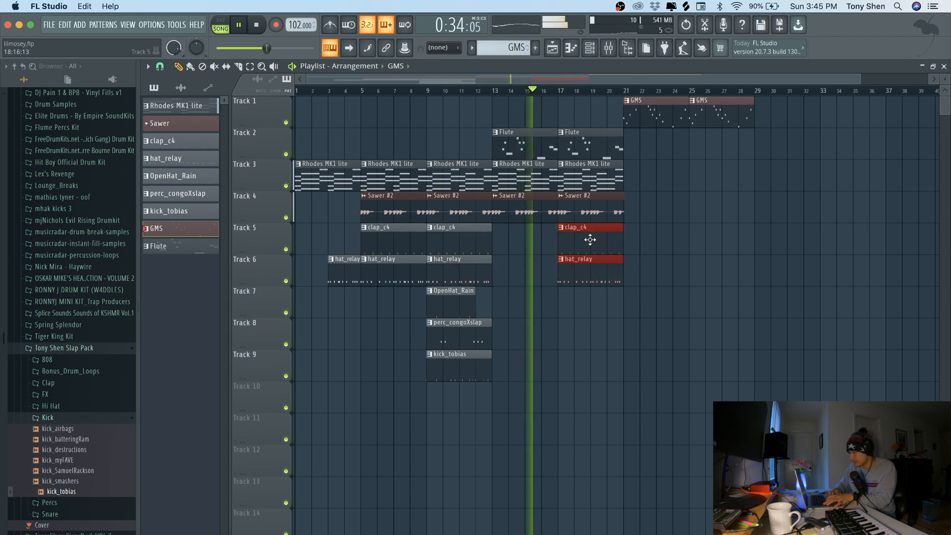
pyautogui.moveTo(510, 411); pyautogui.dragTo(573, 302)
pyautogui.click(525, 304)
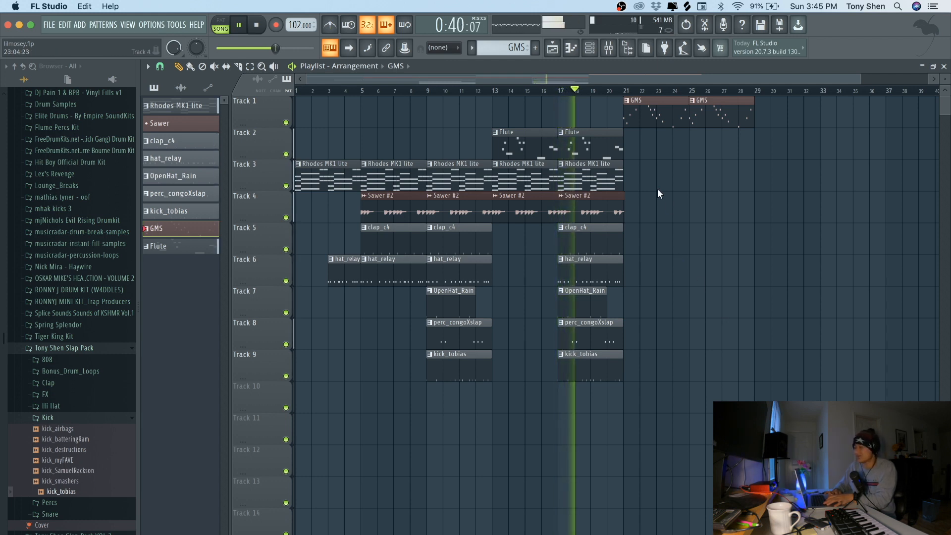
pyautogui.moveTo(645, 179)
pyautogui.mouseDown()
pyautogui.moveTo(386, 180)
pyautogui.moveTo(647, 183)
pyautogui.mouseUp()
pyautogui.click(648, 266)
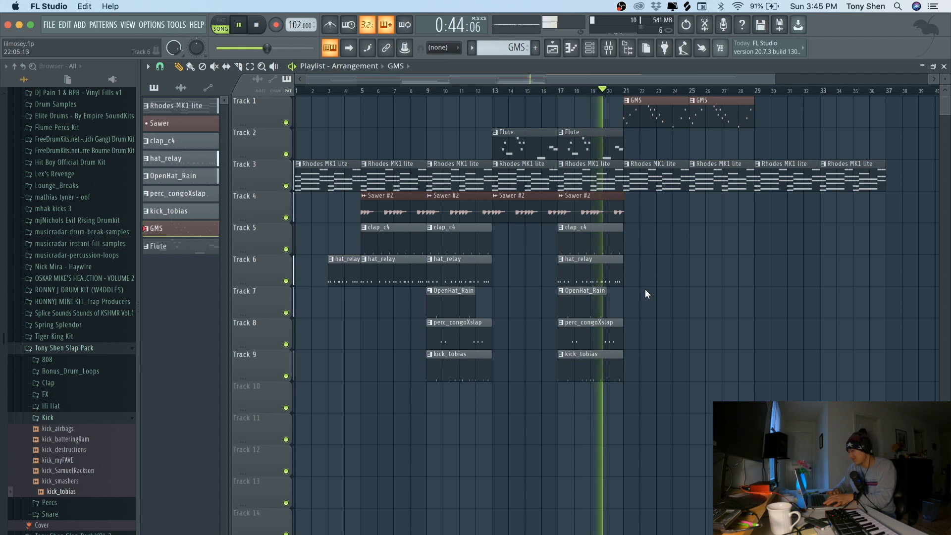
# Repeat the drum clips on Tracks 5 to 9 at bars 21 and 25, and copy Sawer #2 to bar 25 on Track 4.
pyautogui.moveTo(631, 367); pyautogui.dragTo(652, 235)
pyautogui.hotkey('ctrl', 'b')
pyautogui.click(686, 208)
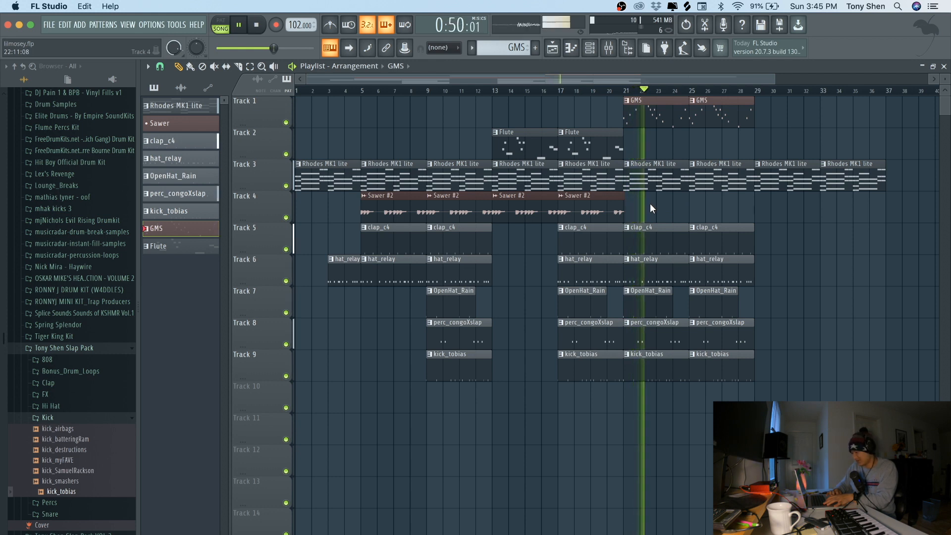
pyautogui.moveTo(582, 204); pyautogui.dragTo(712, 204)
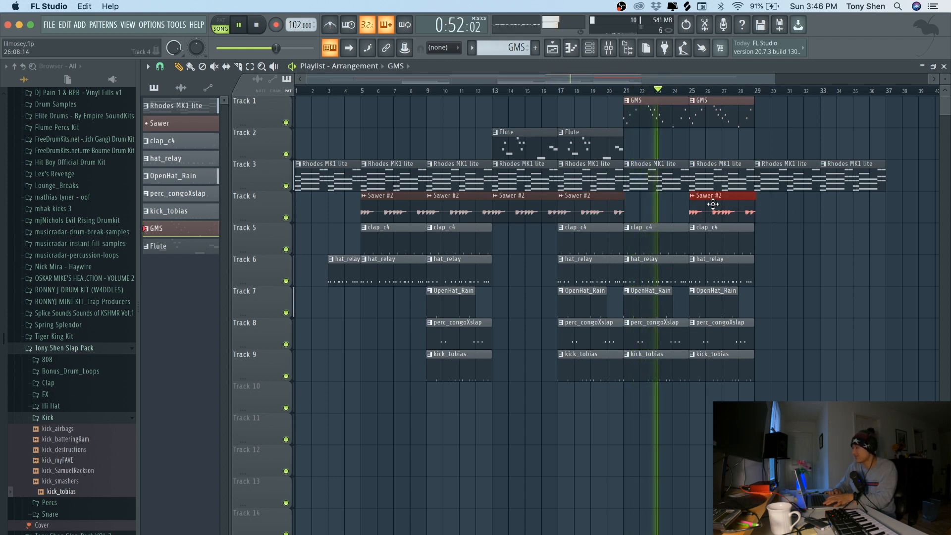
# Extend Rhodes MK1 lite with copies at bars 37 and 41, and copy the Flute and GMS clips to bars 29 and 33.
pyautogui.moveTo(876, 221); pyautogui.dragTo(867, 162)
pyautogui.moveTo(637, 159); pyautogui.dragTo(745, 144)
pyautogui.moveTo(740, 111); pyautogui.dragTo(778, 121)
pyautogui.click(752, 279)
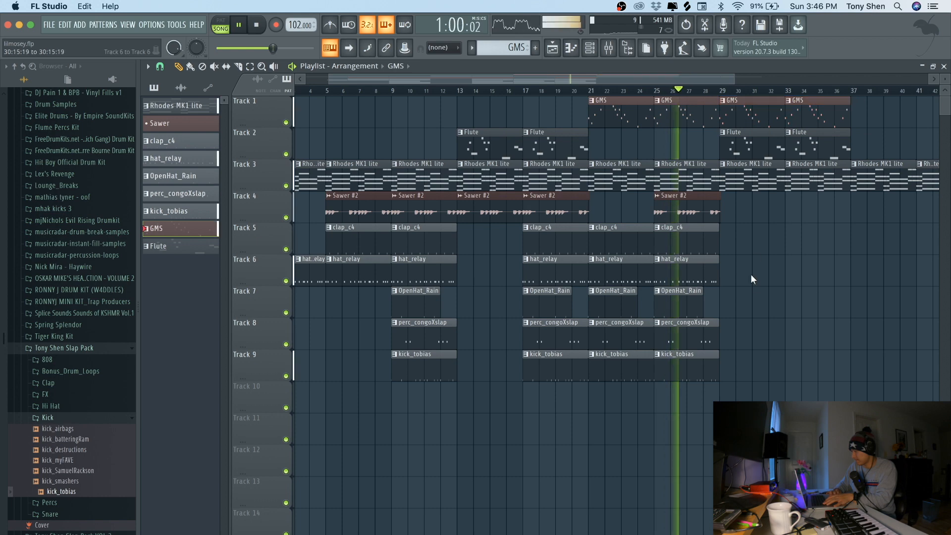
# Copy Sawer #2, clap_c4 and hat_relay to bars 29 and 33, and OpenHat_Rain, perc_congoXslap and kick_tobias to bar 33.
pyautogui.moveTo(683, 208); pyautogui.dragTo(813, 207)
pyautogui.moveTo(442, 381)
pyautogui.mouseDown()
pyautogui.moveTo(432, 331)
pyautogui.moveTo(358, 242)
pyautogui.moveTo(677, 329)
pyautogui.moveTo(750, 321)
pyautogui.mouseUp()
pyautogui.keyDown('super'); pyautogui.click(724, 323); pyautogui.keyUp('super')
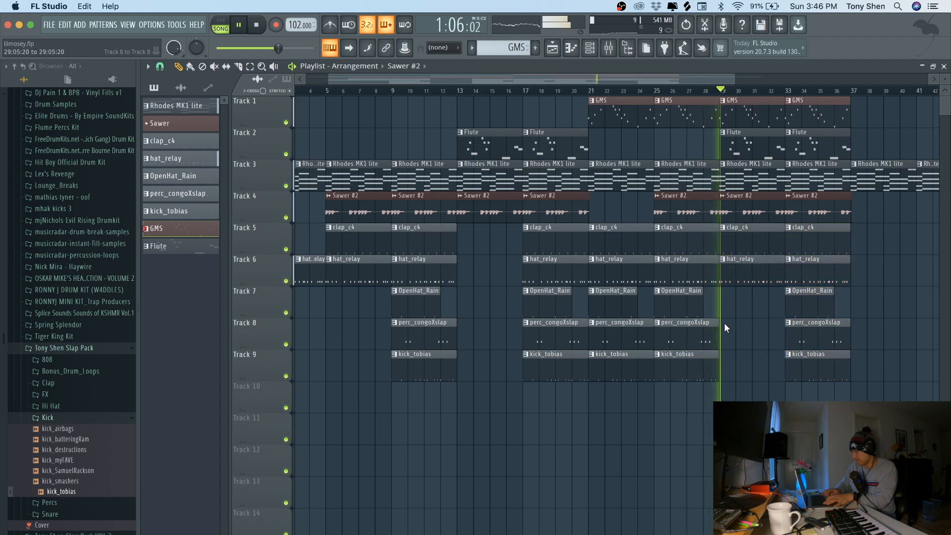
# Repeat the GMS, Sawer #2 and clap_c4 clips at bars 37 and 41.
pyautogui.scroll(-3, 724, 323)
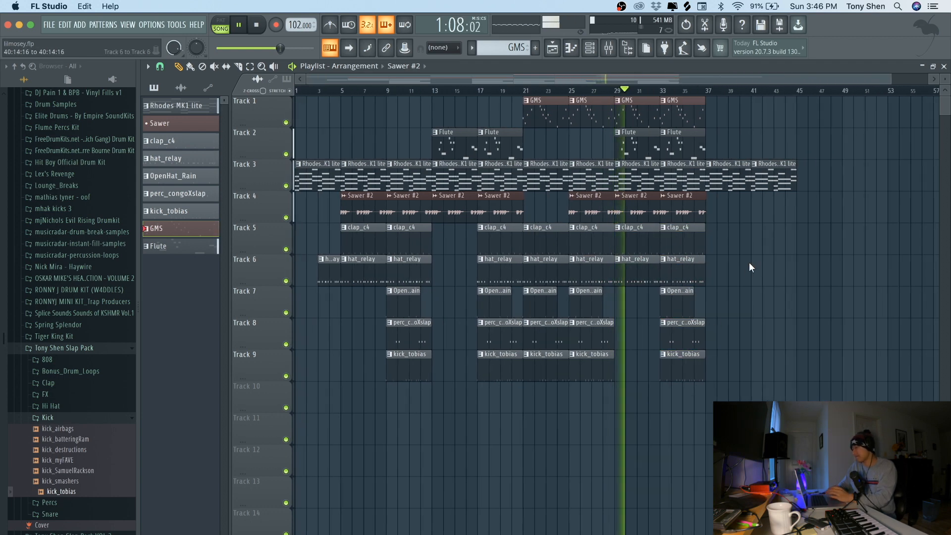
pyautogui.moveTo(711, 109)
pyautogui.mouseDown()
pyautogui.moveTo(632, 108)
pyautogui.moveTo(757, 111)
pyautogui.moveTo(727, 109)
pyautogui.mouseUp()
pyautogui.moveTo(720, 228)
pyautogui.mouseDown()
pyautogui.moveTo(617, 214)
pyautogui.moveTo(727, 211)
pyautogui.mouseUp()
pyautogui.click(711, 317)
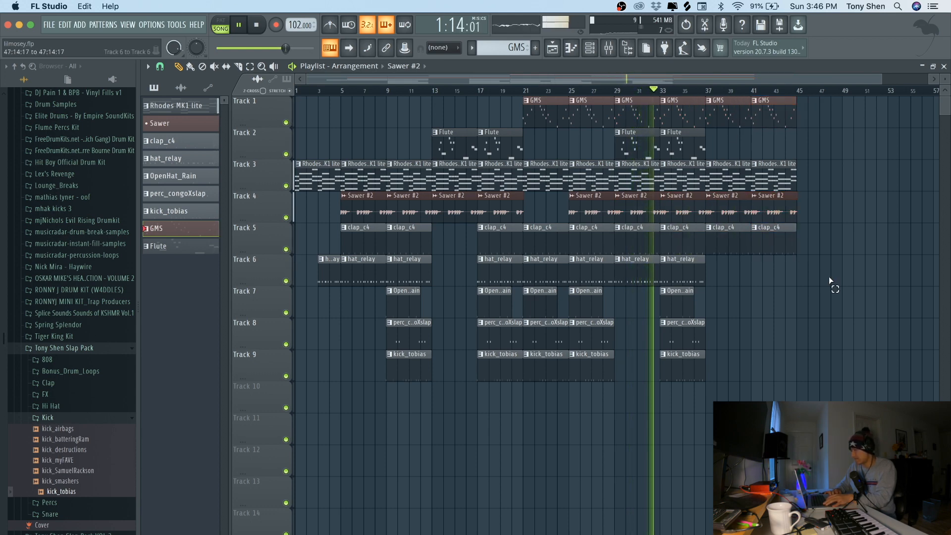
# Copy hat_relay, OpenHat_Rain and perc_congoXslap to bar 41, and kick_tobias to bars 37 and 41.
pyautogui.moveTo(715, 368); pyautogui.dragTo(766, 272)
pyautogui.click(769, 356)
pyautogui.click(721, 361)
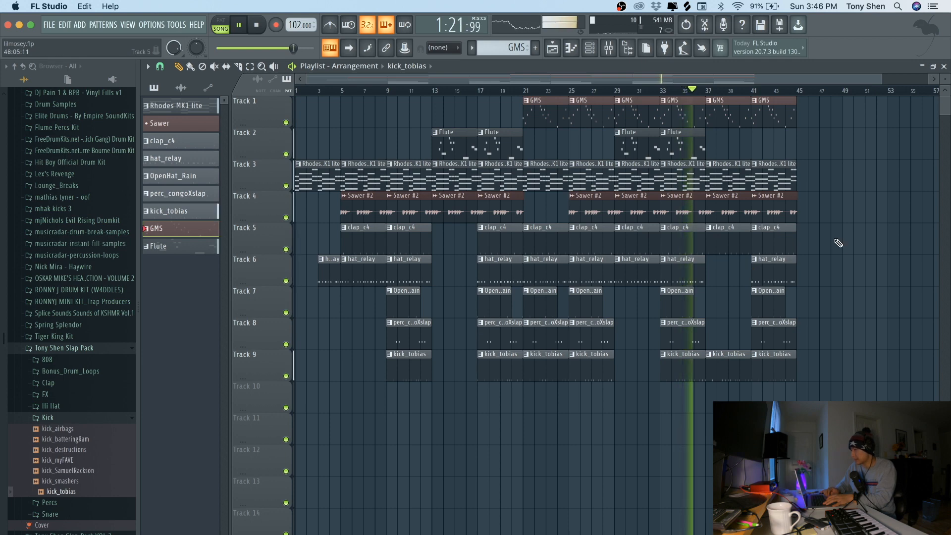
# Repeat the Rhodes MK1 lite, Flute and clap_c4 clips at bars 45 and 49.
pyautogui.scroll(-1, 838, 242)
pyautogui.click(741, 170)
pyautogui.moveTo(735, 161); pyautogui.dragTo(780, 174)
pyautogui.keyDown('super'); pyautogui.click(794, 206); pyautogui.keyUp('super')
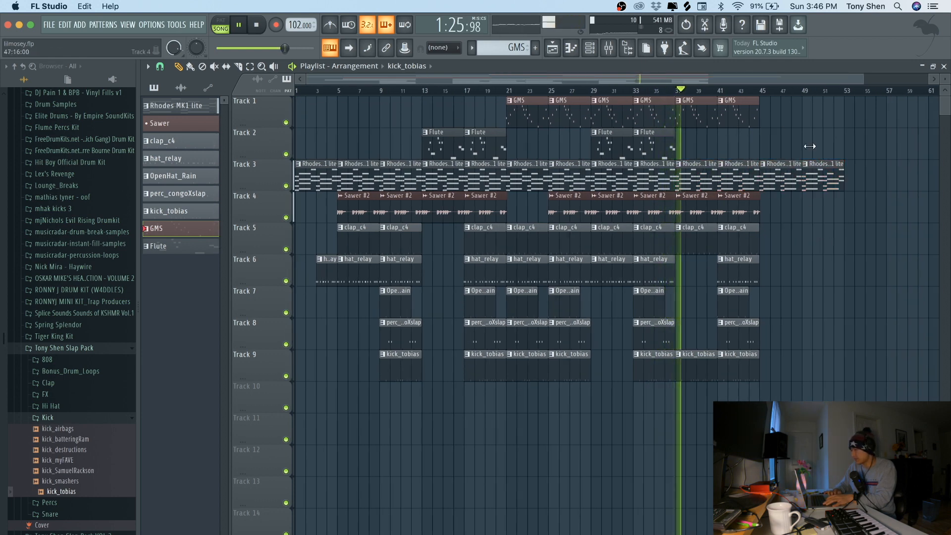
pyautogui.moveTo(701, 140); pyautogui.dragTo(749, 148)
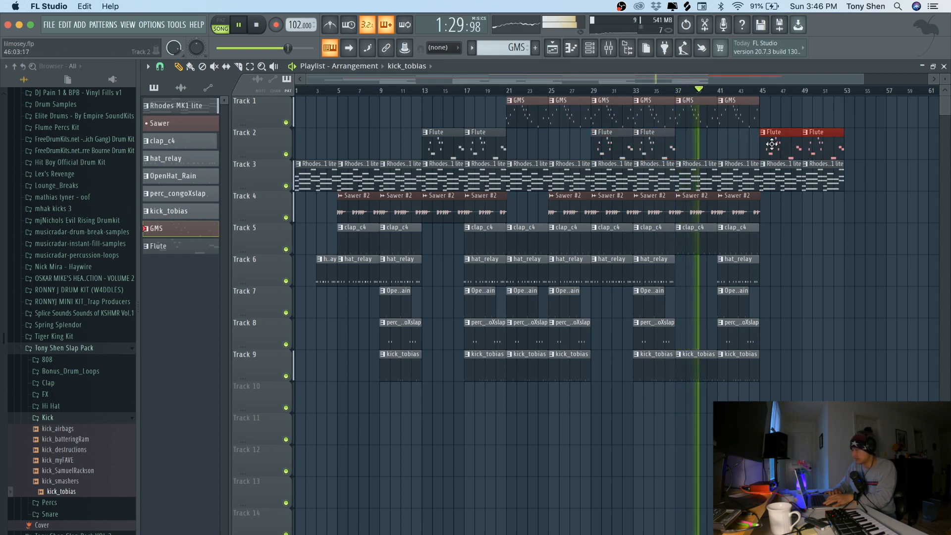
pyautogui.moveTo(708, 243); pyautogui.dragTo(775, 231)
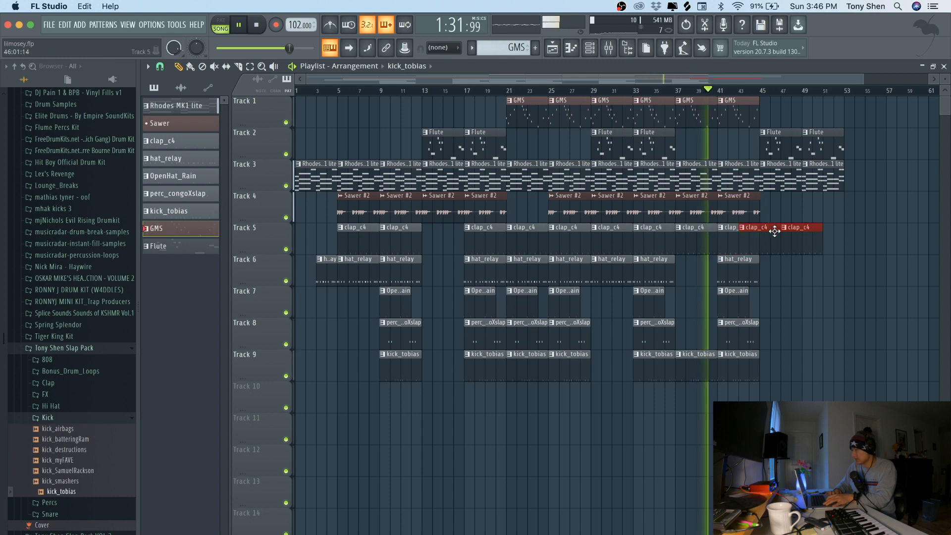
# Place hat_relay clips at bars 45 and 49 on Track 6 and a kick_tobias clip at bar 45 on Track 9.
pyautogui.moveTo(728, 272); pyautogui.dragTo(813, 269)
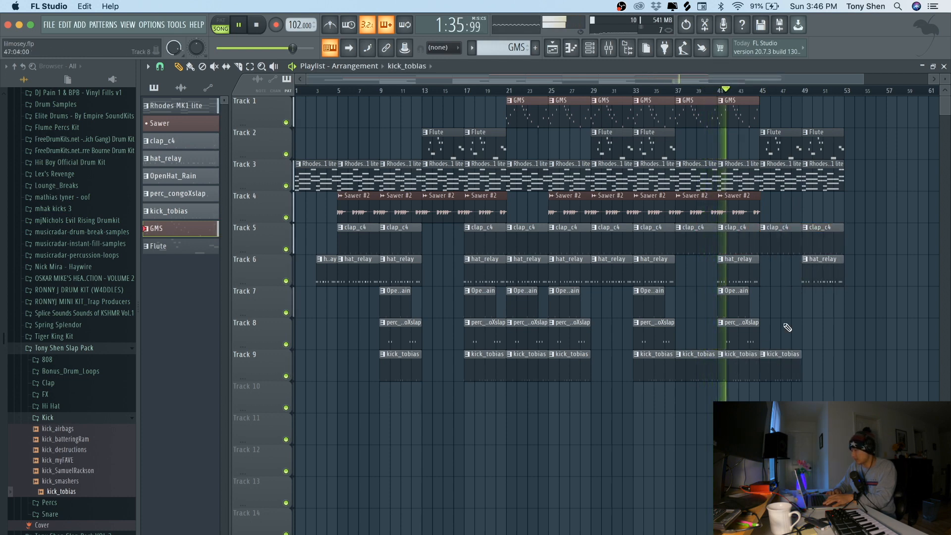
pyautogui.click(813, 270)
pyautogui.click(770, 270)
# Place Rhodes MK1 lite at bar 53 and OpenHat_Rain and perc_congoXslap at bar 45, and play the arrangement from the start.
pyautogui.click(822, 173)
pyautogui.click(848, 173)
pyautogui.moveTo(761, 324); pyautogui.dragTo(733, 306)
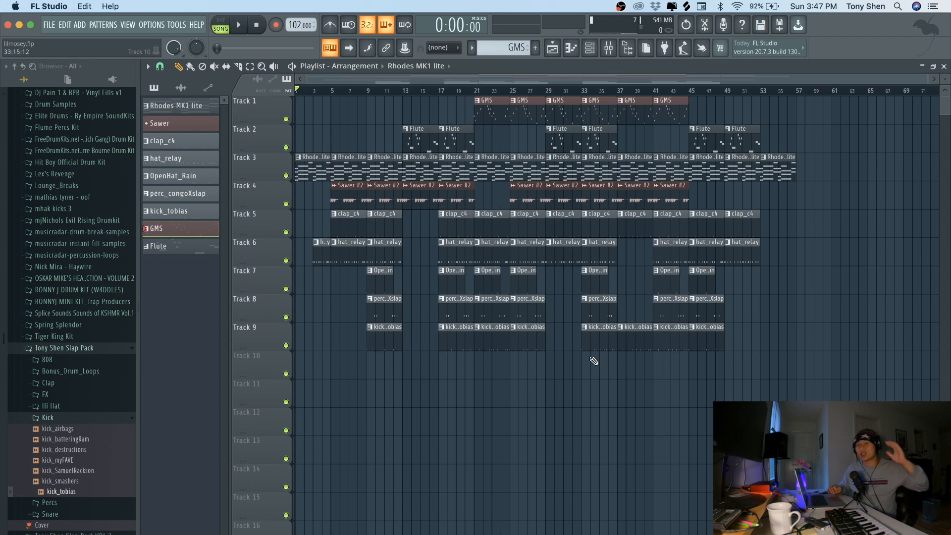
pyautogui.press('space')
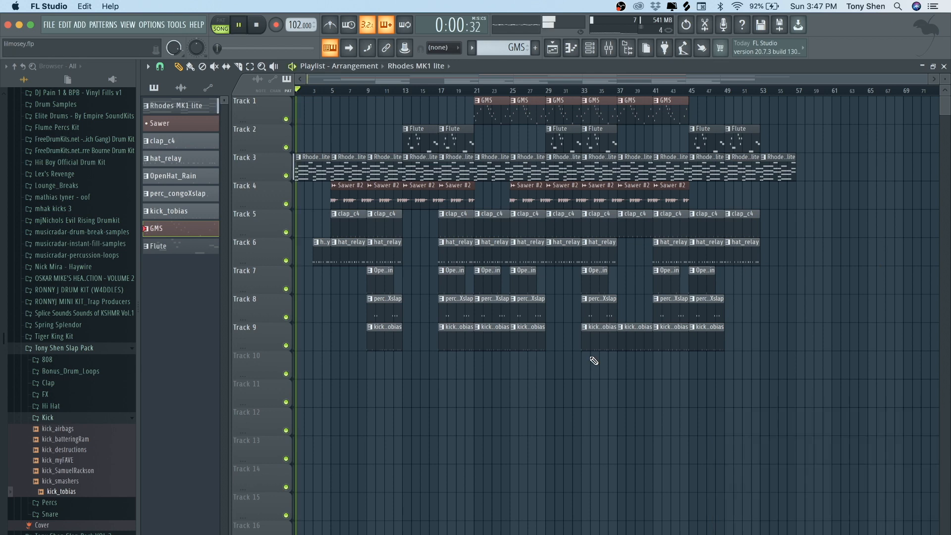